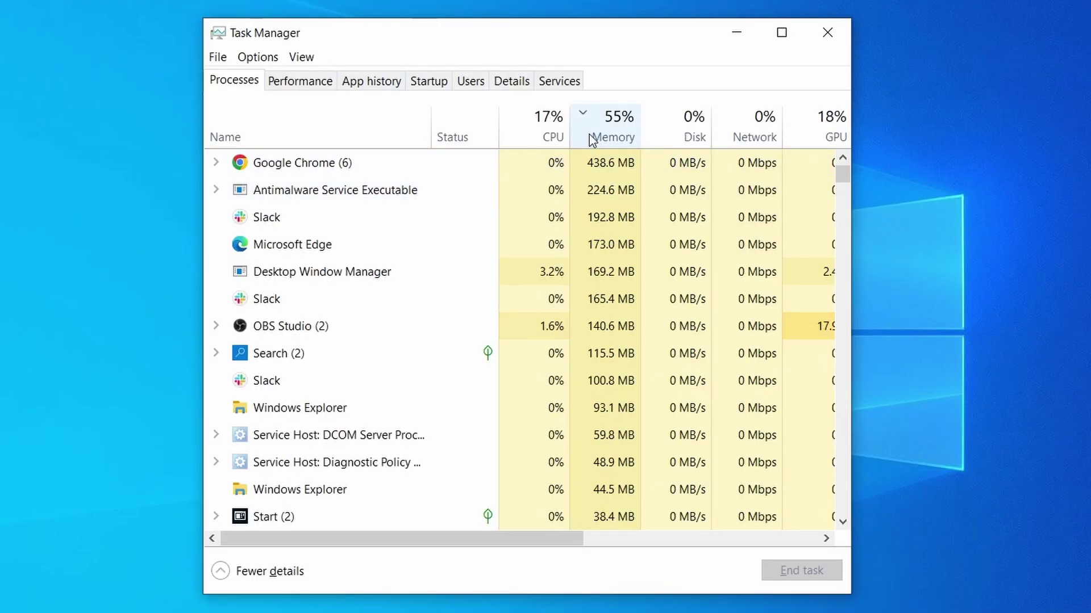
# - Preview the cleanup tools: Task Manager sorting, a registry search, a scheduled task and browser data clearing
pyautogui.click(525, 134)
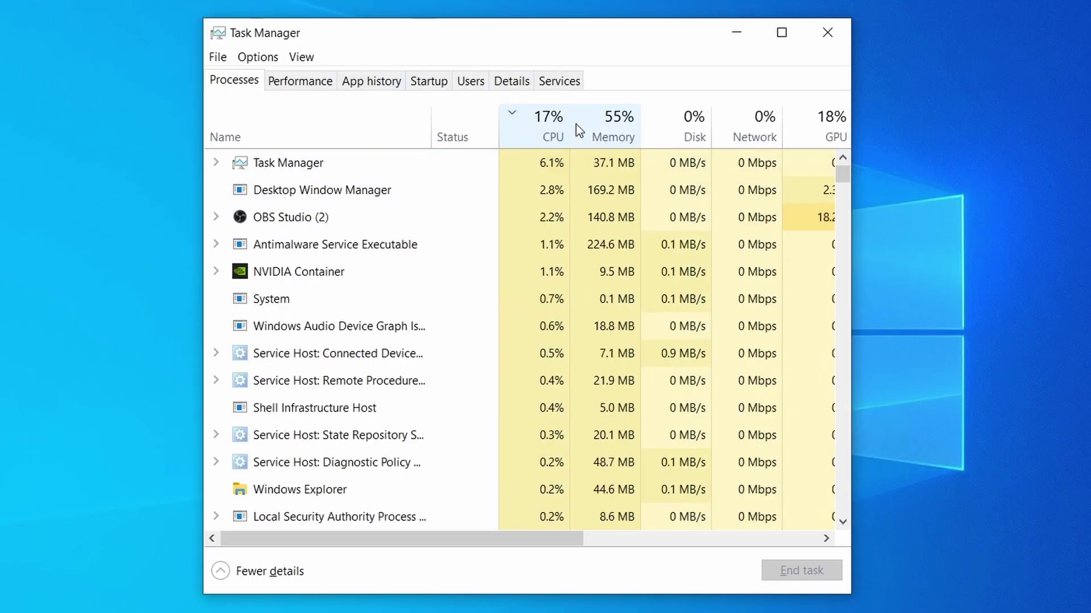
pyautogui.click(620, 125)
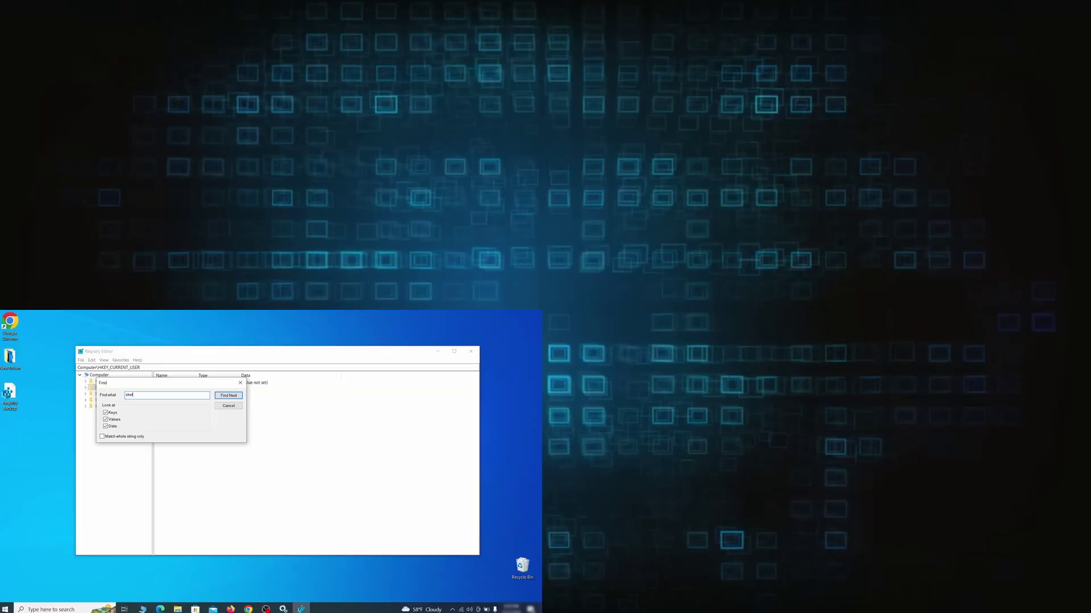
pyautogui.write('chy')
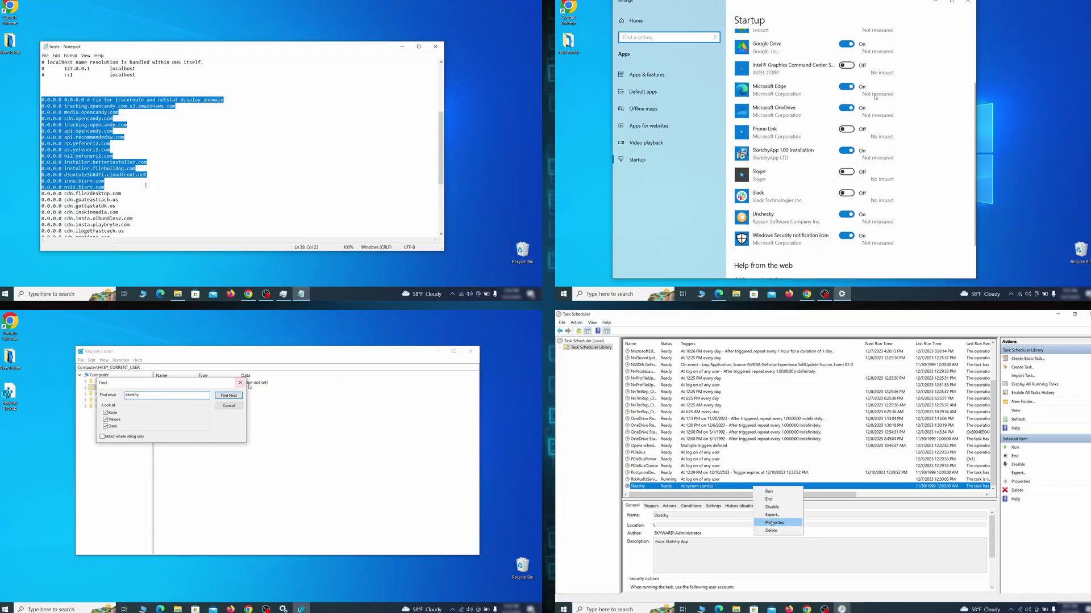
pyautogui.click(234, 394)
pyautogui.click(793, 523)
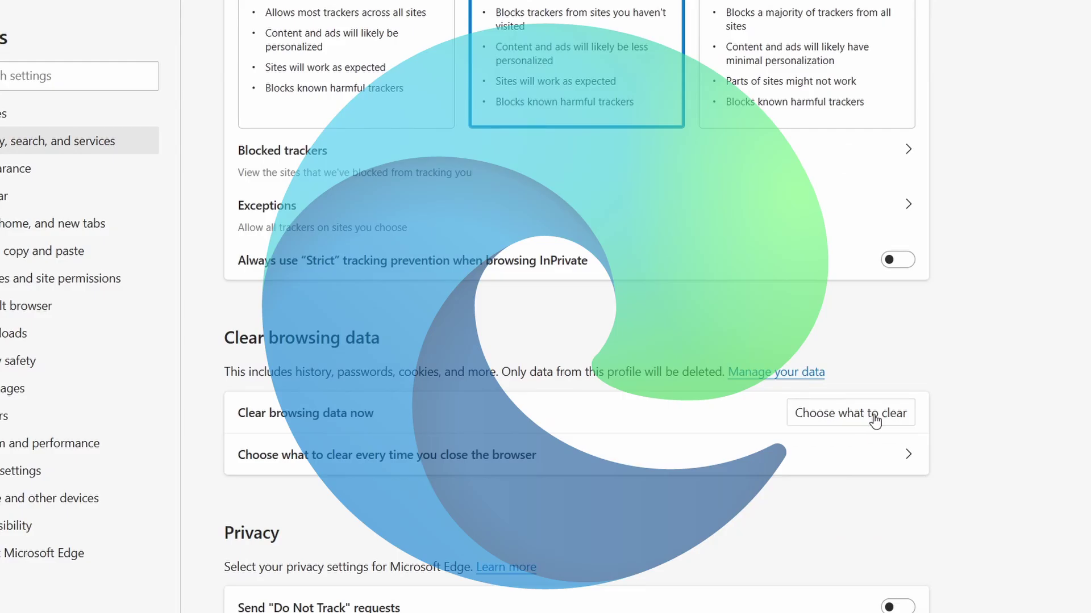
pyautogui.click(874, 414)
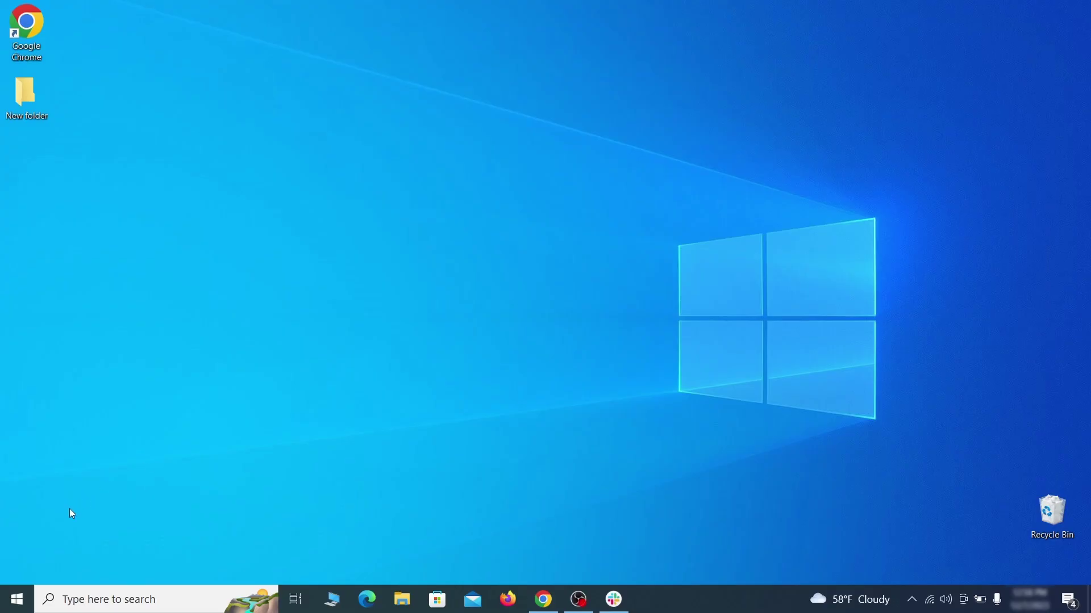
# - Restart into Advanced startup from Settings > Update & Security > Recovery, and show the Windows 11 equivalent
pyautogui.click(16, 599)
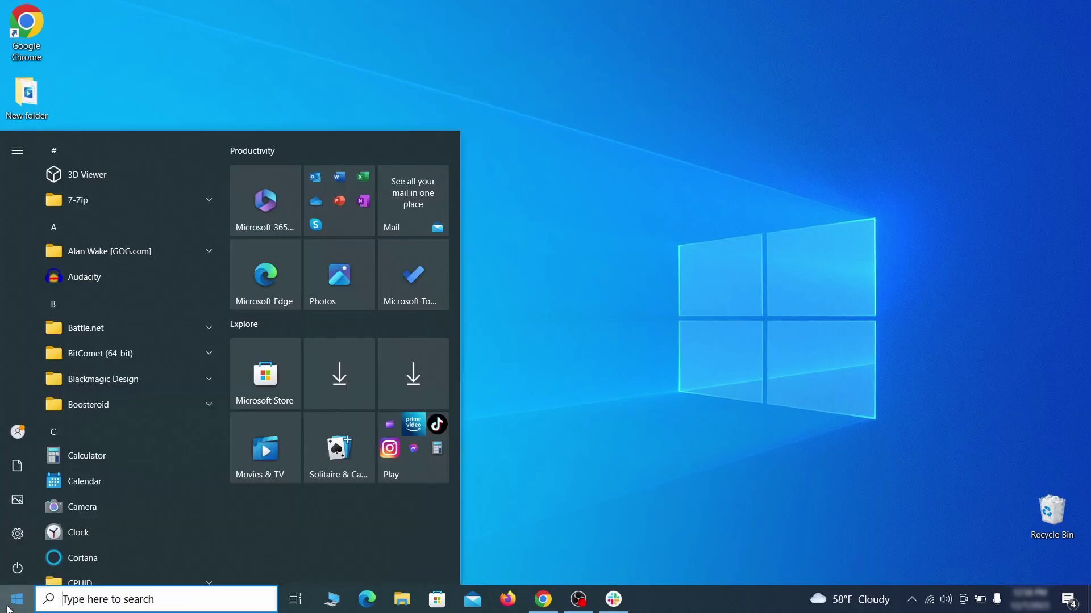
pyautogui.click(18, 535)
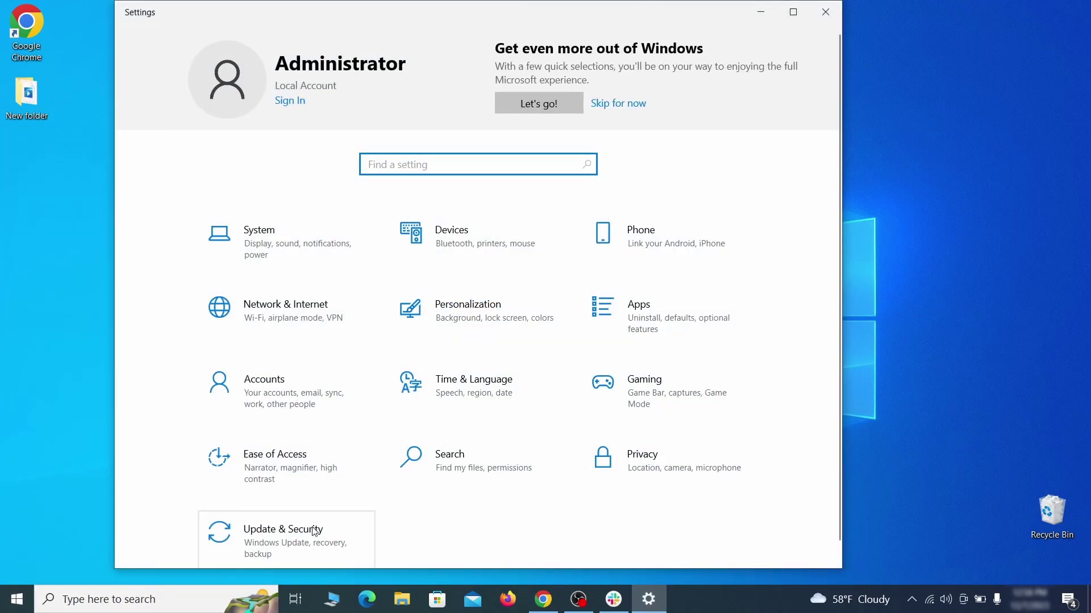
pyautogui.click(333, 540)
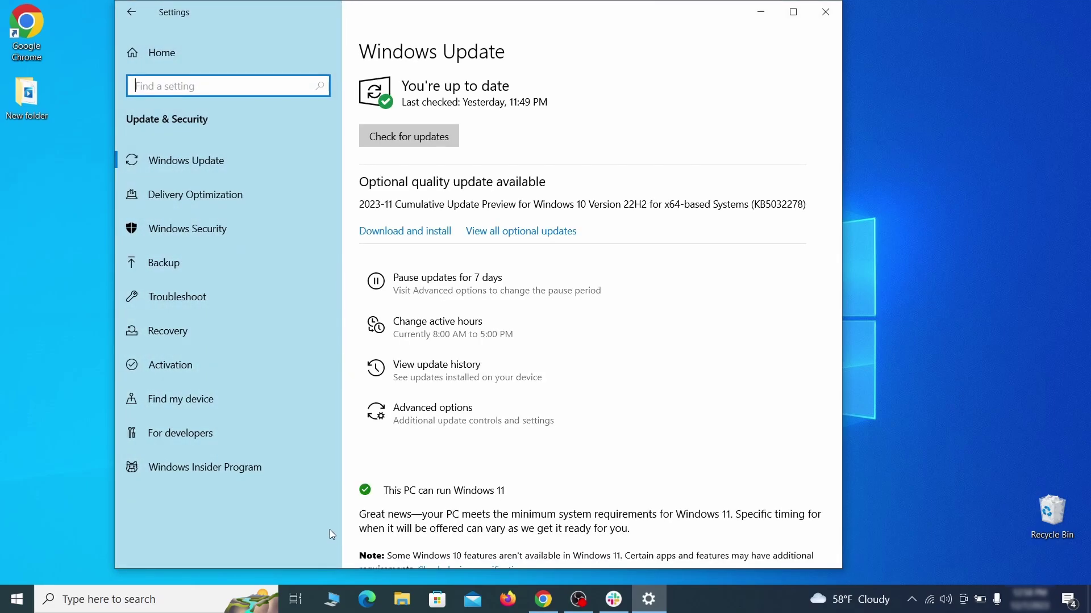
pyautogui.click(264, 332)
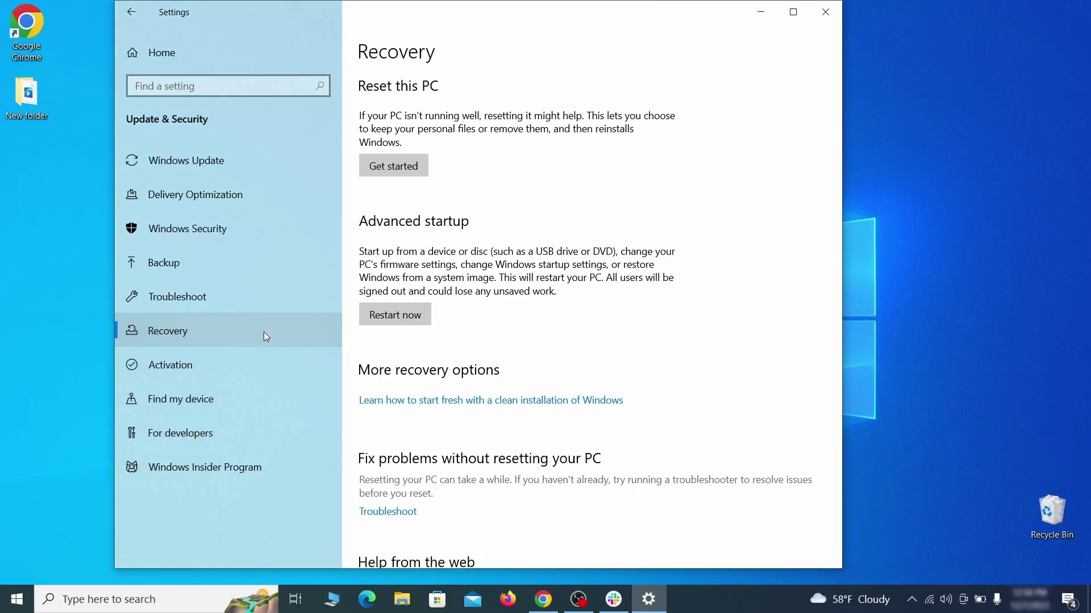
pyautogui.click(427, 324)
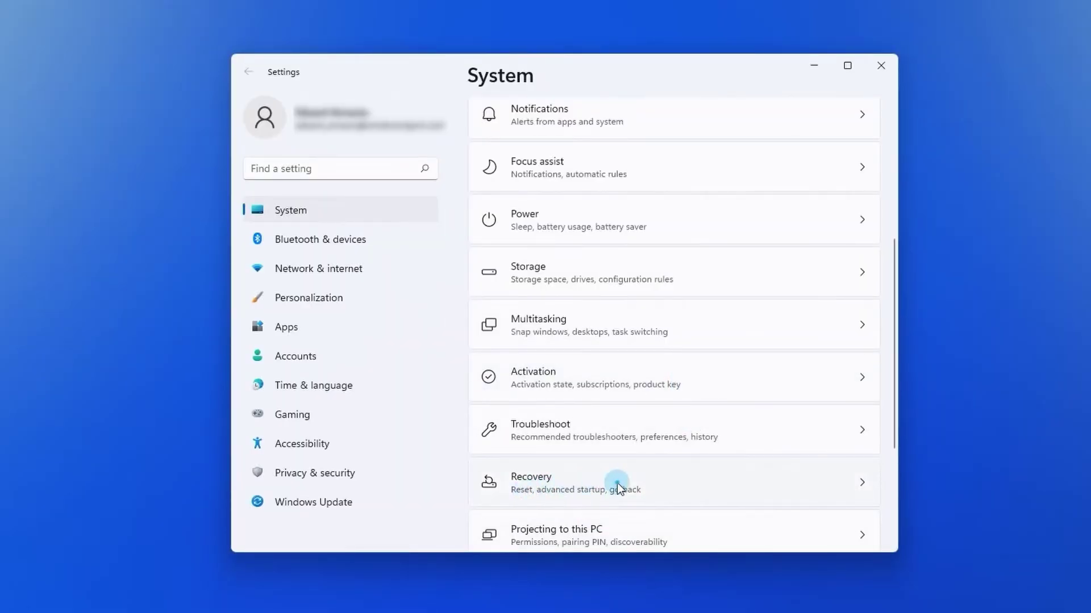
pyautogui.click(618, 484)
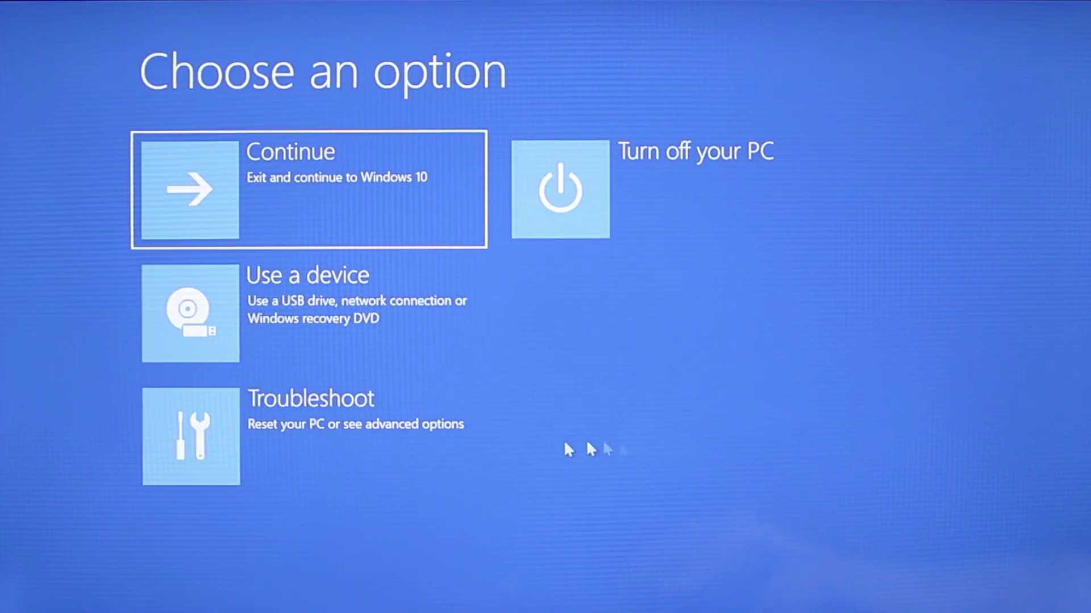
# - Go through Troubleshoot > Advanced options > Start-up Settings and restart to pick a boot mode
pyautogui.click(339, 452)
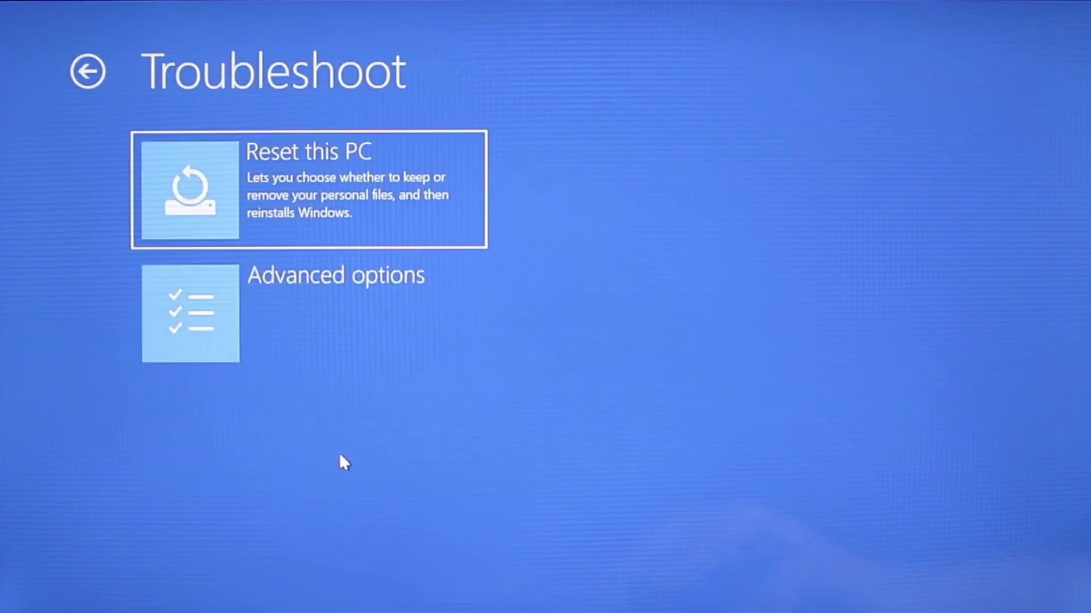
pyautogui.click(343, 318)
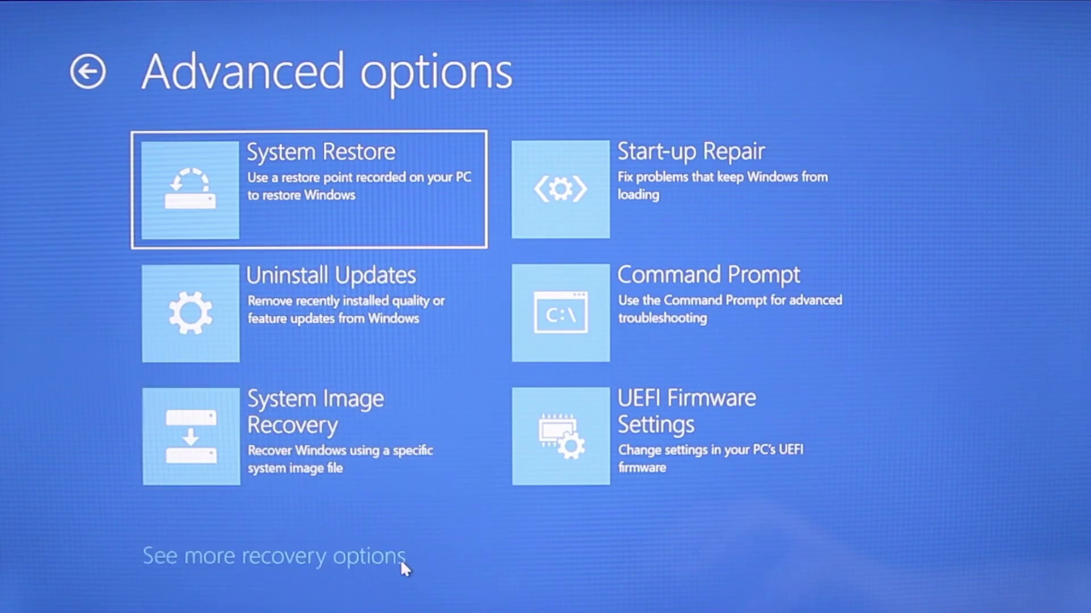
pyautogui.click(400, 559)
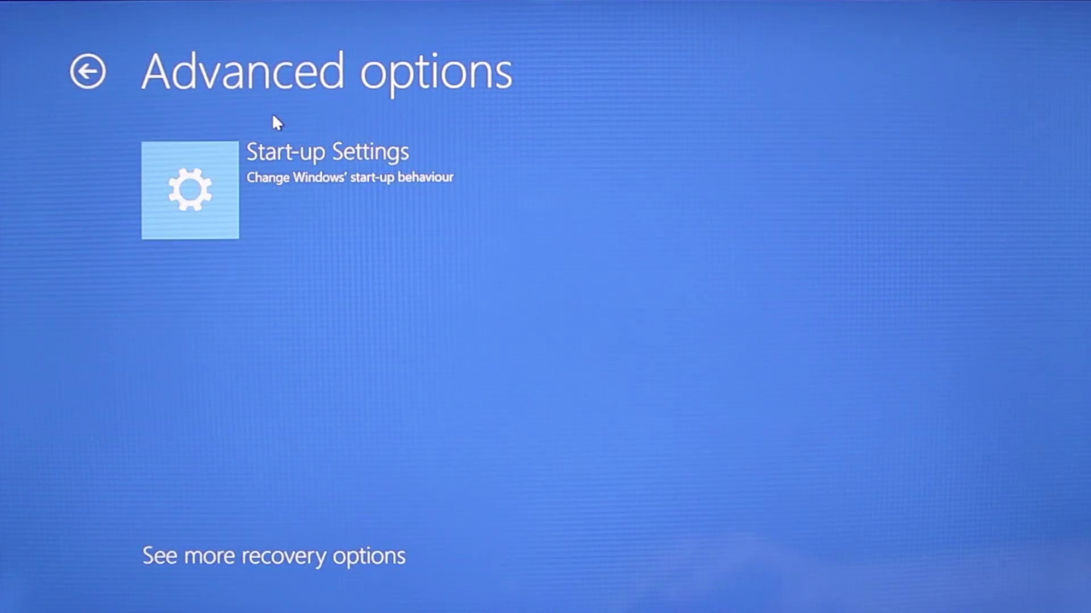
pyautogui.click(294, 178)
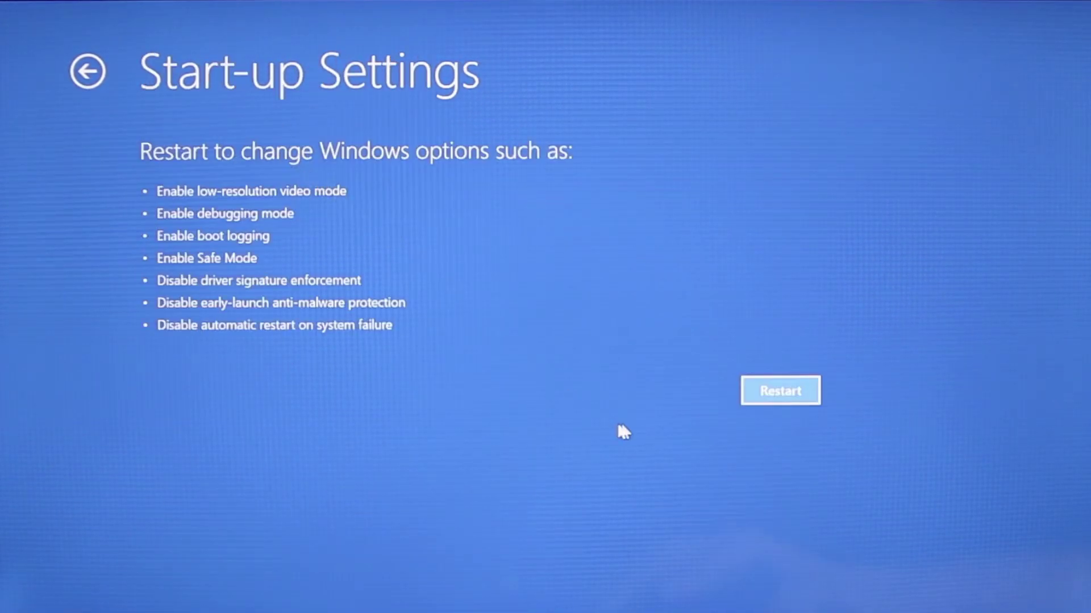
pyautogui.click(754, 392)
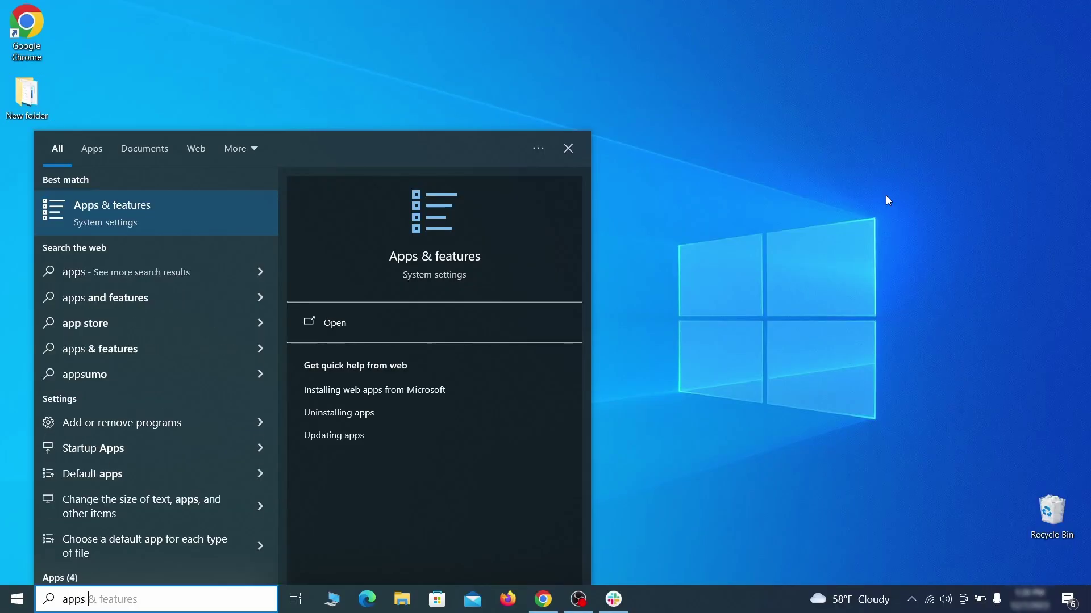
# - Open Apps & features and sort the installed apps by install date
pyautogui.write('atures')
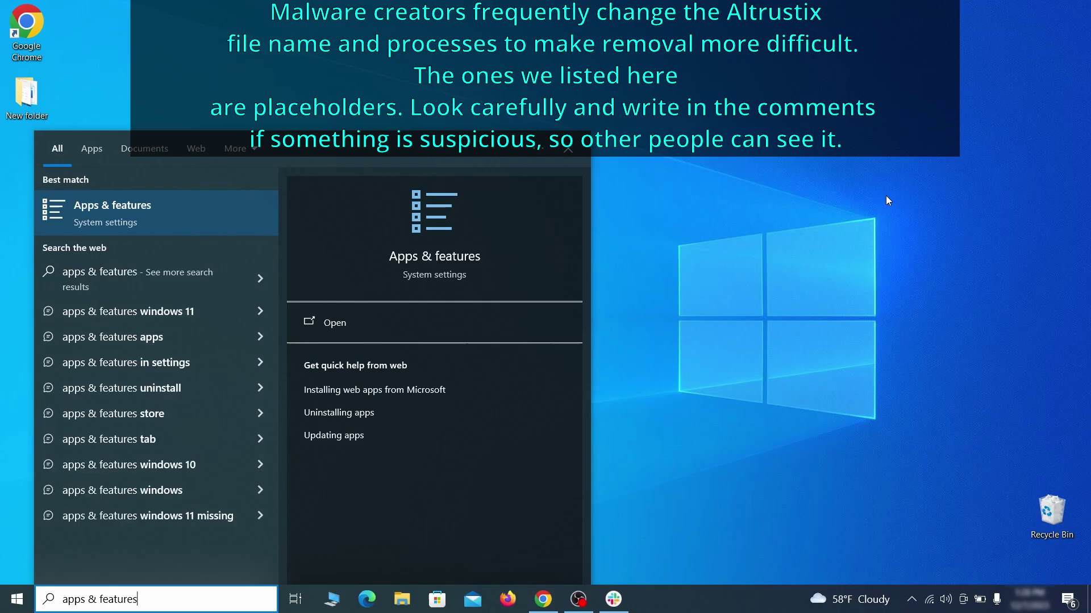
pyautogui.press('Return')
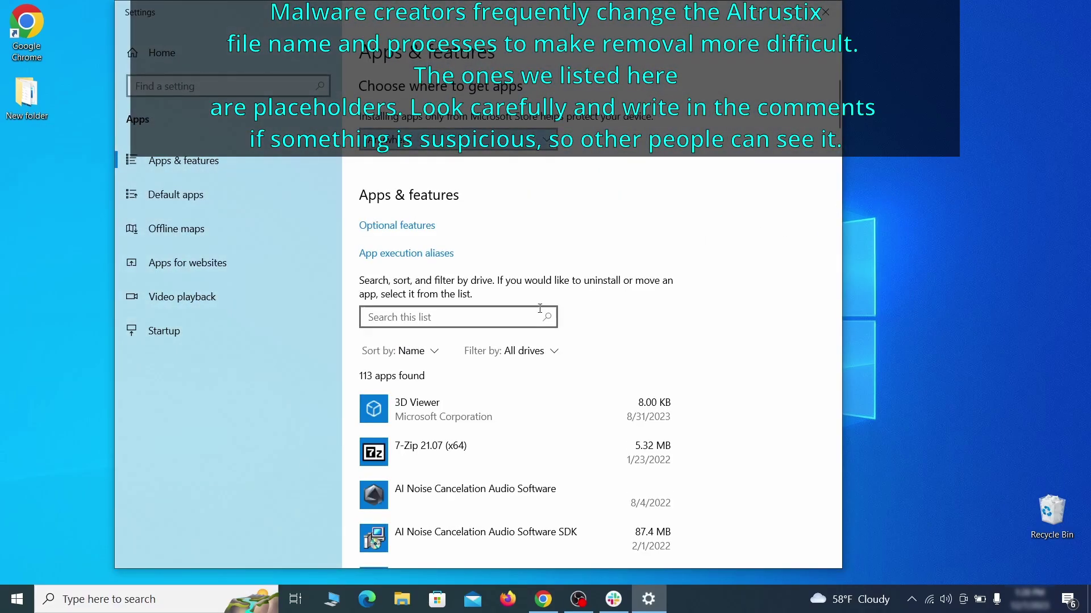
pyautogui.click(430, 352)
pyautogui.click(410, 425)
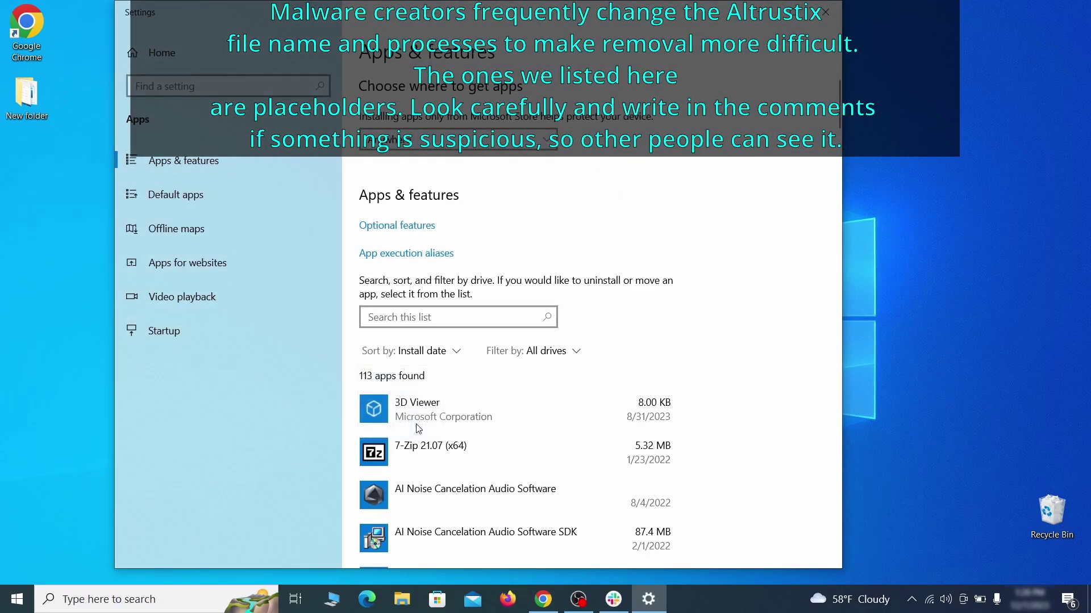
pyautogui.scroll(-2, 615, 356)
# - Uninstall Example Malware App together with its data
pyautogui.click(556, 404)
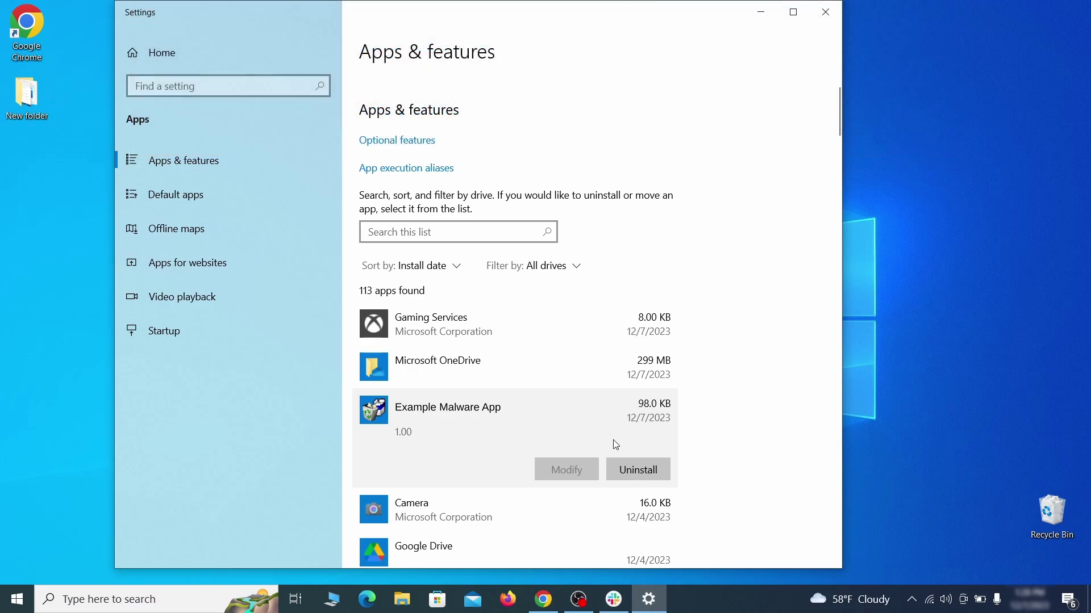
pyautogui.click(652, 470)
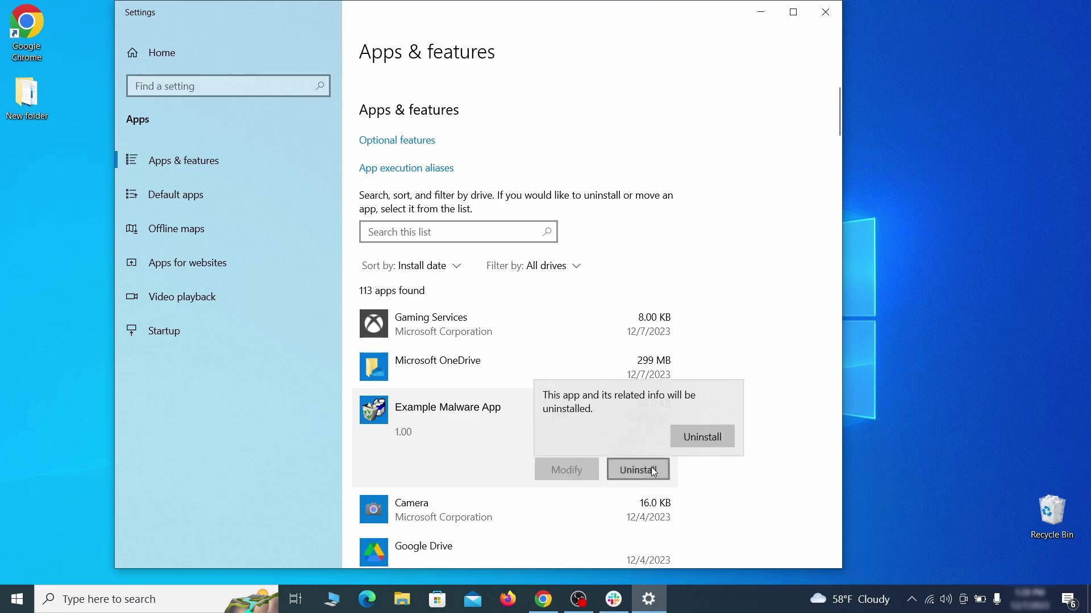
pyautogui.click(702, 436)
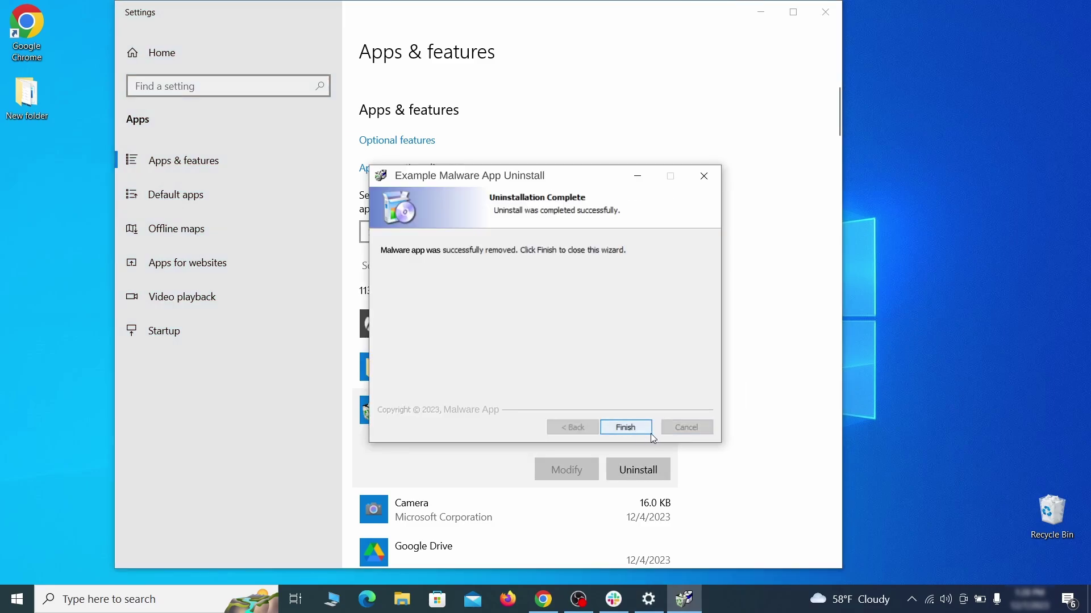
pyautogui.click(626, 428)
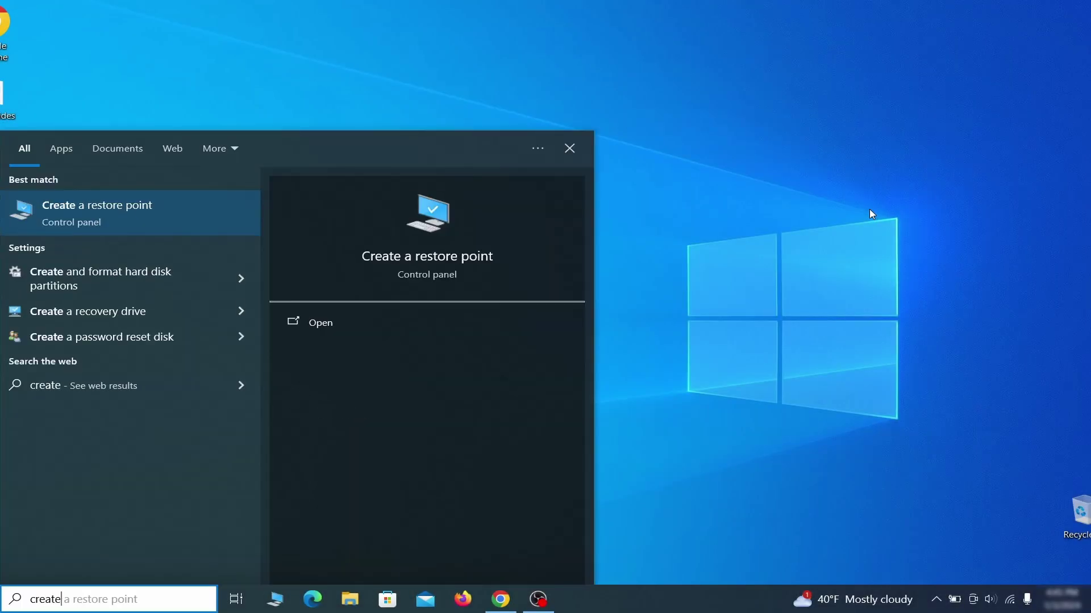
# - Turn on system protection for the C: drive in the restore point settings
pyautogui.write('store')
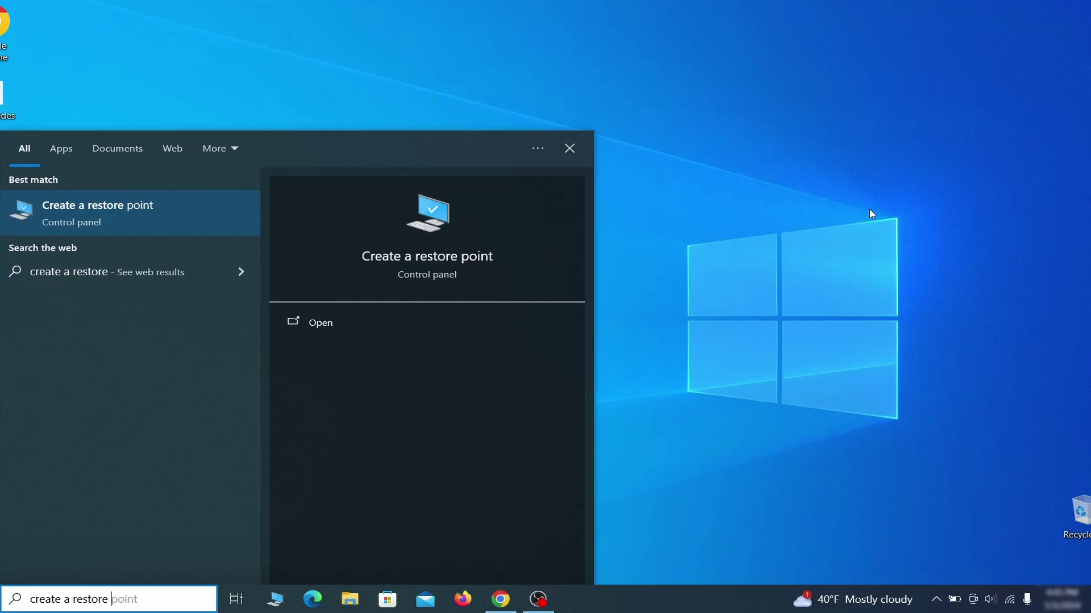
pyautogui.write(' point')
pyautogui.press('Return')
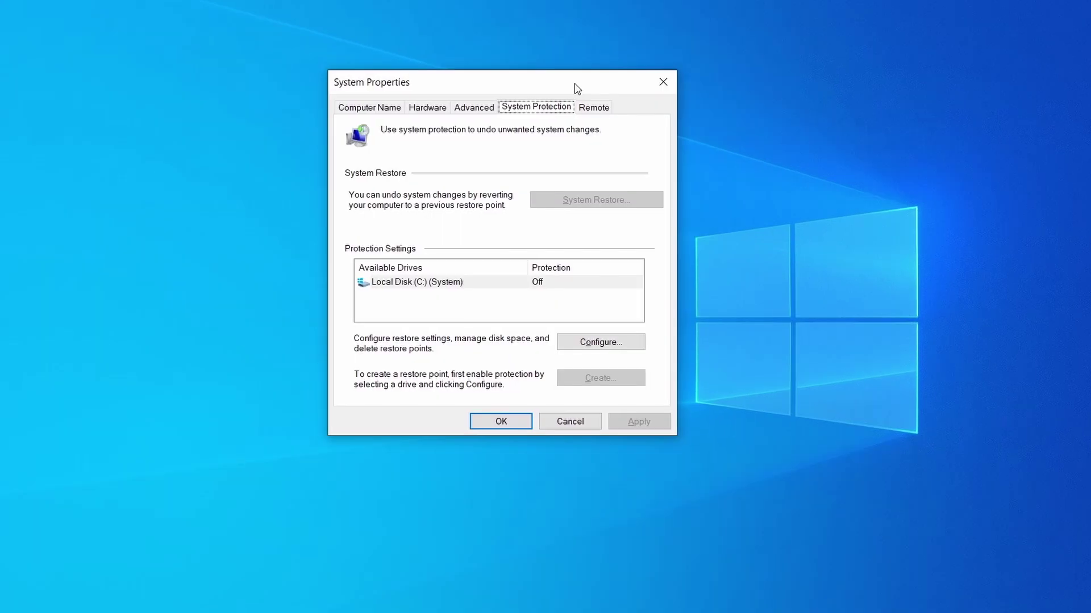
pyautogui.click(490, 287)
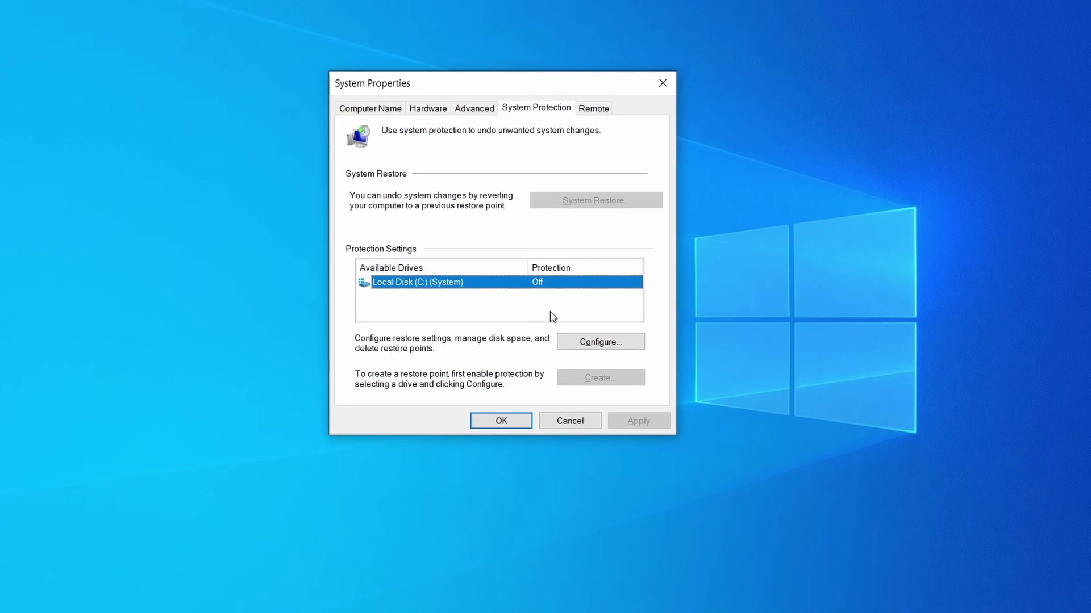
pyautogui.click(620, 343)
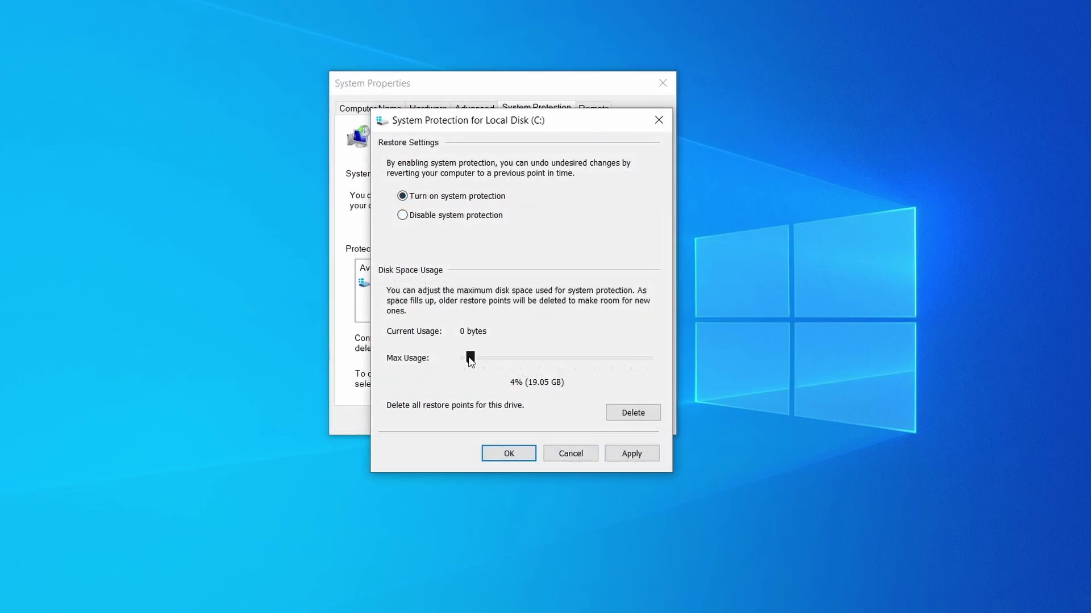
pyautogui.click(631, 453)
pyautogui.click(516, 454)
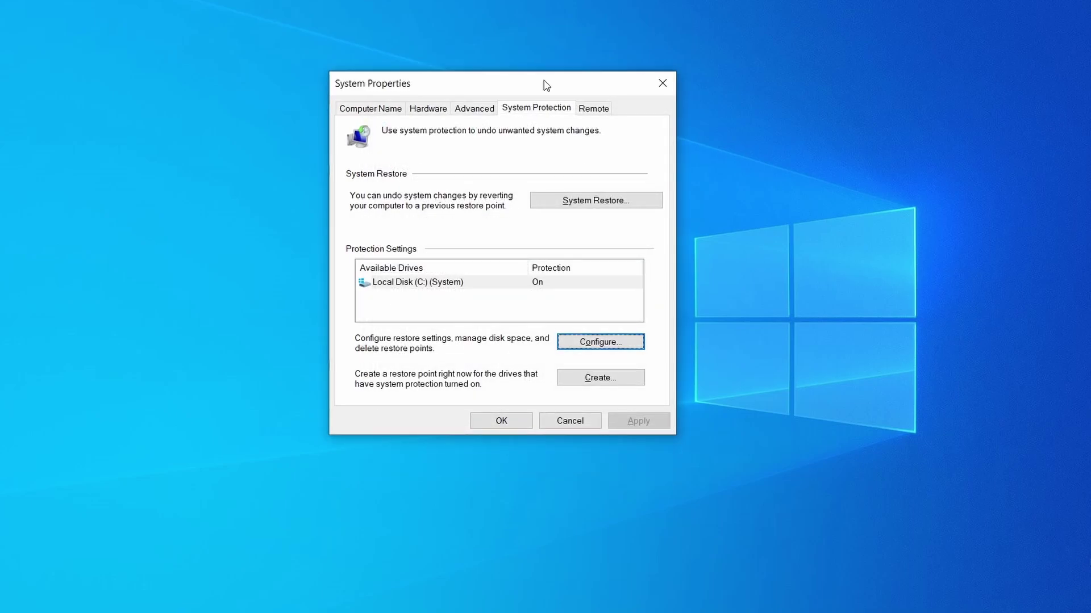
# - Create 'Restore Point 1' and view it in the System Restore wizard's restore point list
pyautogui.click(610, 384)
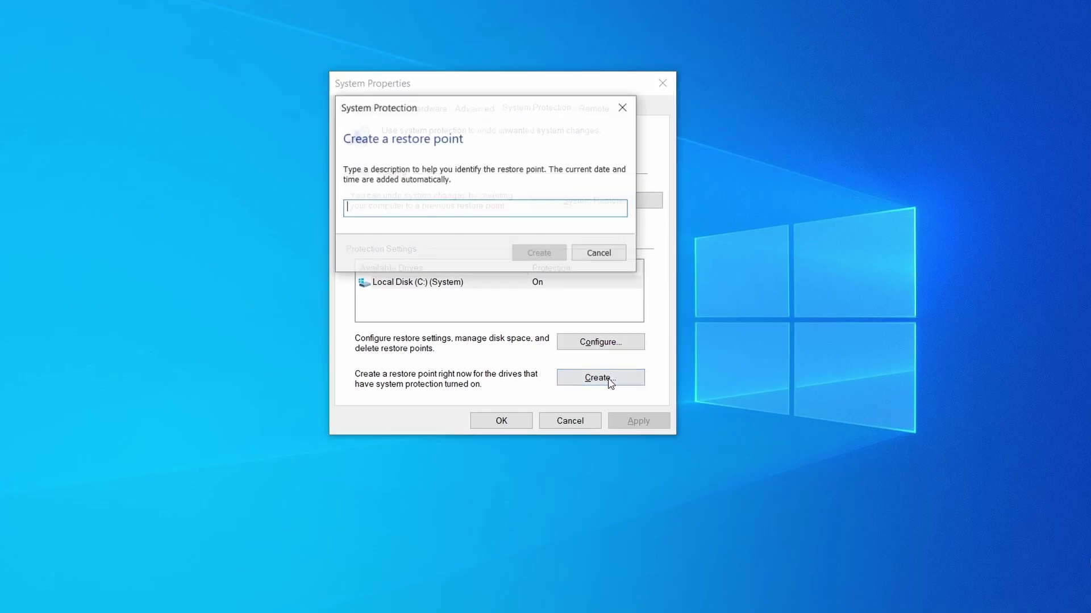
pyautogui.write('Restore Point 1')
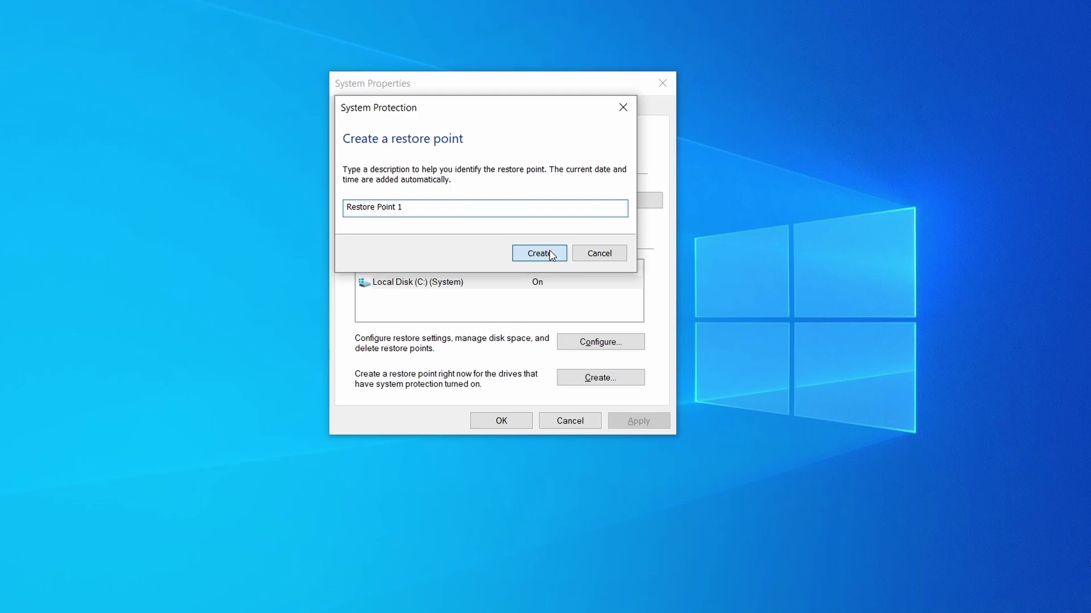
pyautogui.click(549, 251)
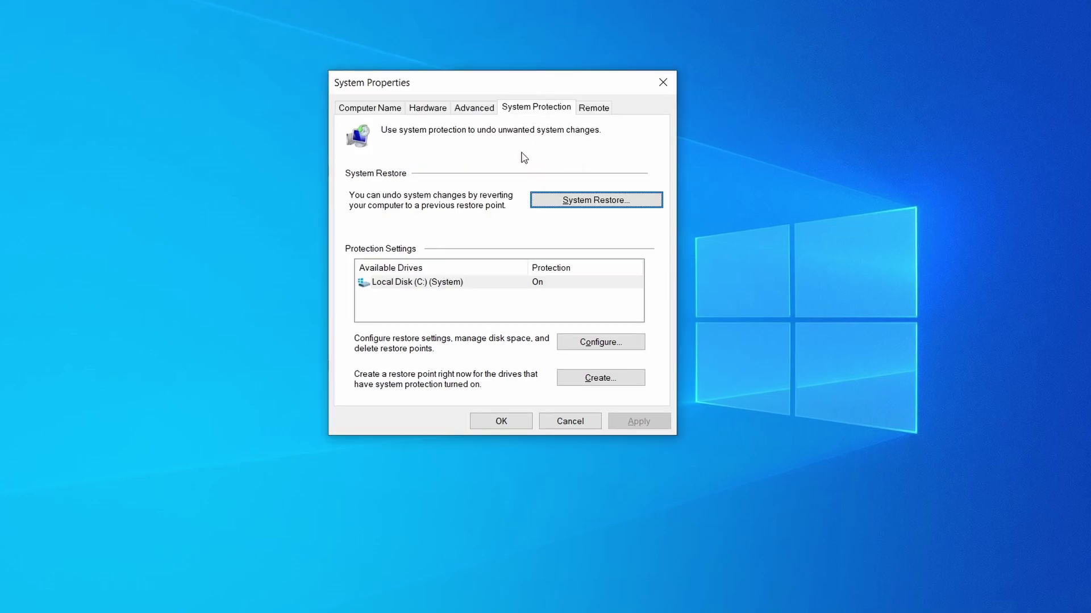
pyautogui.click(642, 205)
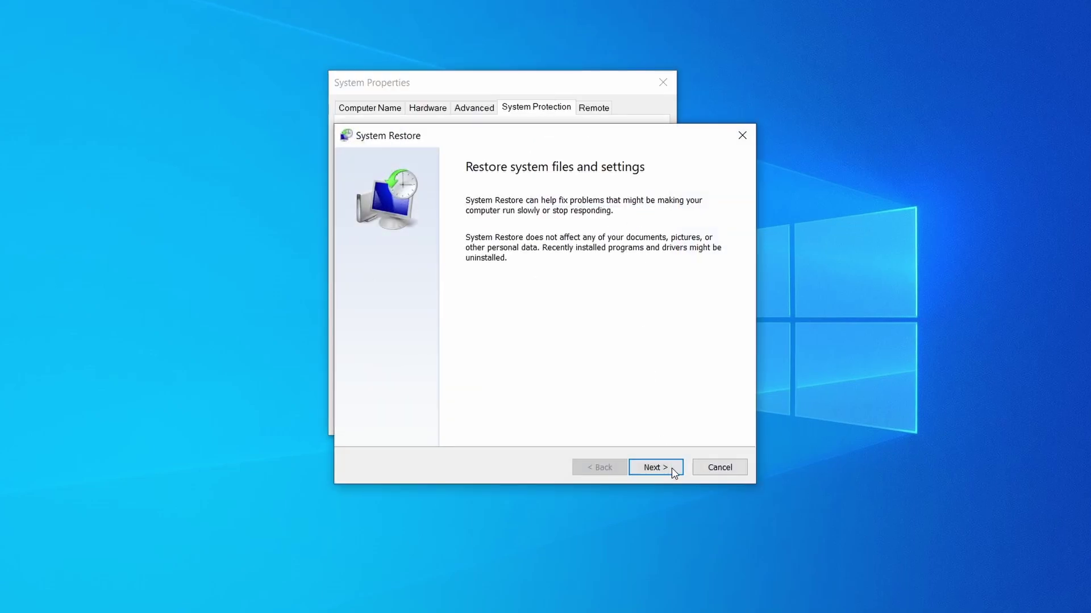
pyautogui.click(673, 470)
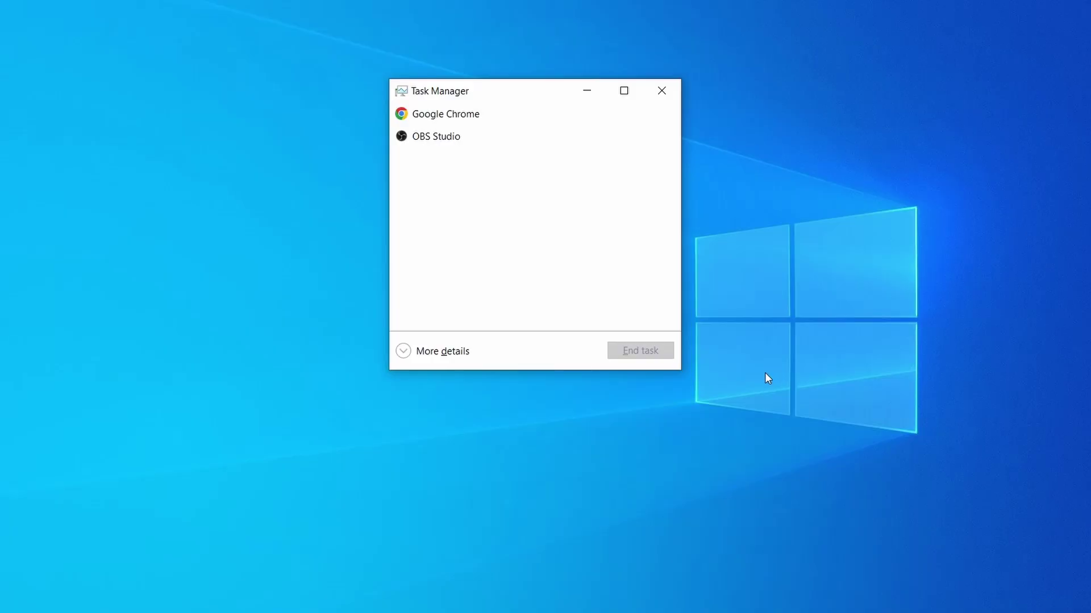
# - Sort the full process list by CPU and memory, then open Example Malware Process's file location
pyautogui.click(404, 351)
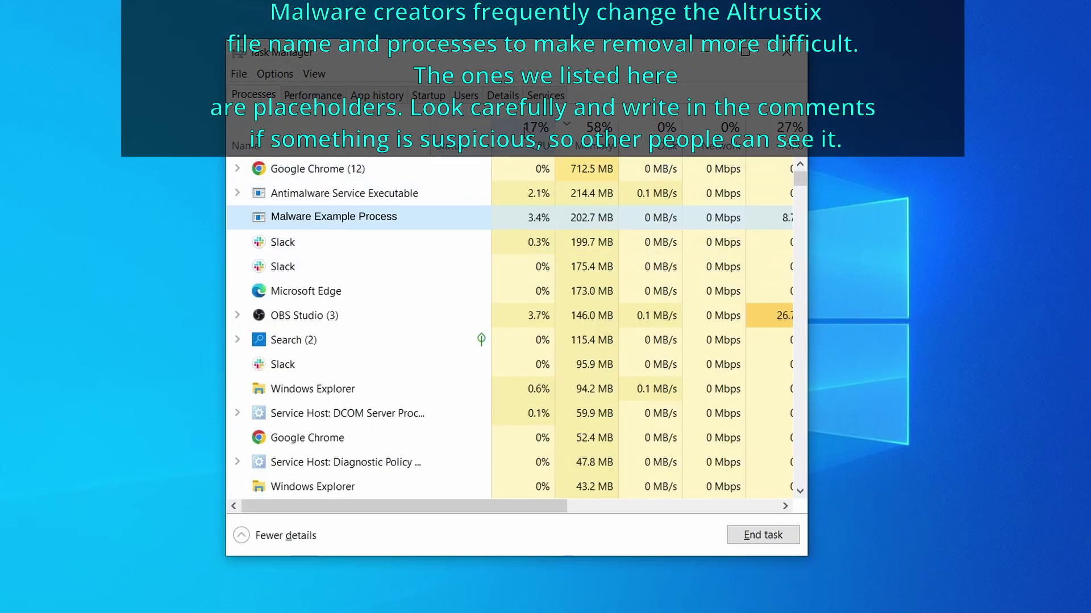
pyautogui.click(537, 135)
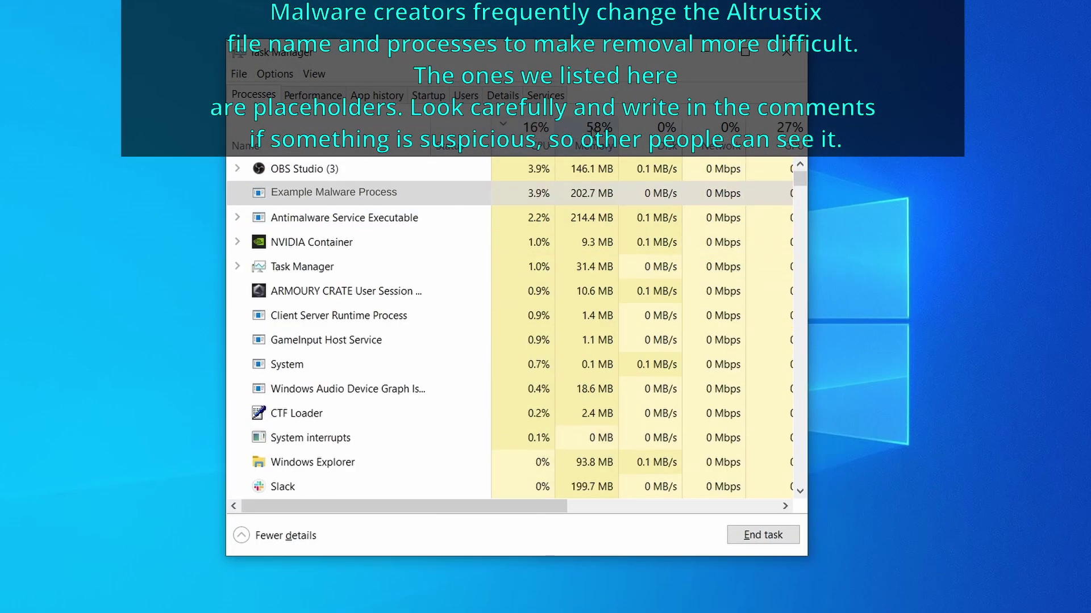
pyautogui.click(593, 139)
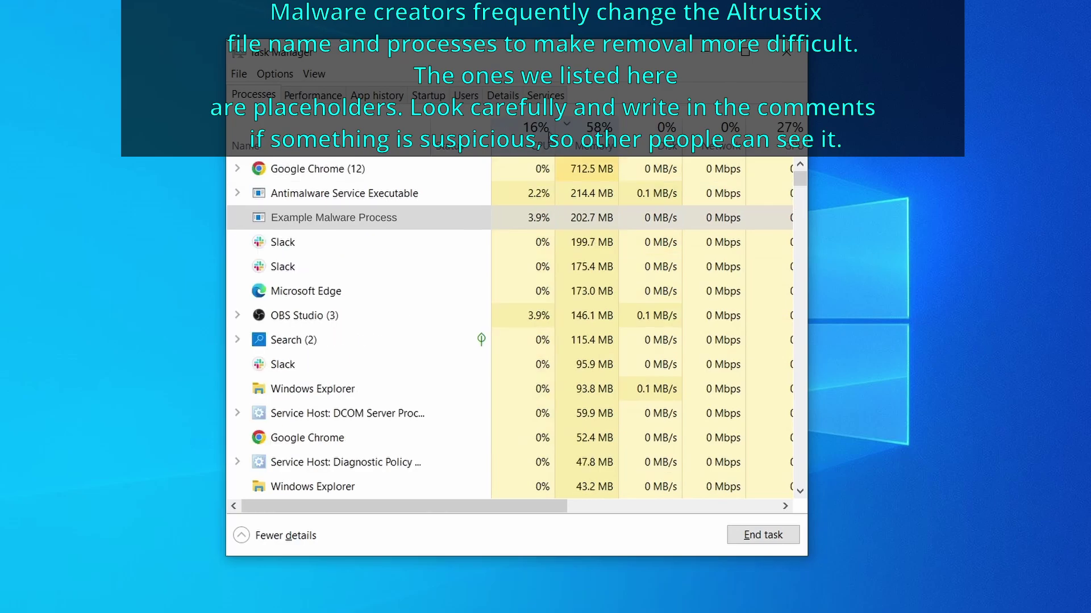
pyautogui.rightClick(521, 218)
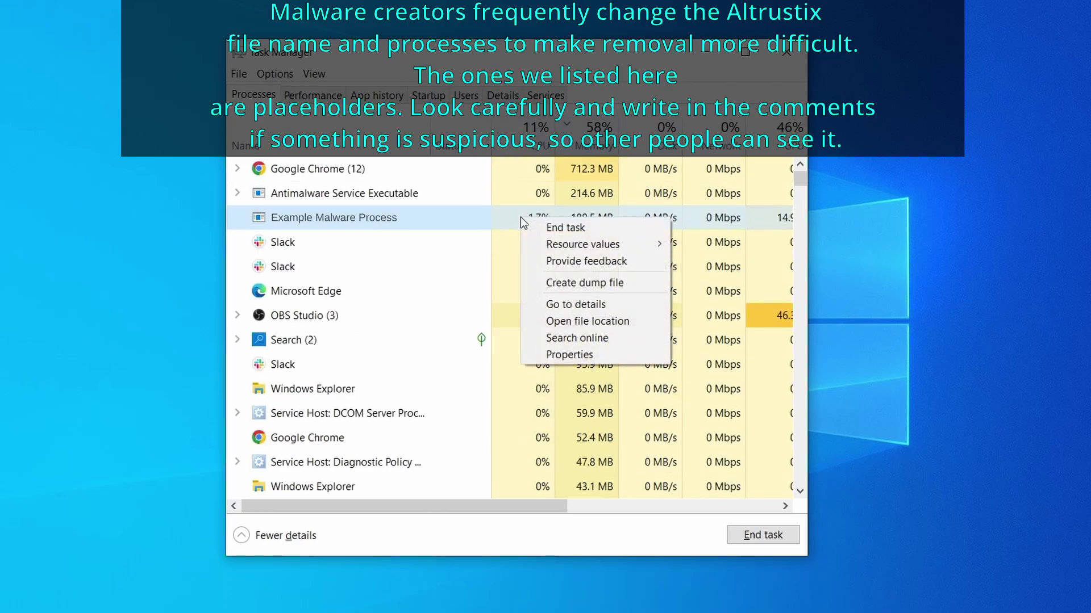
pyautogui.click(590, 323)
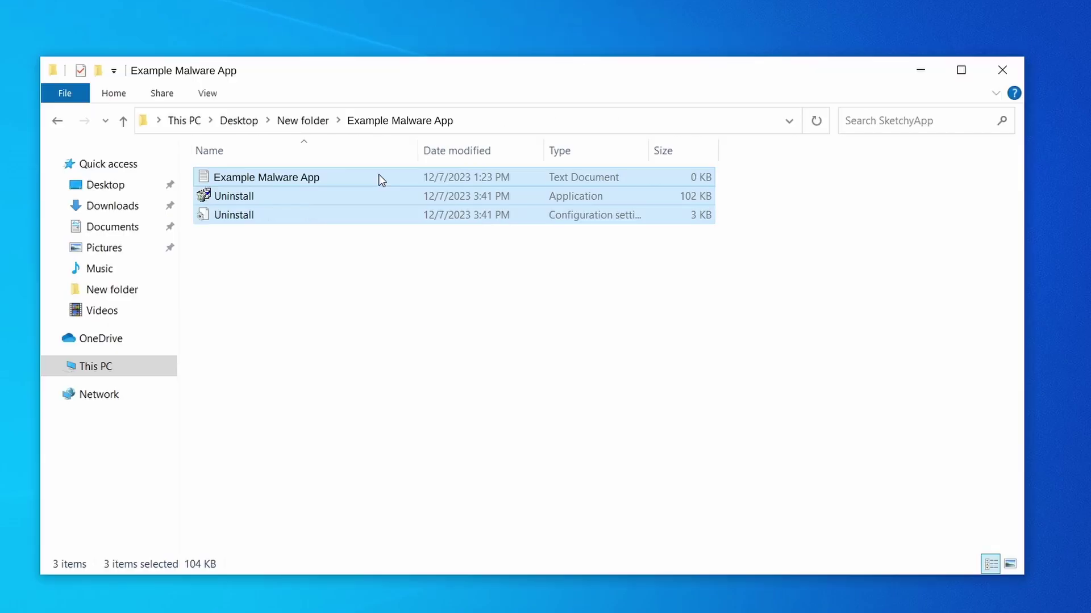
# - Delete the three malware files and close the emptied Example Malware App folder
pyautogui.rightClick(377, 176)
pyautogui.click(472, 396)
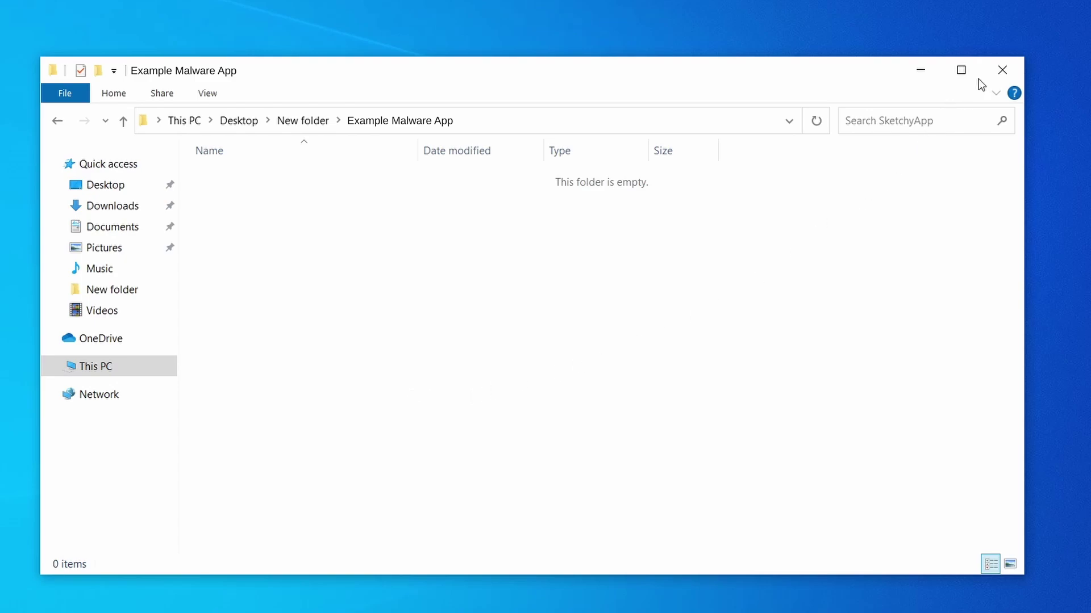
pyautogui.click(1003, 67)
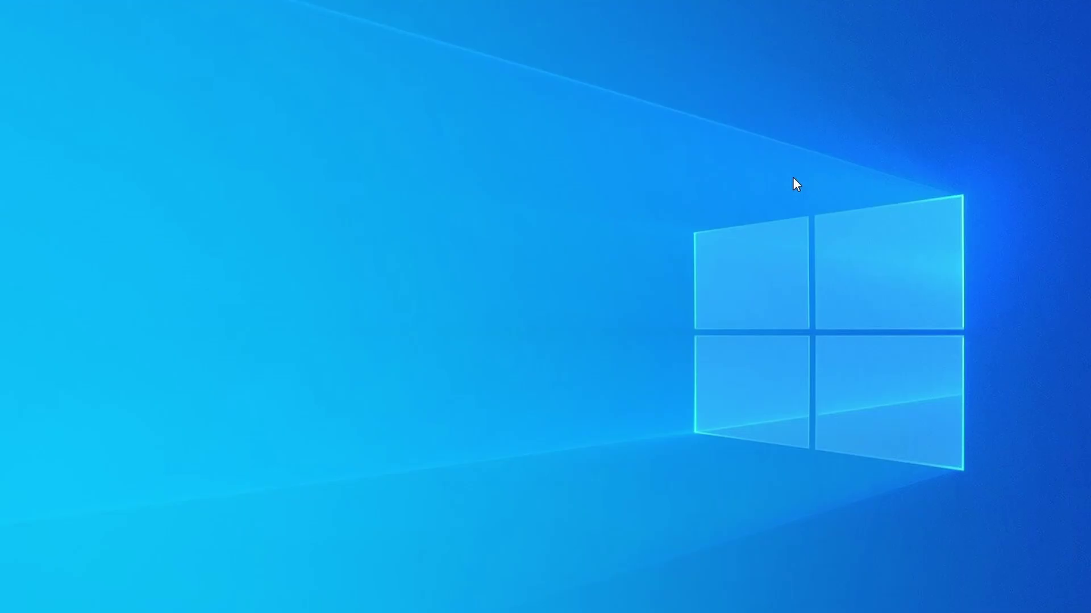
# - Find the Example Malware App process in Task Manager, sorted by CPU and memory, and end it
pyautogui.hotkey('ctrl', 'shift', 'Escape')
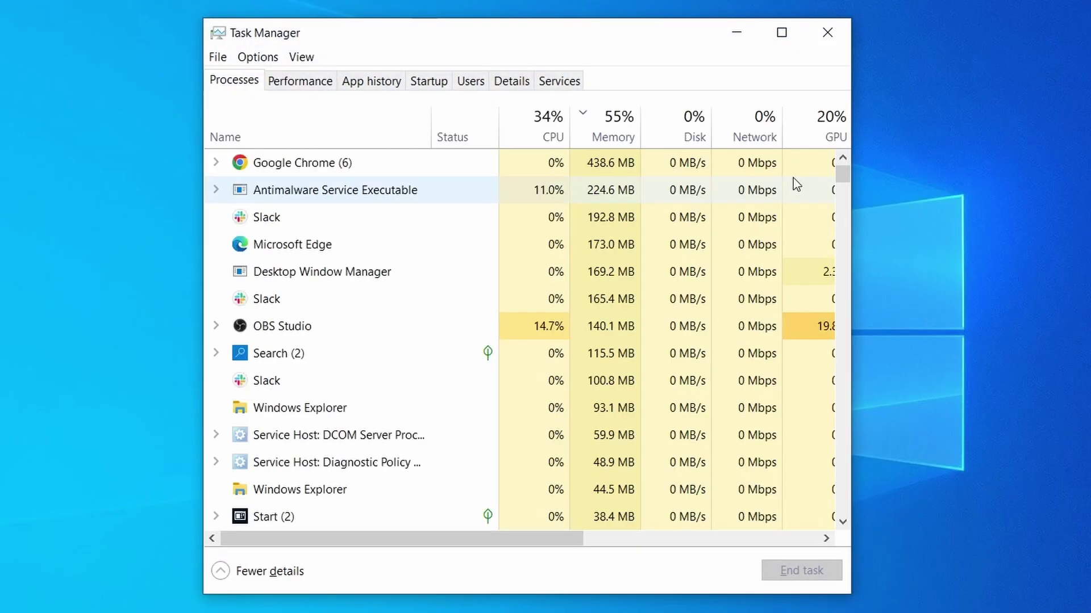
pyautogui.click(527, 135)
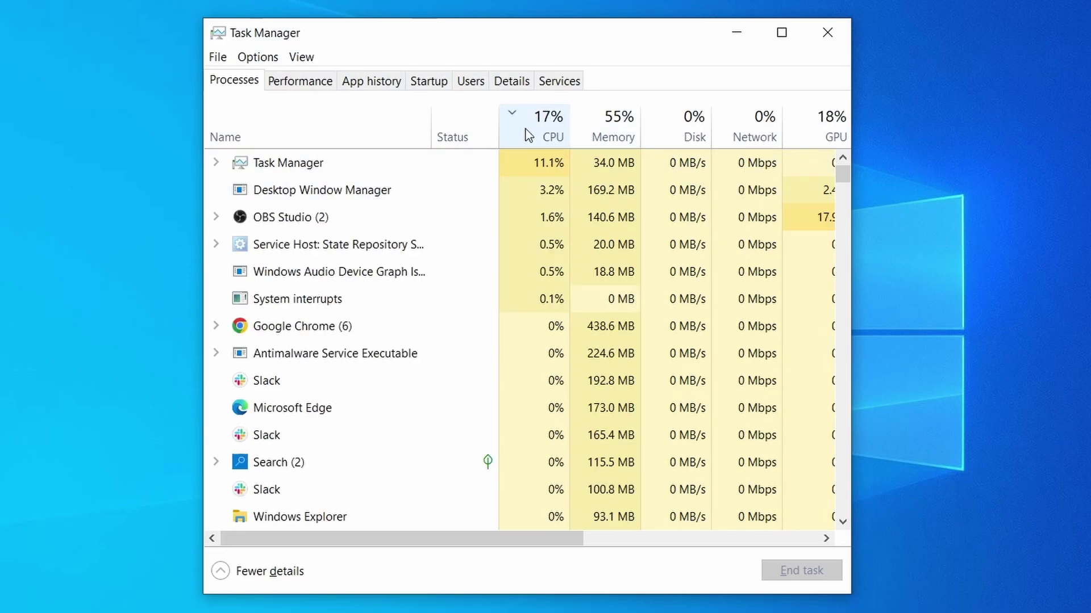
pyautogui.click(619, 124)
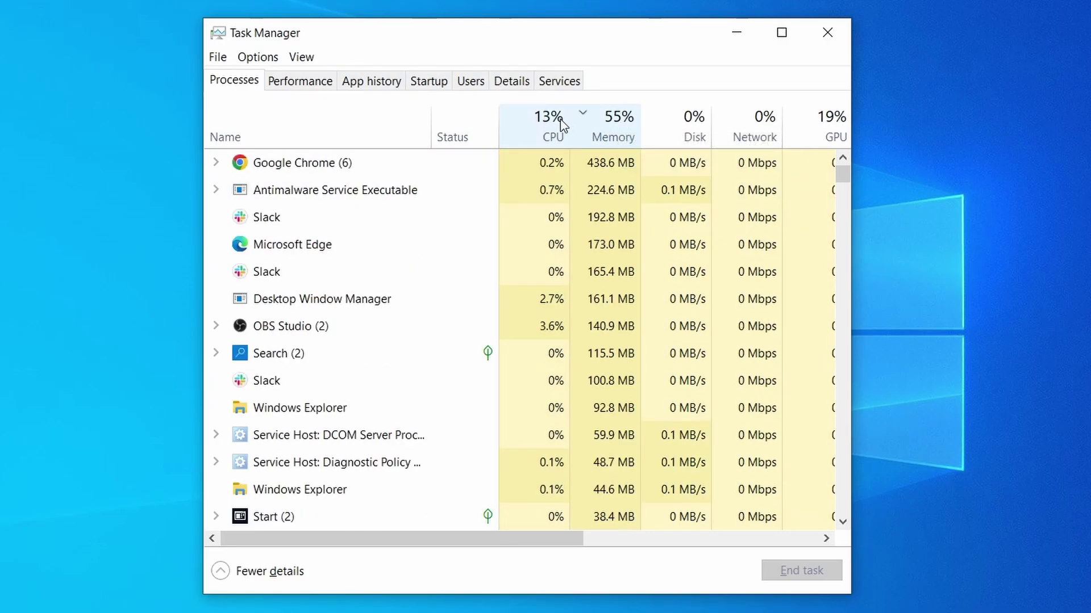
pyautogui.scroll(-2, 474, 382)
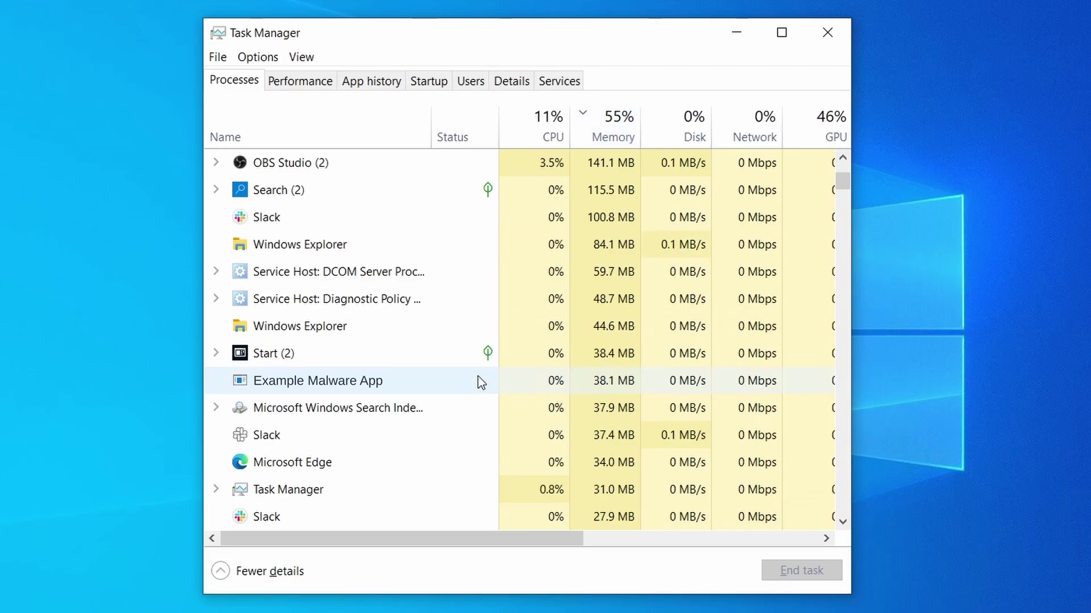
pyautogui.rightClick(479, 376)
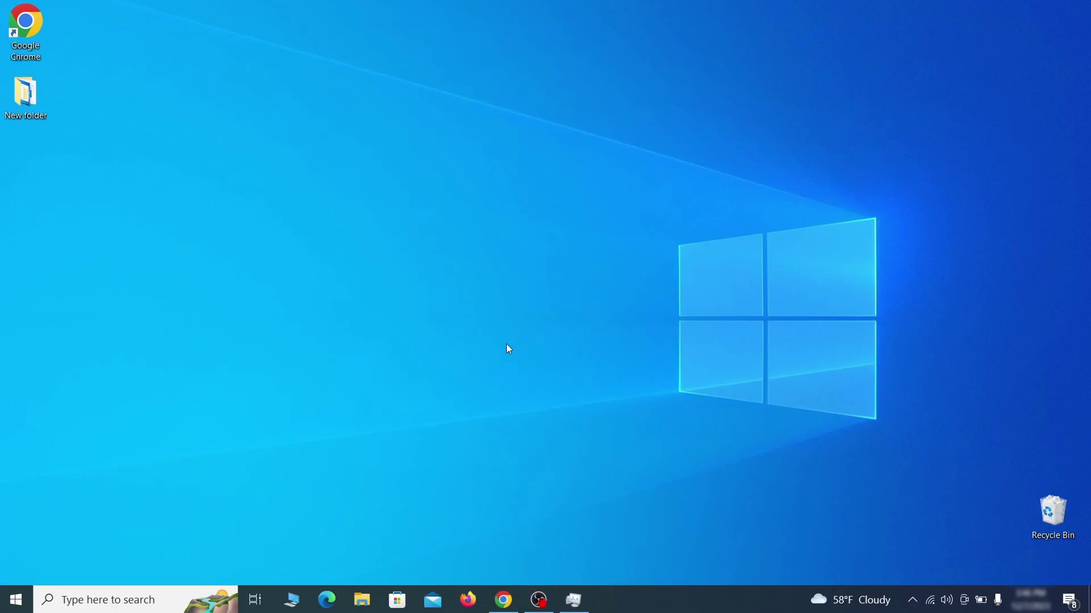
# - Open the Wi-Fi adapter's Internet Protocol Version 4 (TCP/IPv4) properties from View network connections
pyautogui.click(16, 600)
pyautogui.write('view network connections')
pyautogui.press('Return')
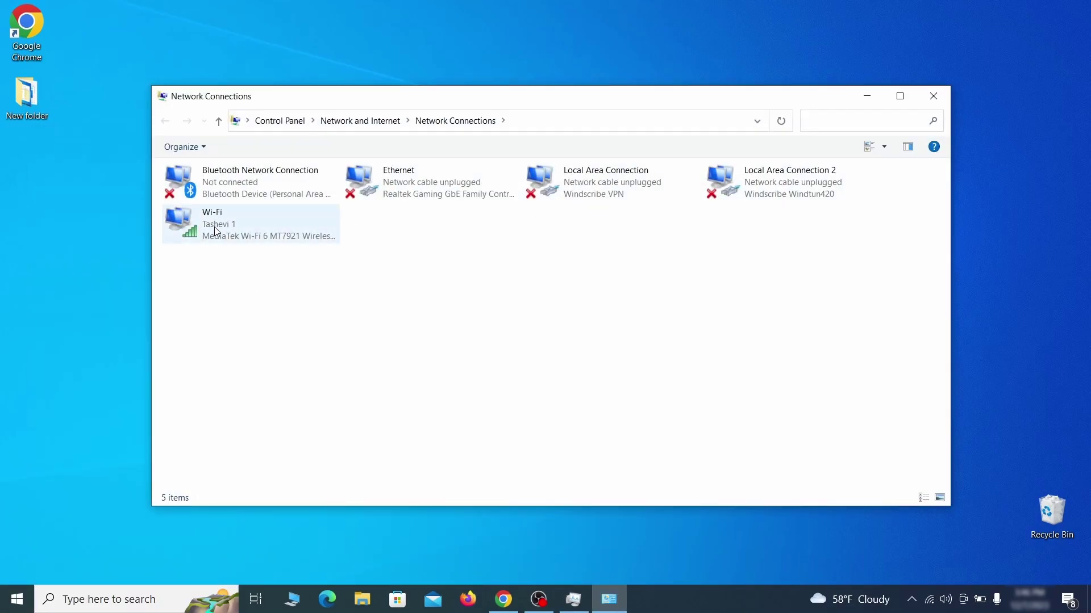
pyautogui.click(198, 220)
pyautogui.rightClick(232, 235)
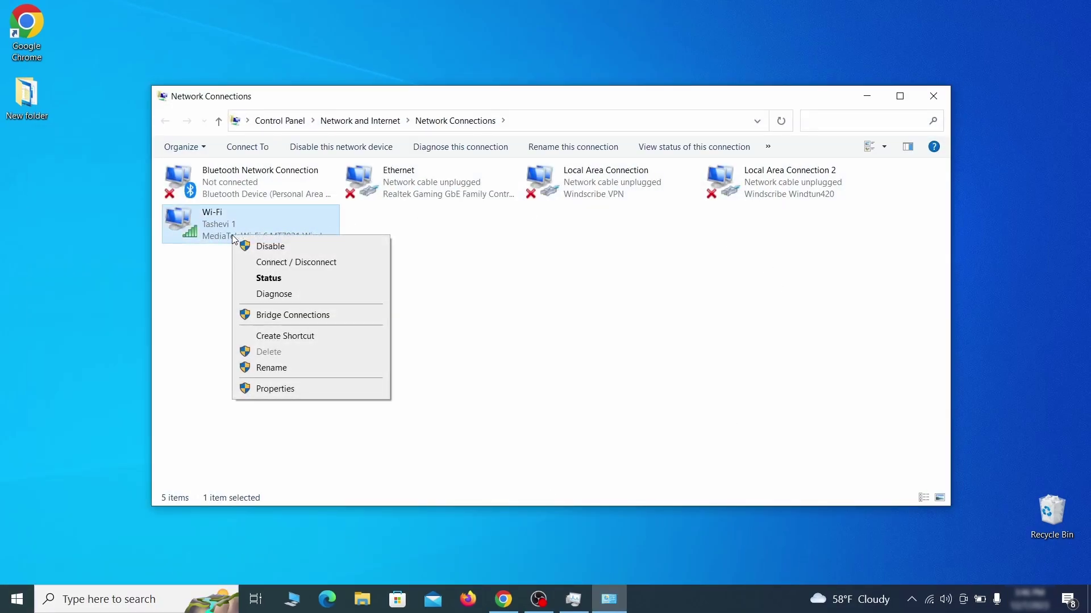
pyautogui.click(275, 389)
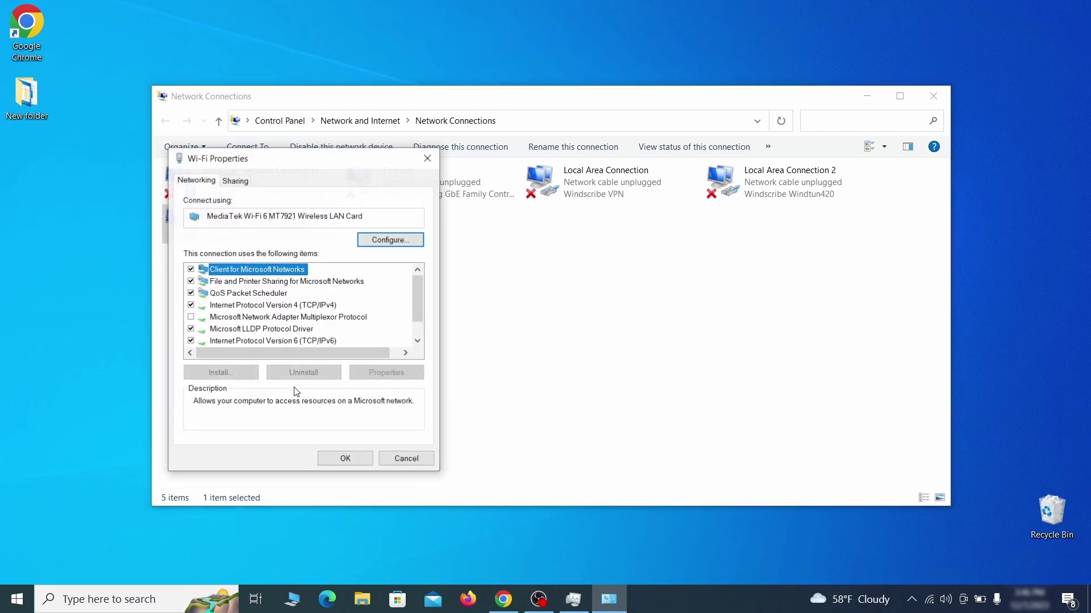
pyautogui.click(285, 307)
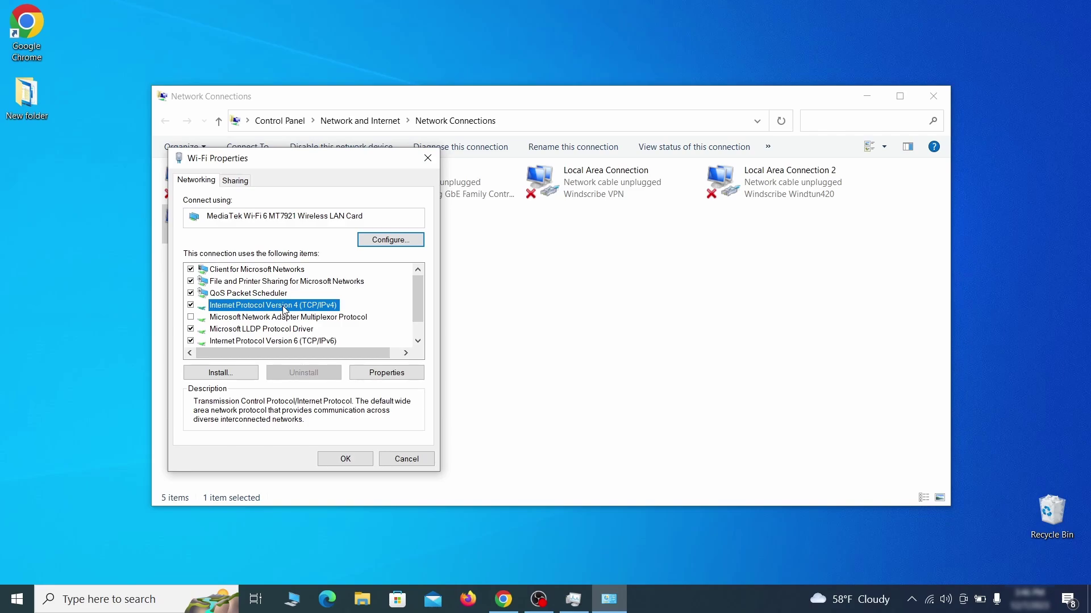
pyautogui.click(386, 372)
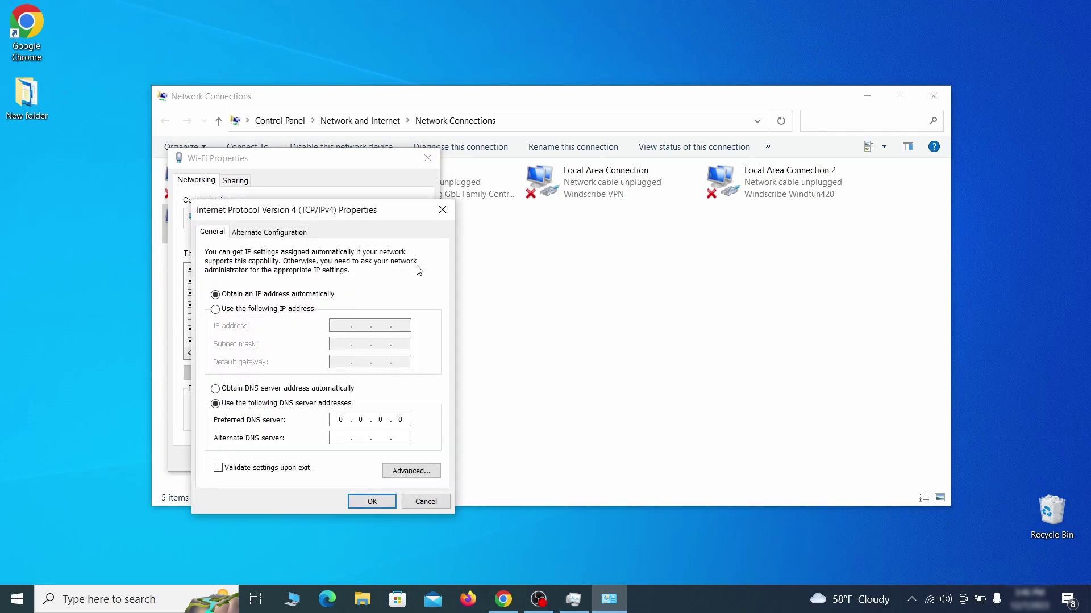
pyautogui.moveTo(389, 209); pyautogui.dragTo(552, 165)
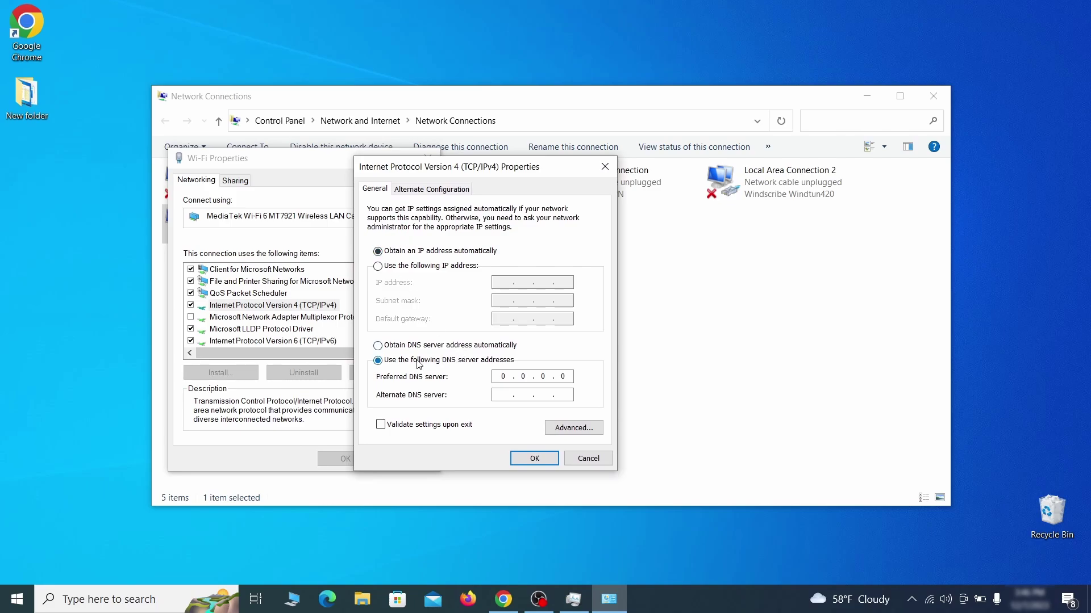
# - Remove the 0.0.0.0 DNS server in Advanced TCP/IP settings and save and close every dialog
pyautogui.click(589, 435)
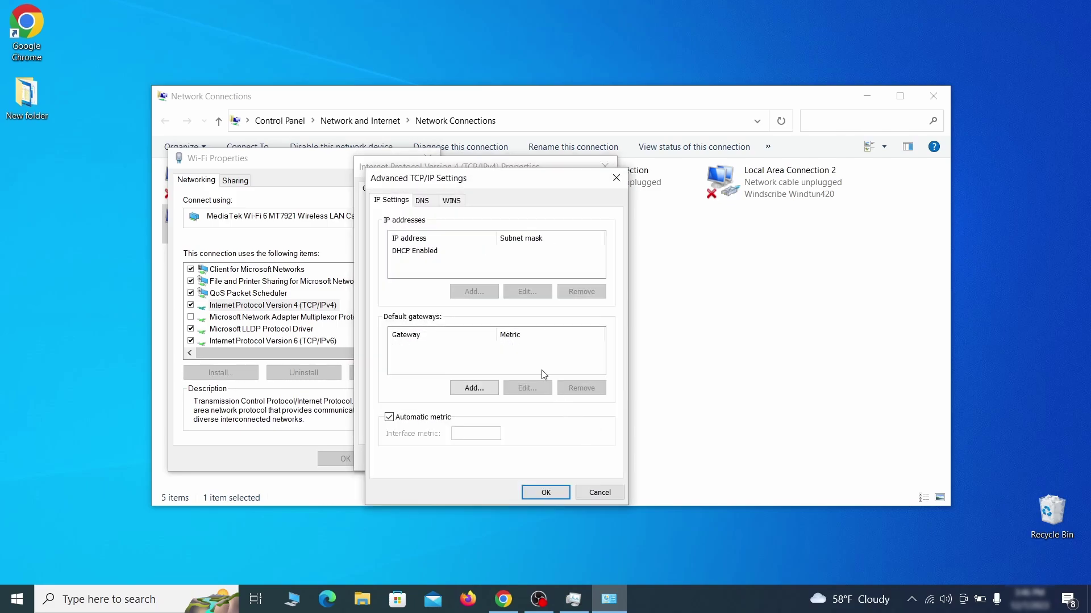
pyautogui.click(423, 201)
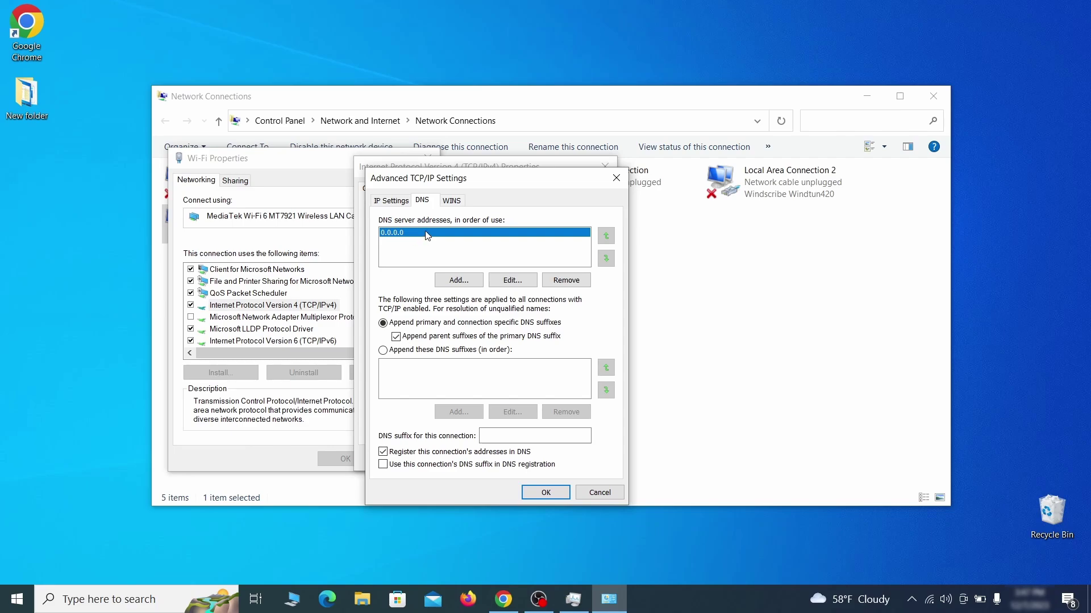
pyautogui.click(577, 281)
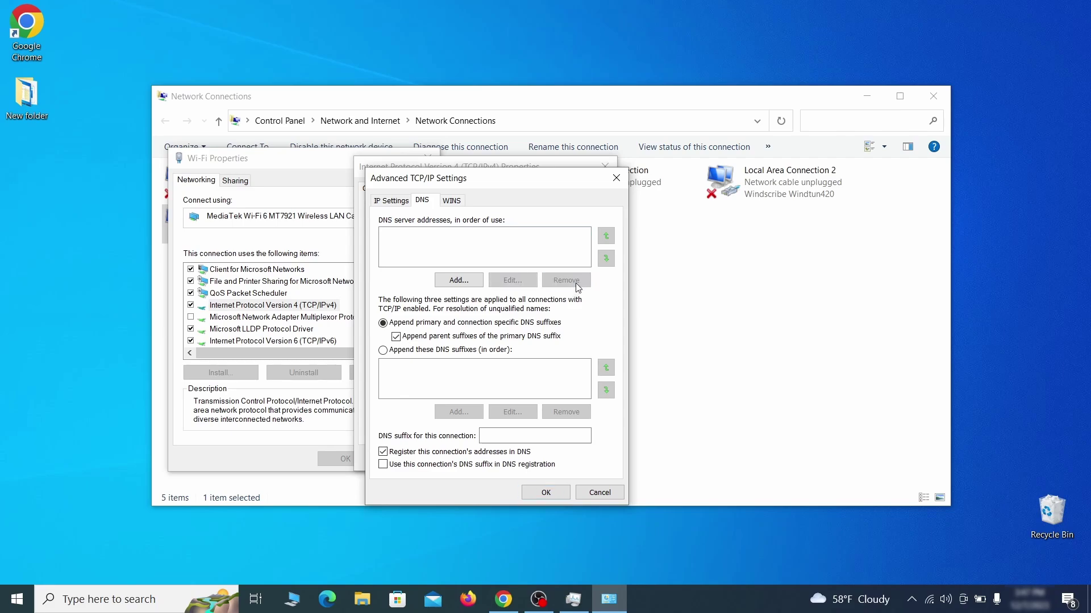
pyautogui.click(554, 497)
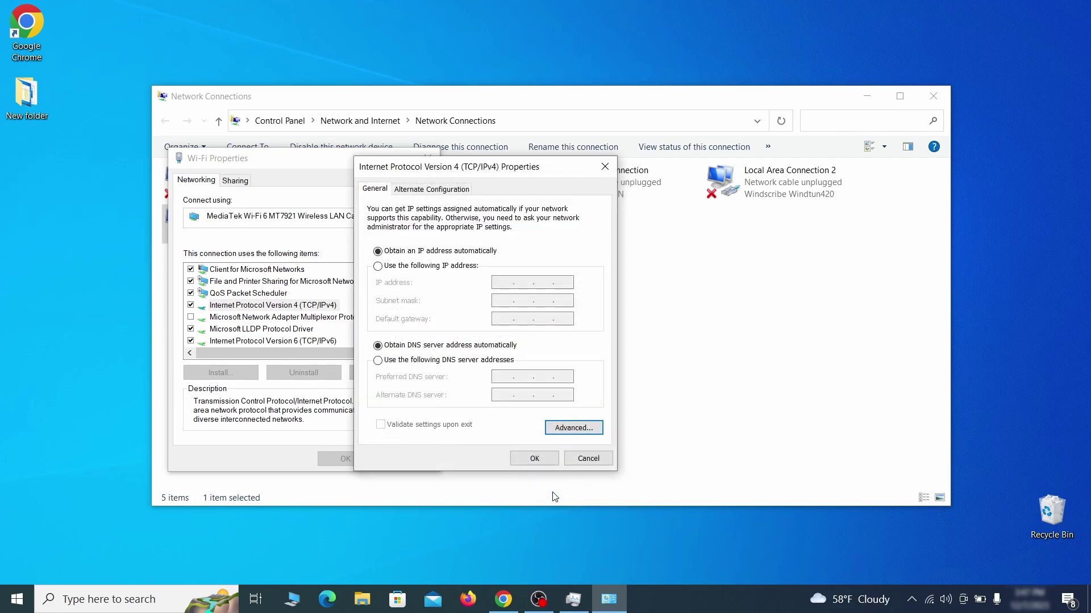
pyautogui.click(534, 459)
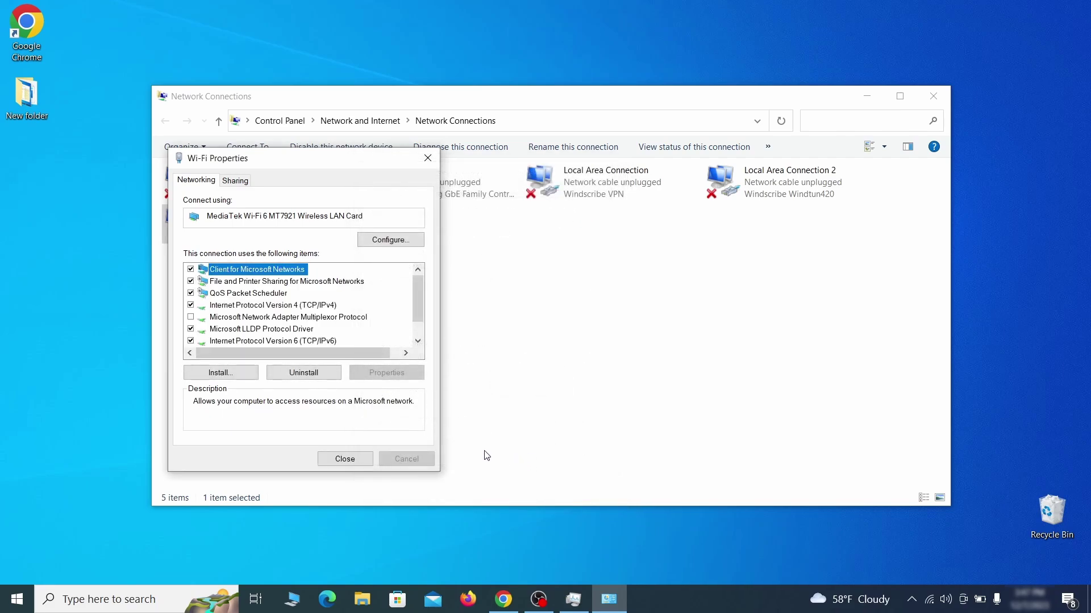
pyautogui.click(345, 459)
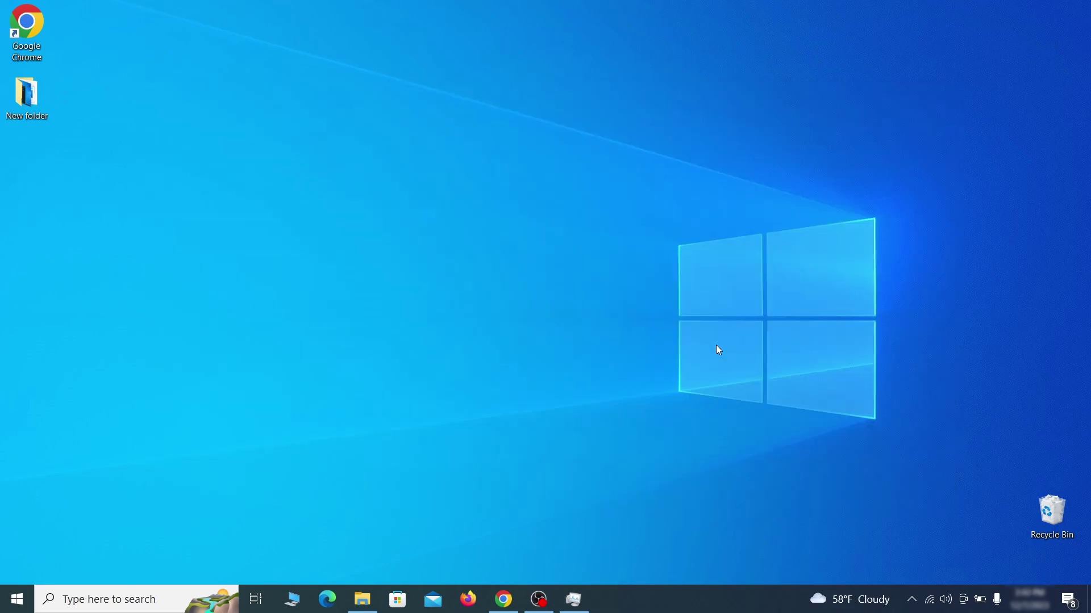
# - Open the hosts file in Notepad
pyautogui.press('super')
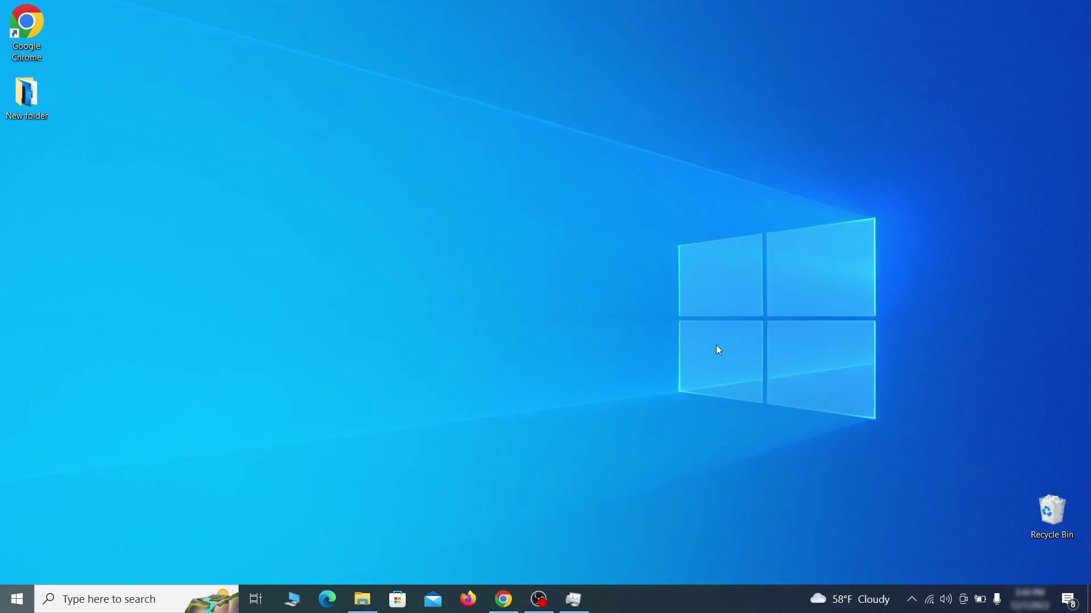
pyautogui.write('C:\\Windows\\System32\\drivers\\etc\\hosts')
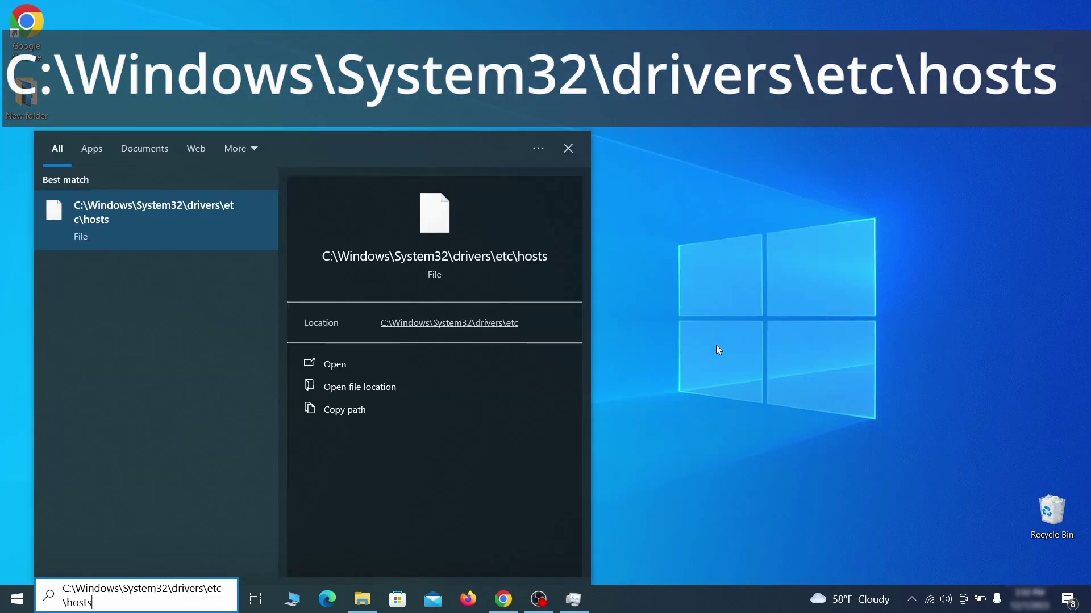
pyautogui.press('Return')
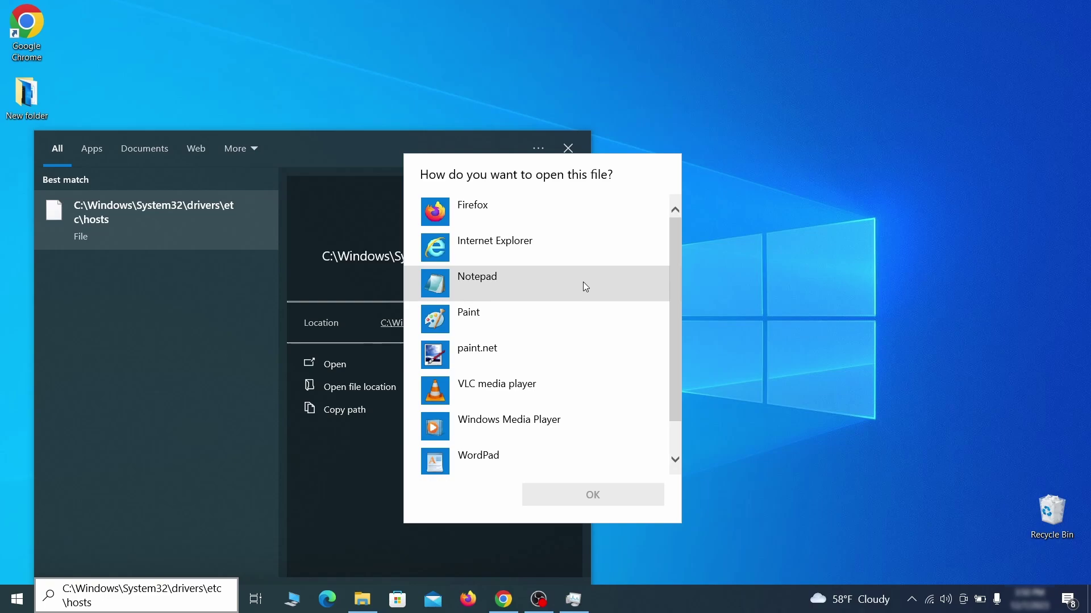
pyautogui.doubleClick(585, 286)
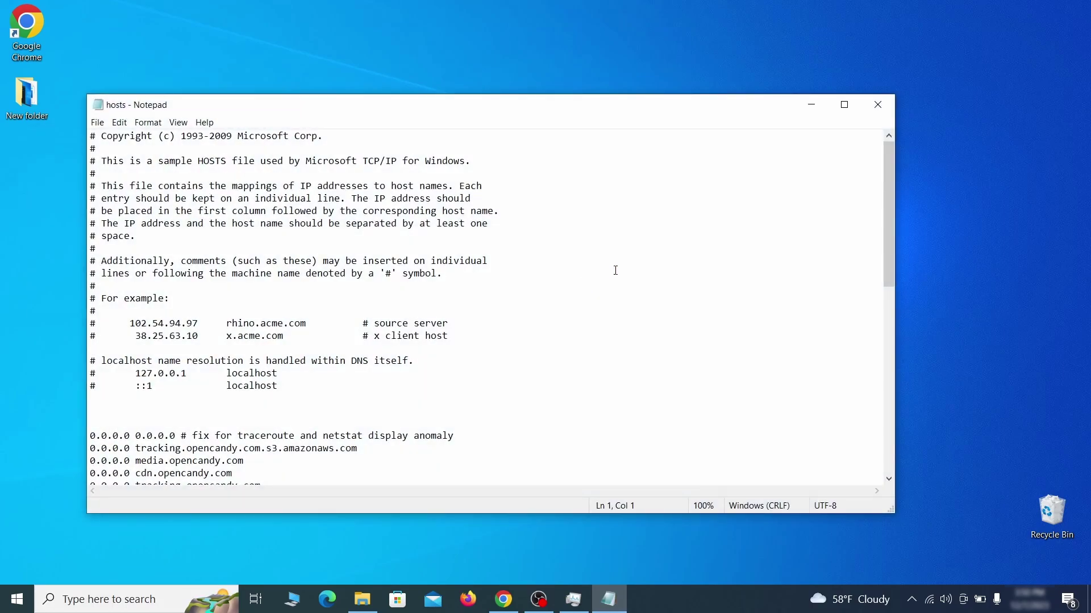
# - Delete the 0.0.0.0 blocking entries below the localhost lines and save the hosts file
pyautogui.scroll(-3, 617, 270)
pyautogui.click(99, 286)
pyautogui.moveTo(92, 323); pyautogui.dragTo(276, 457)
pyautogui.scroll(-1, 294, 384)
pyautogui.scroll(-8, 312, 373)
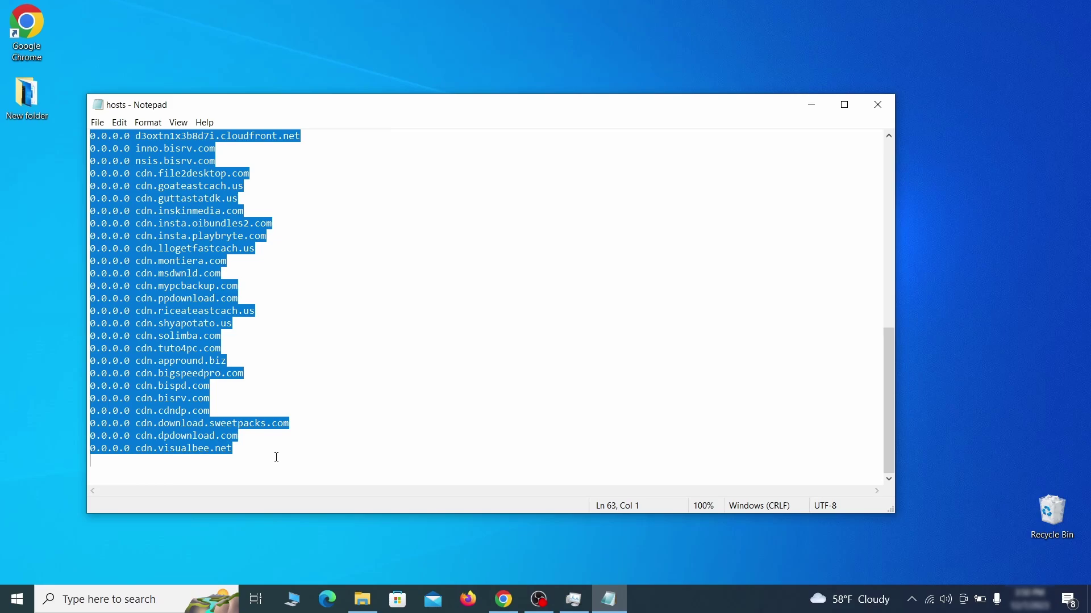
pyautogui.press('Delete')
pyautogui.click(97, 122)
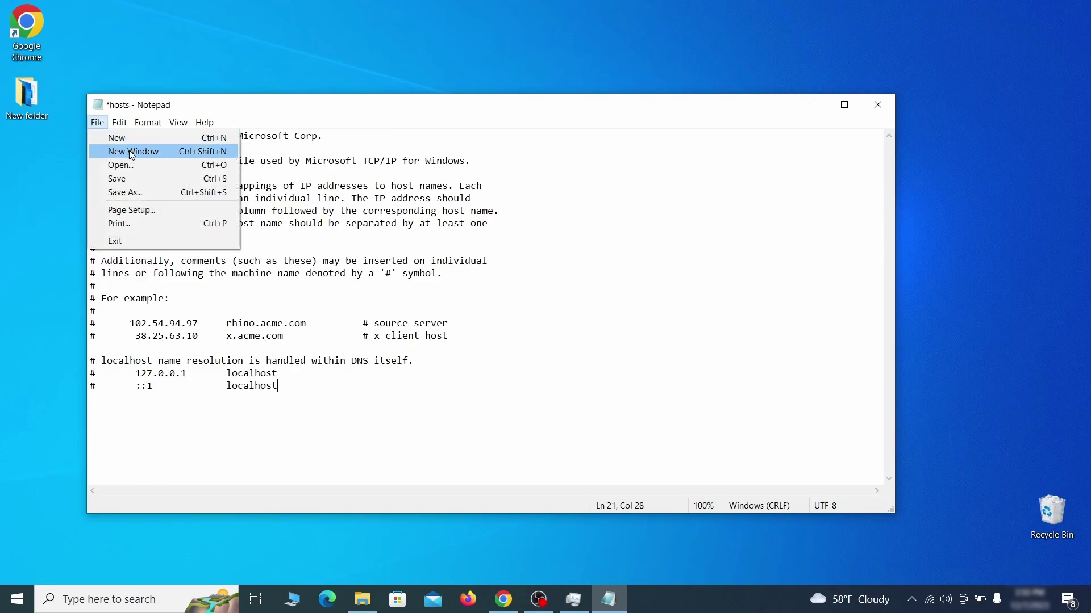
pyautogui.click(141, 177)
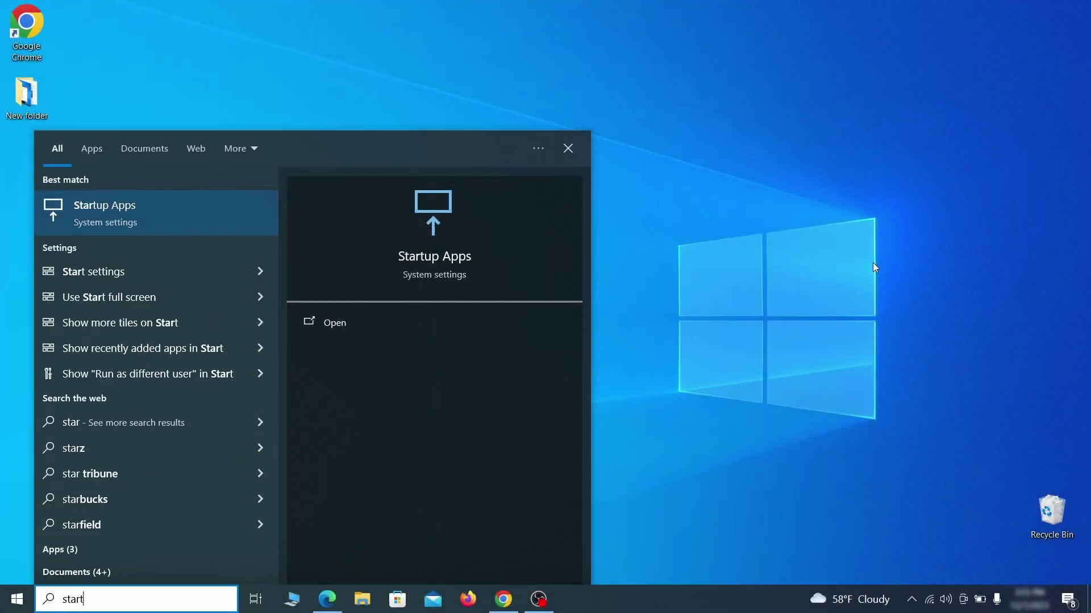
# - Find Startup Apps through search and switch Example Malware App's startup toggle Off
pyautogui.write('up apps')
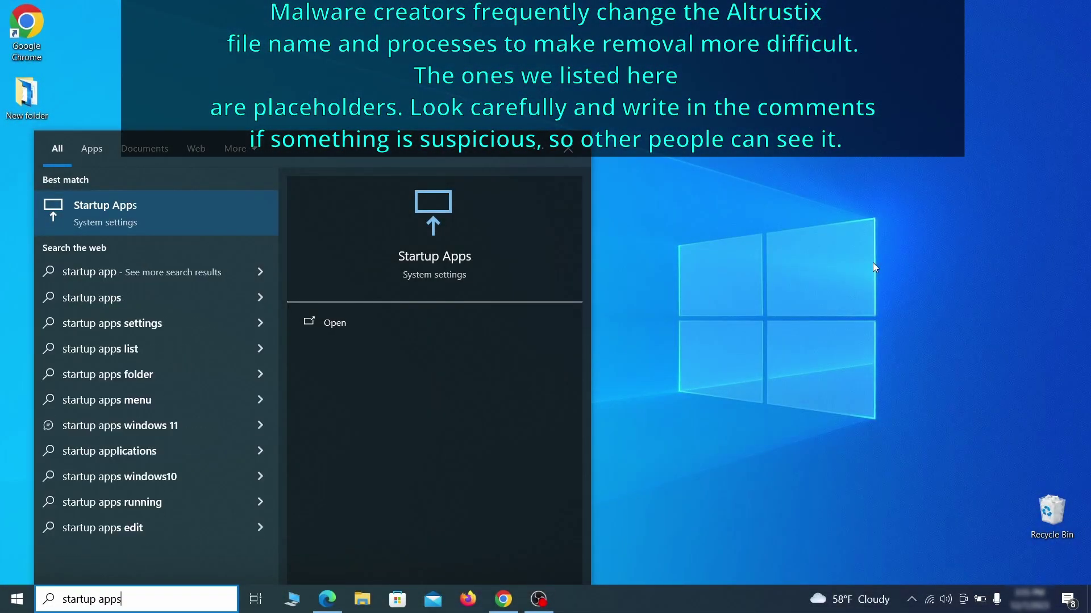
pyautogui.press('Return')
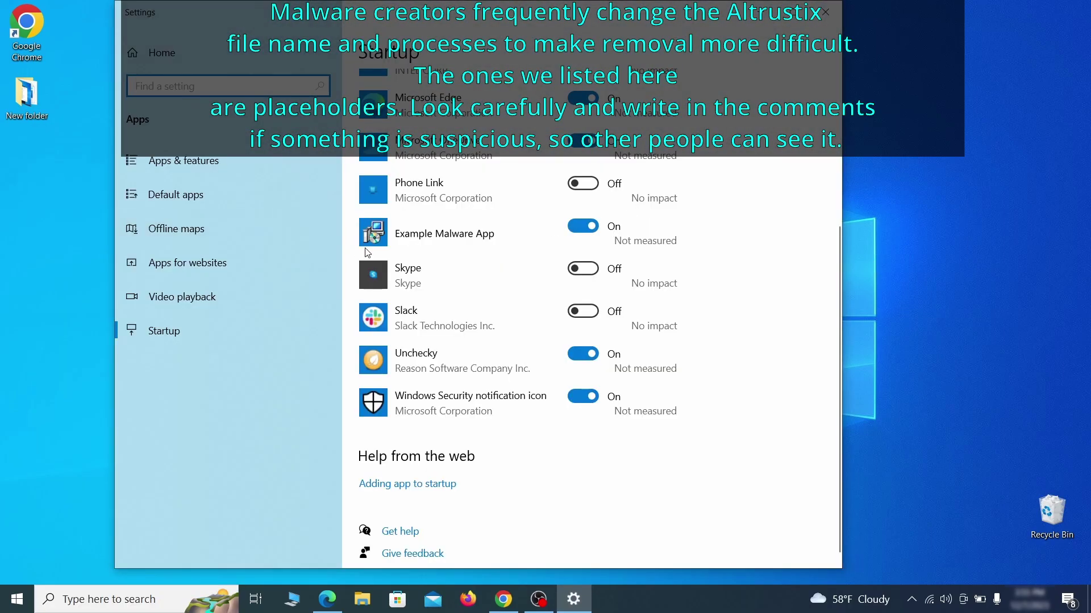
pyautogui.click(585, 235)
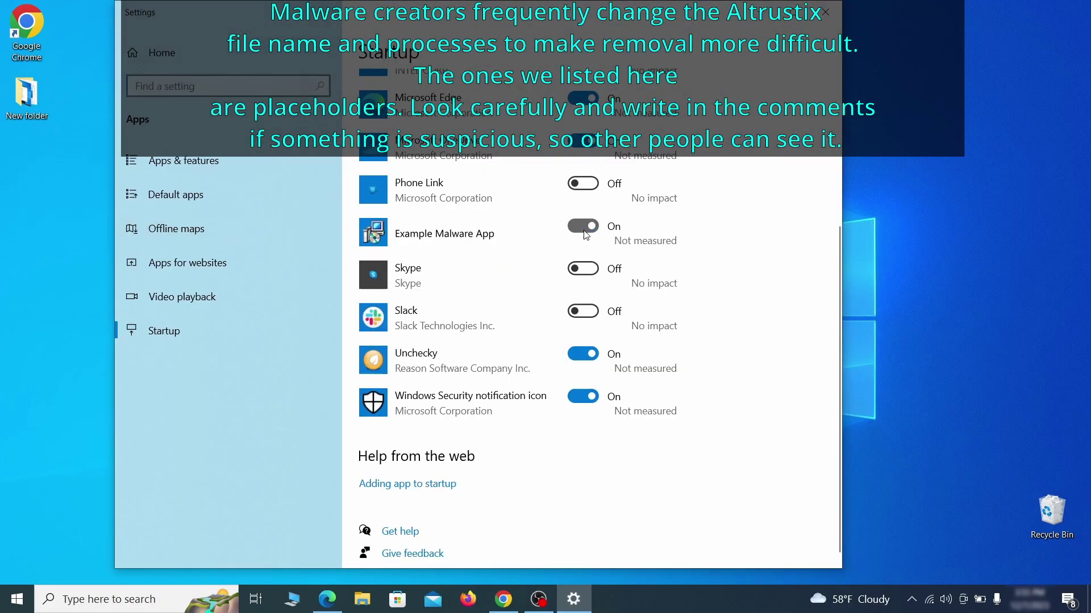
# - Close Settings, launch Task Scheduler and select the Example Malware App task in the Library
pyautogui.click(825, 12)
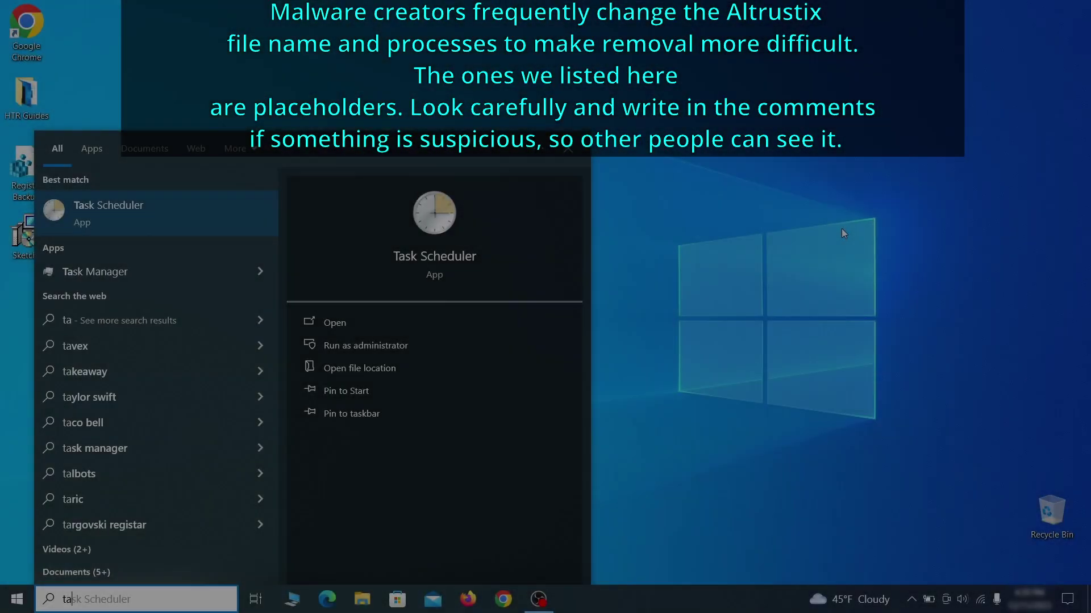
pyautogui.write('sk schedu')
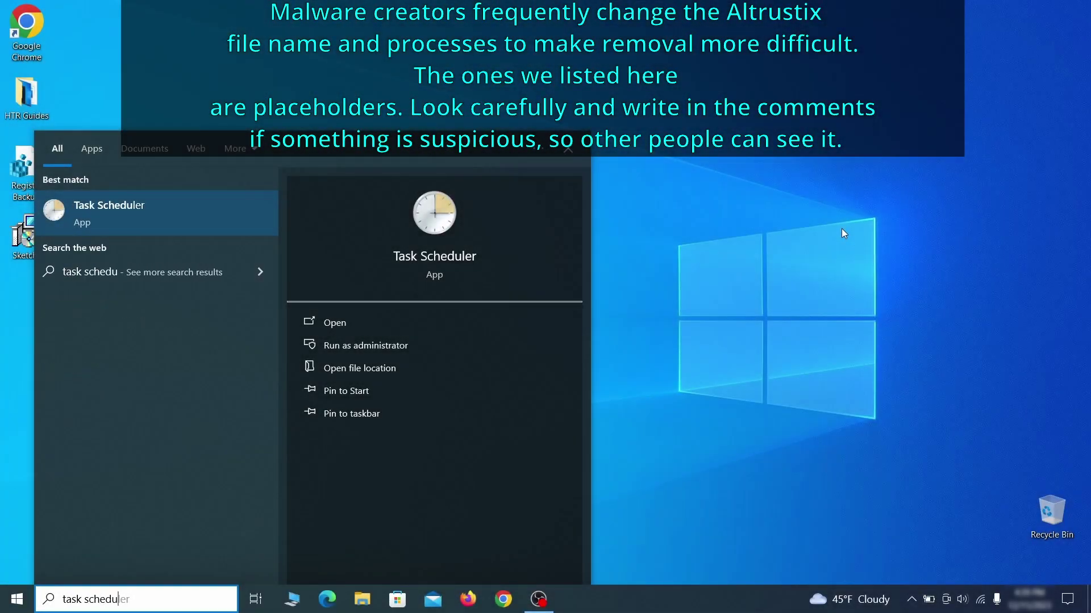
pyautogui.press('Return')
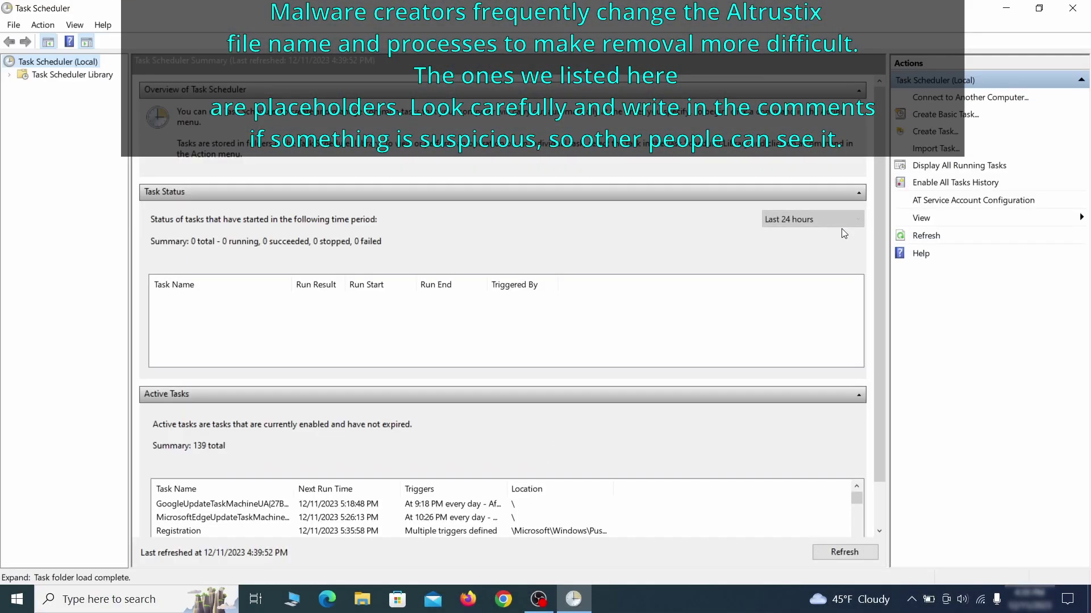
pyautogui.click(94, 76)
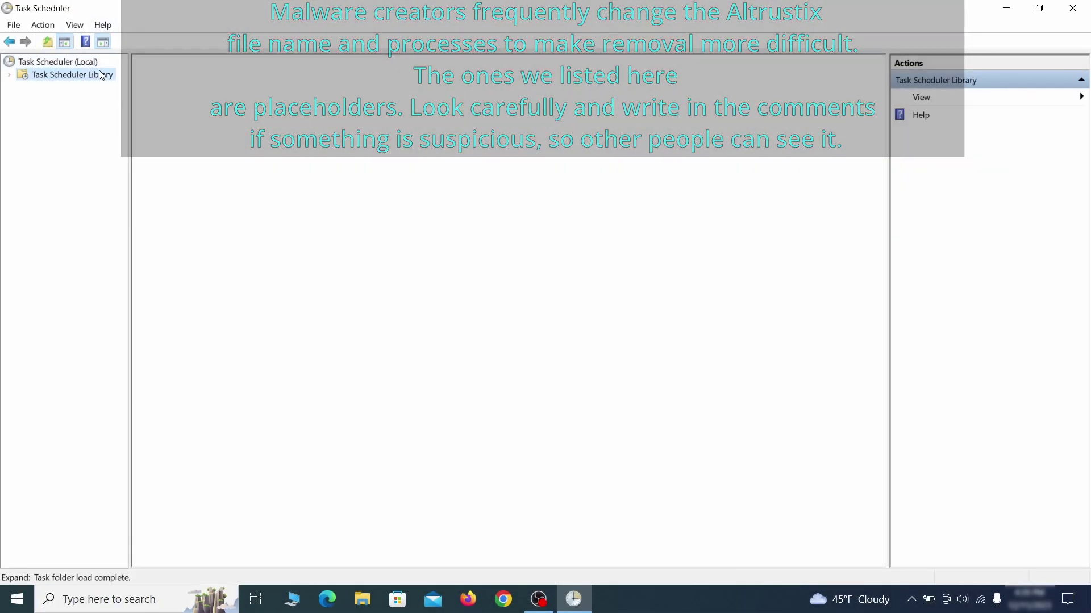
pyautogui.click(291, 338)
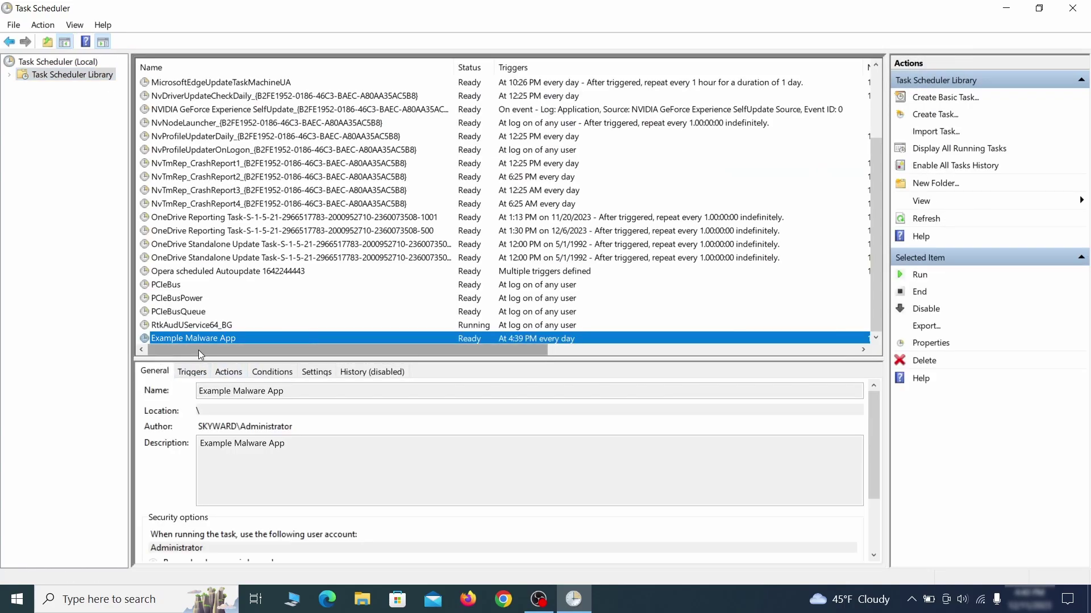
# - Review the malware task's Triggers and Actions in Properties, then delete the task
pyautogui.rightClick(314, 340)
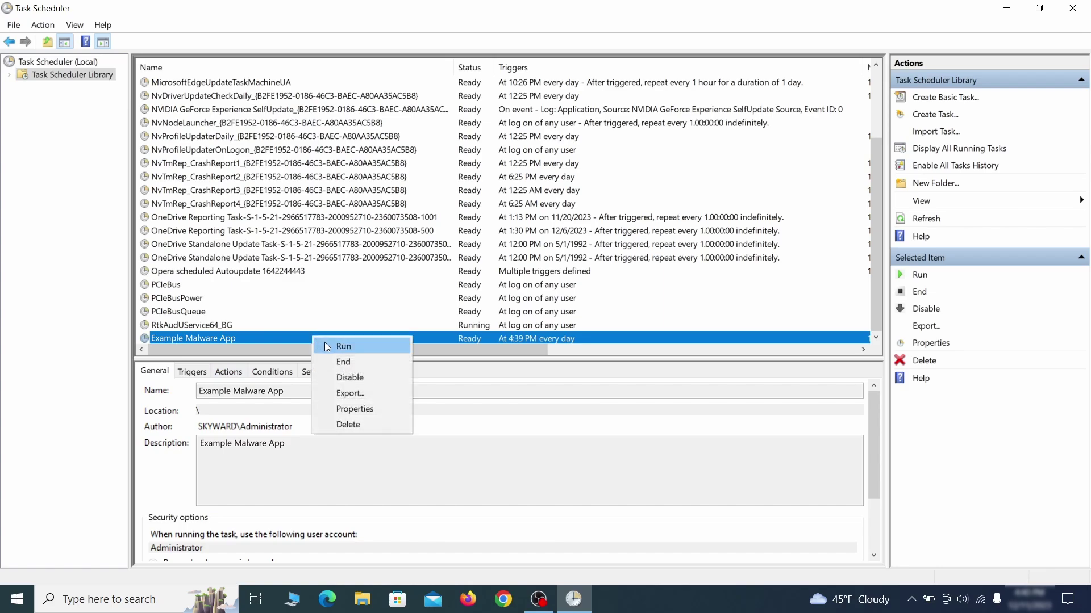
pyautogui.click(359, 411)
pyautogui.click(125, 95)
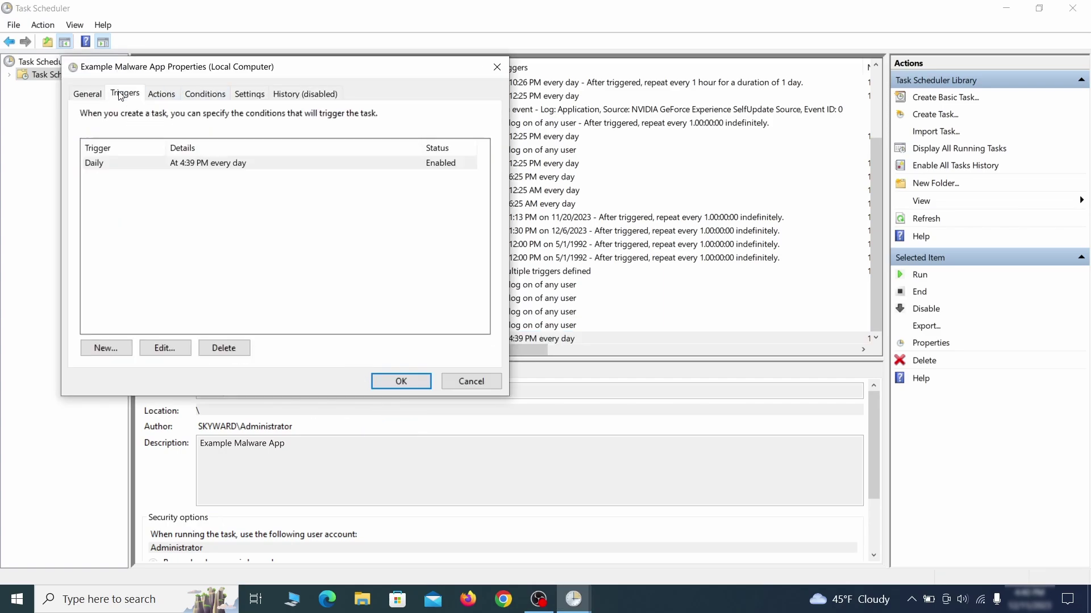
pyautogui.click(169, 95)
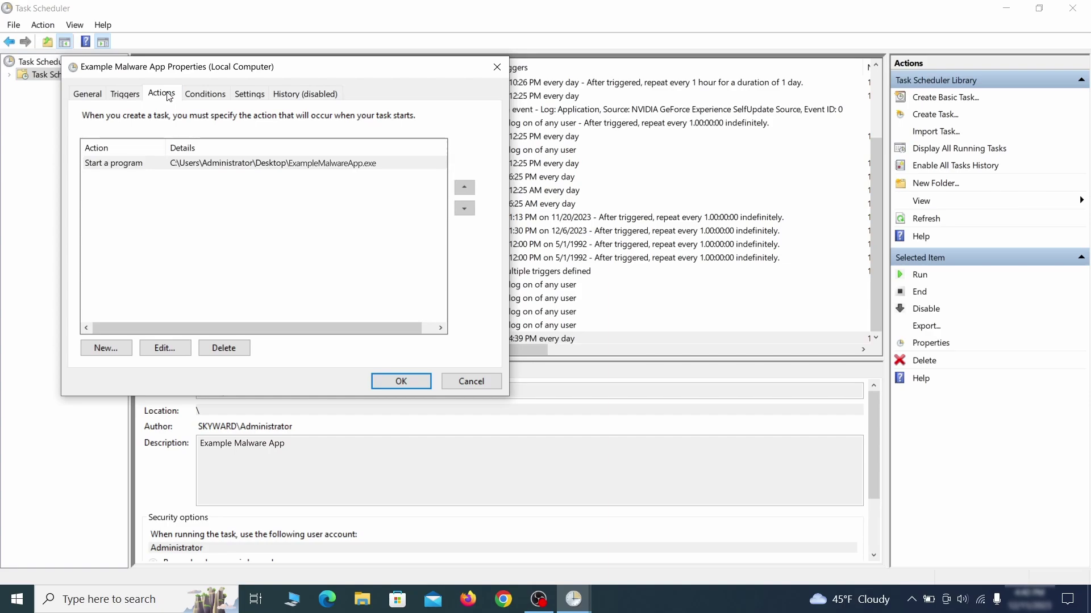
pyautogui.press('Escape')
pyautogui.rightClick(350, 338)
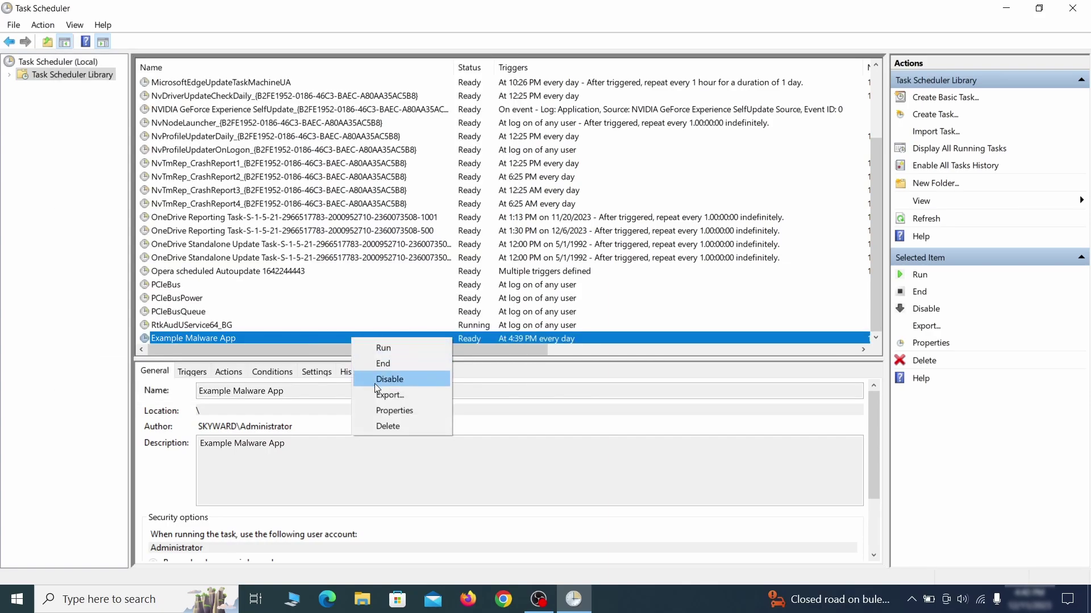
pyautogui.click(387, 426)
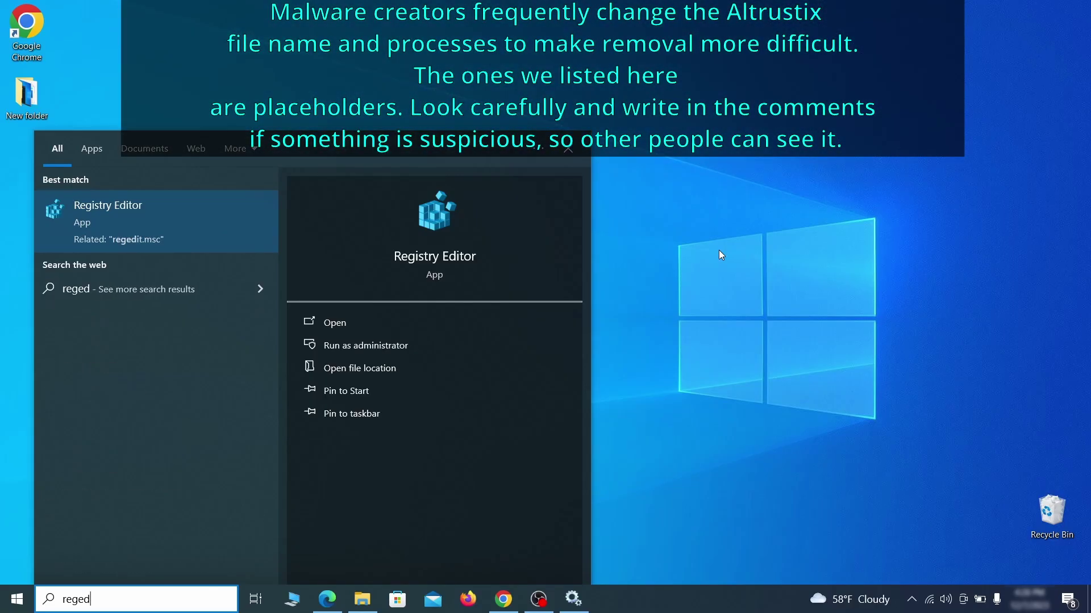
# - Run Registry Editor as administrator and export the entire registry as 'Registry Backup 1'
pyautogui.write('it')
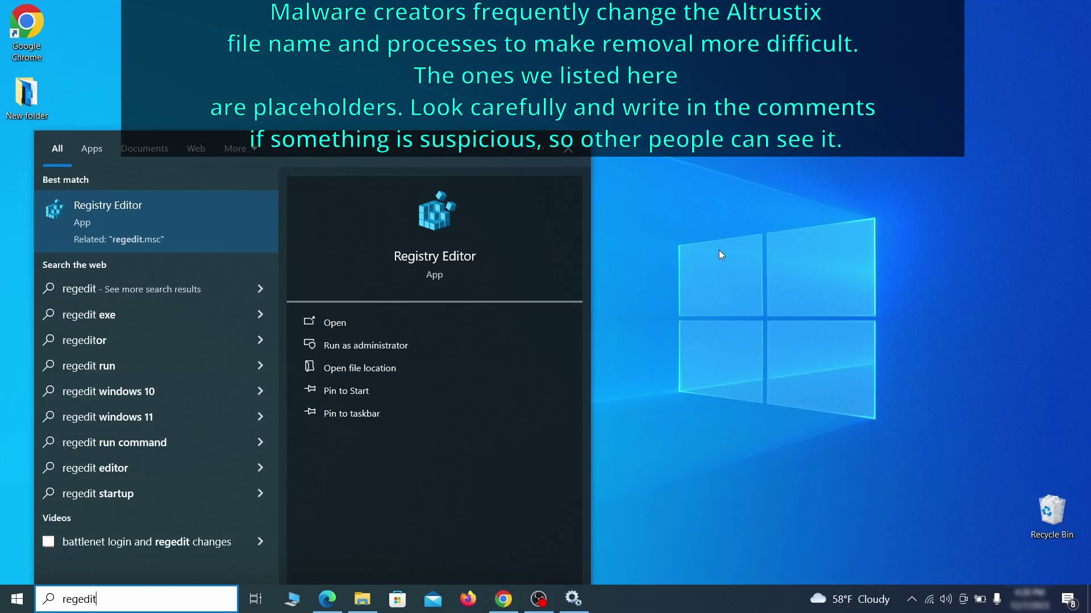
pyautogui.rightClick(203, 211)
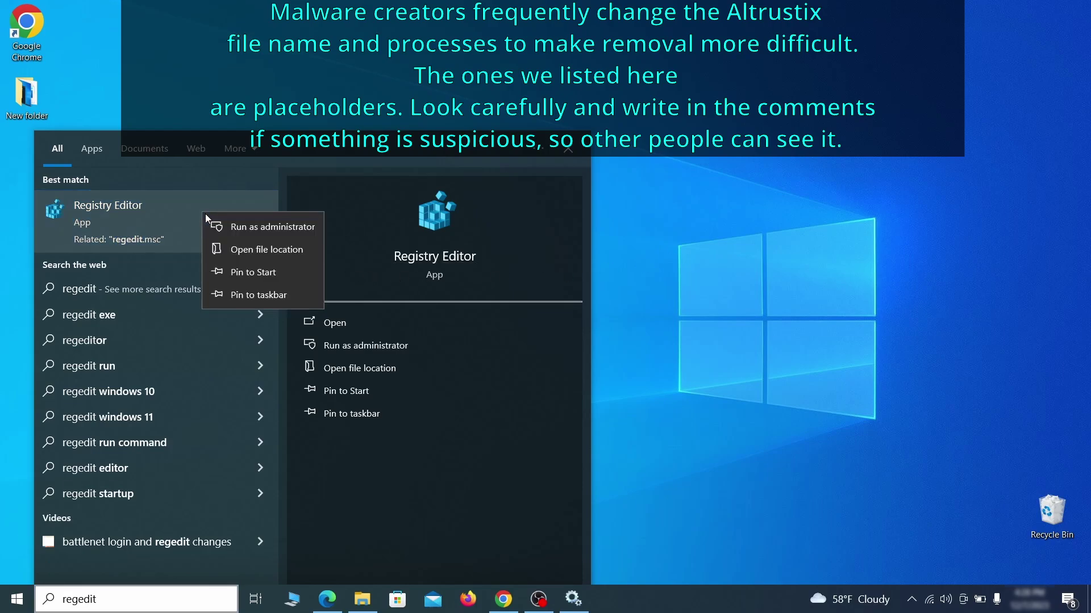
pyautogui.click(284, 225)
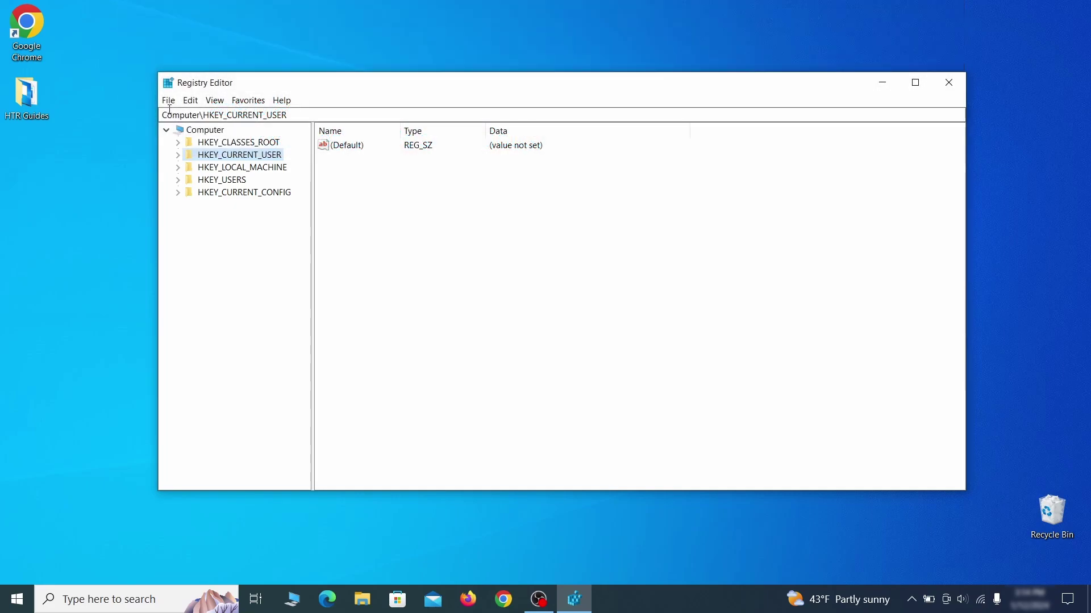
pyautogui.click(169, 100)
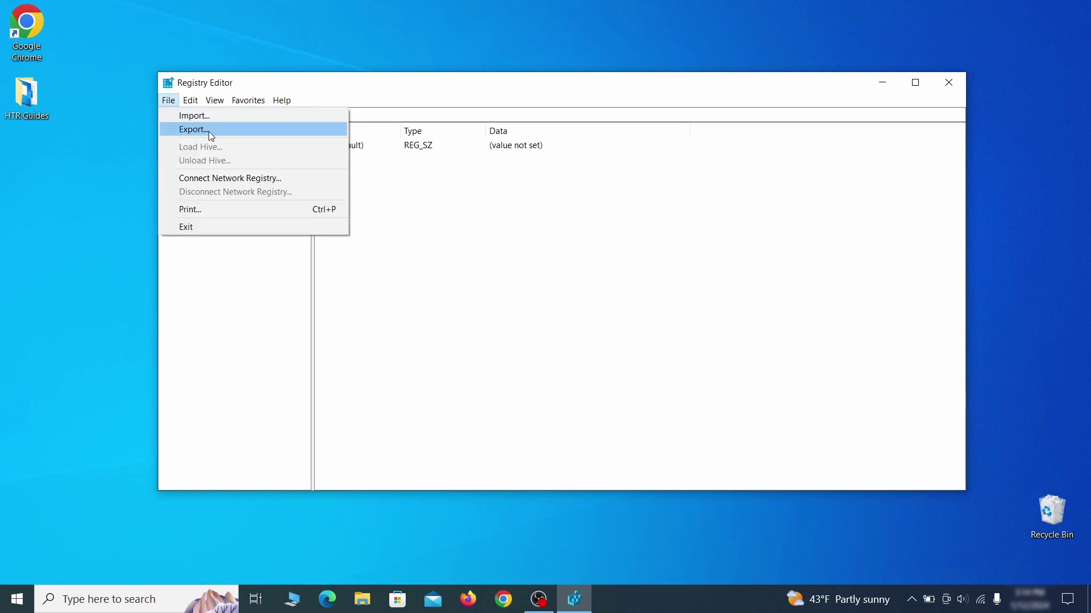
pyautogui.click(263, 130)
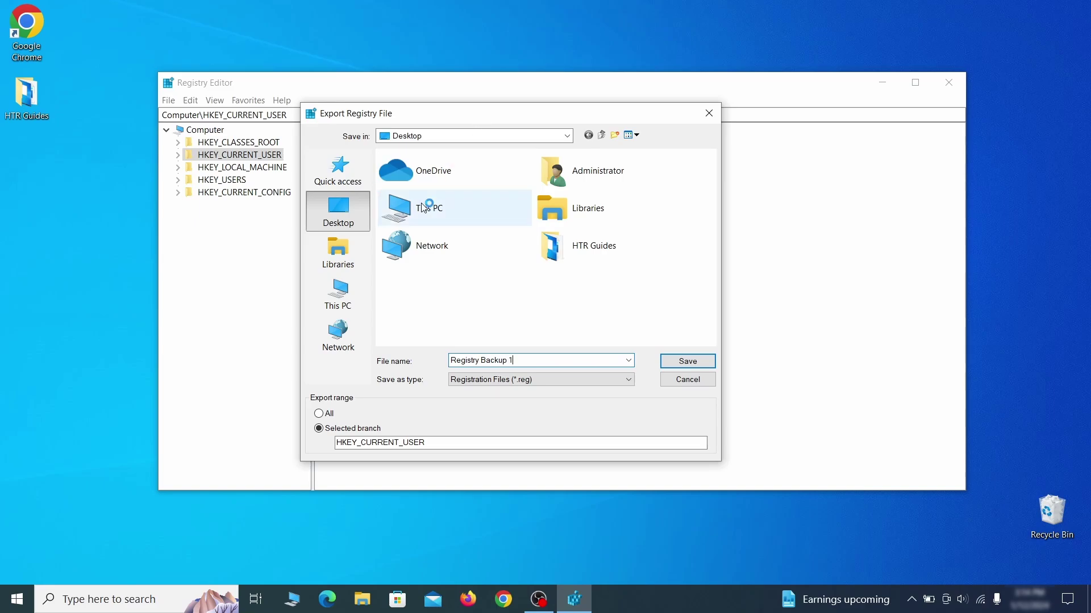
pyautogui.click(319, 413)
pyautogui.press('Return')
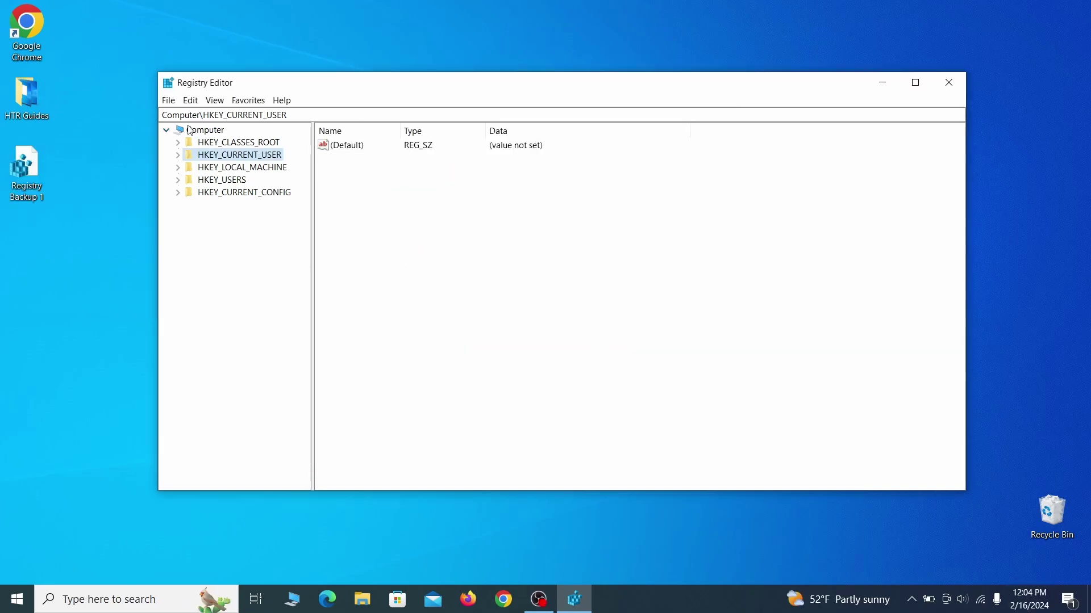
# - Import the Registry Backup 1 file back into the registry
pyautogui.click(168, 101)
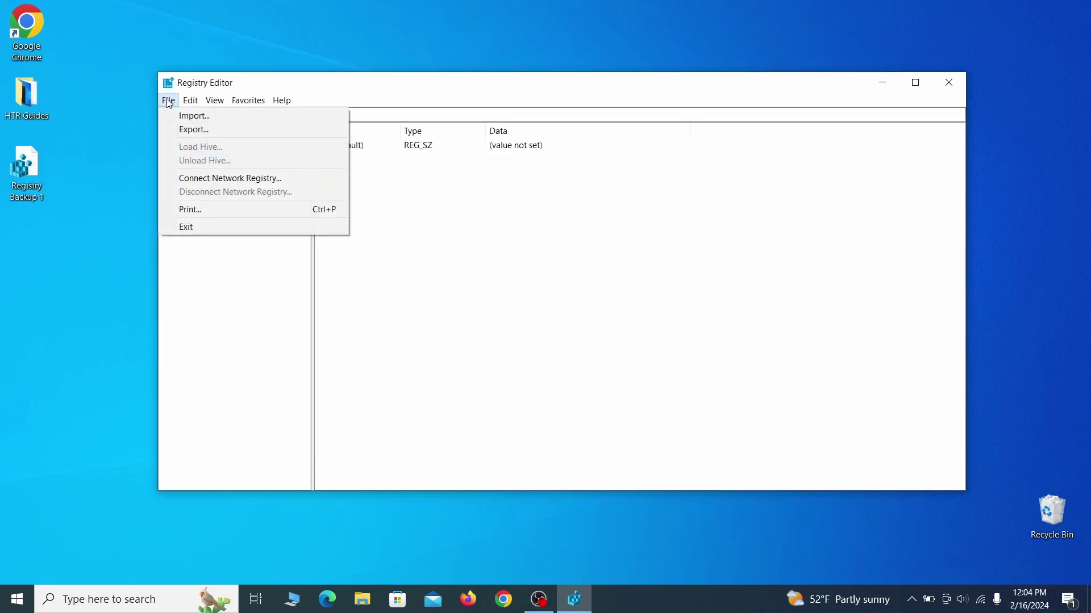
pyautogui.click(239, 123)
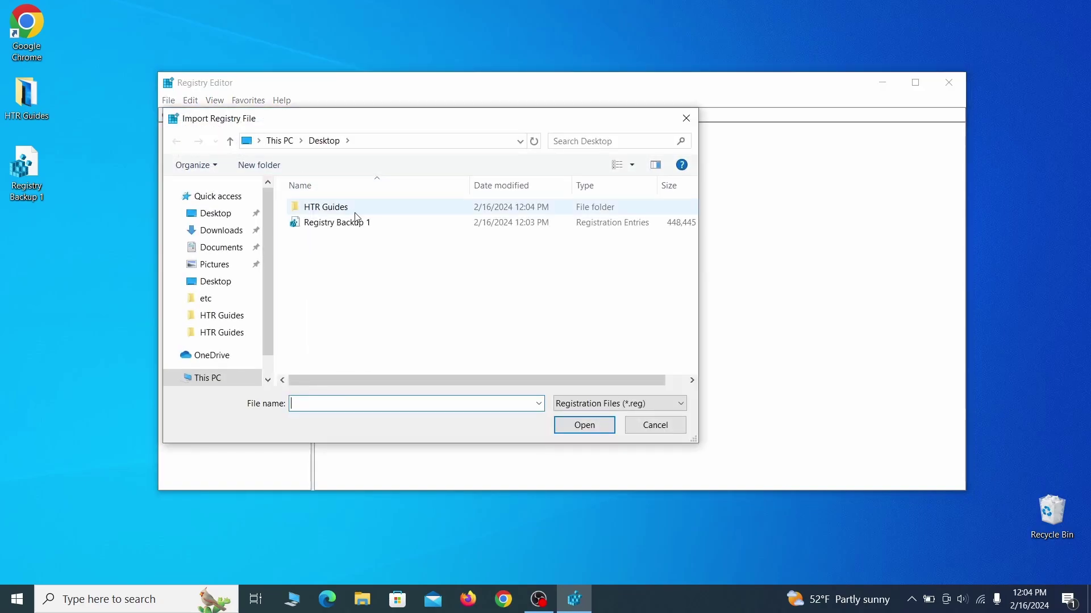
pyautogui.click(379, 229)
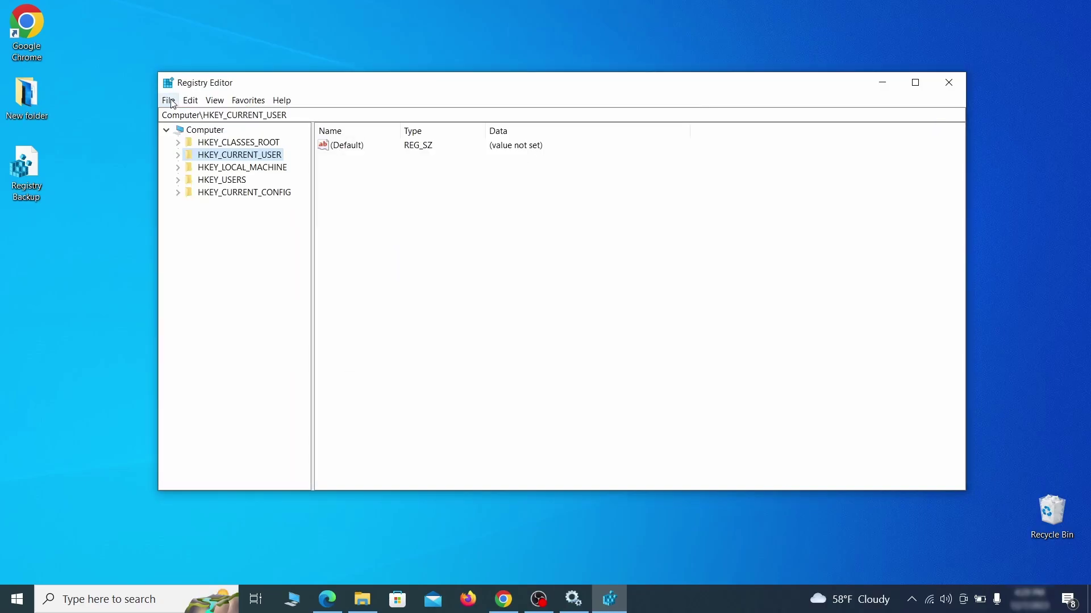
# - Search the registry for 'Example Malw' and bring up actions for the found Reopen key
pyautogui.click(172, 104)
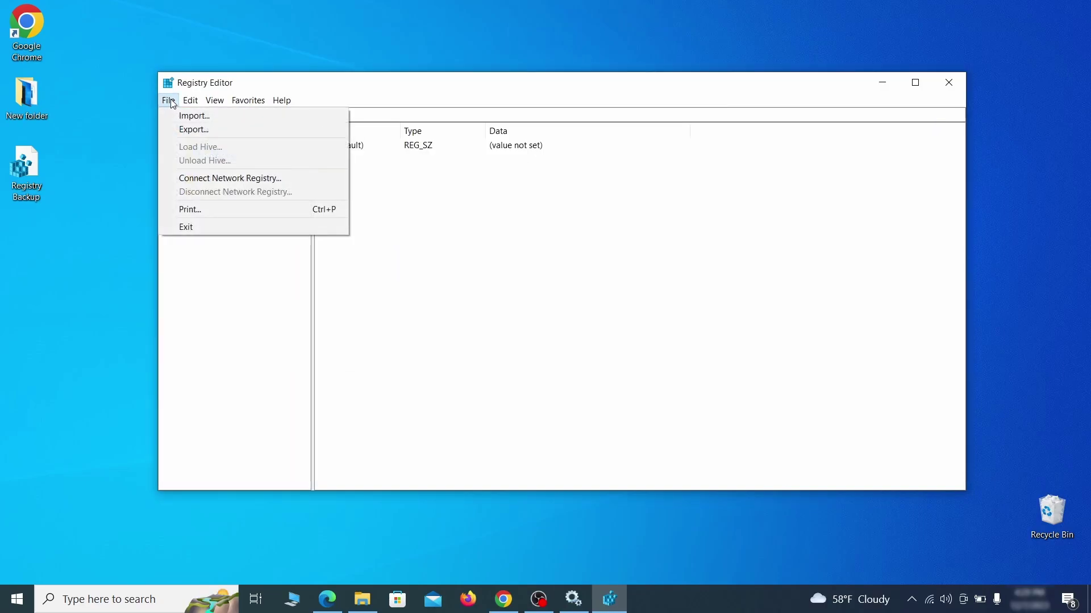
pyautogui.moveTo(193, 103)
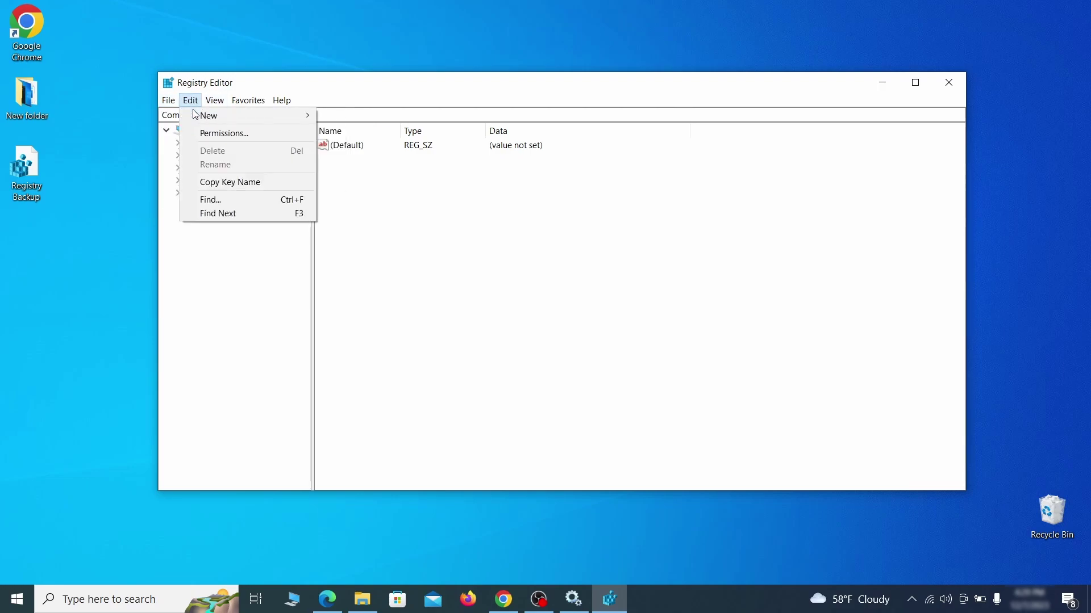
pyautogui.click(237, 203)
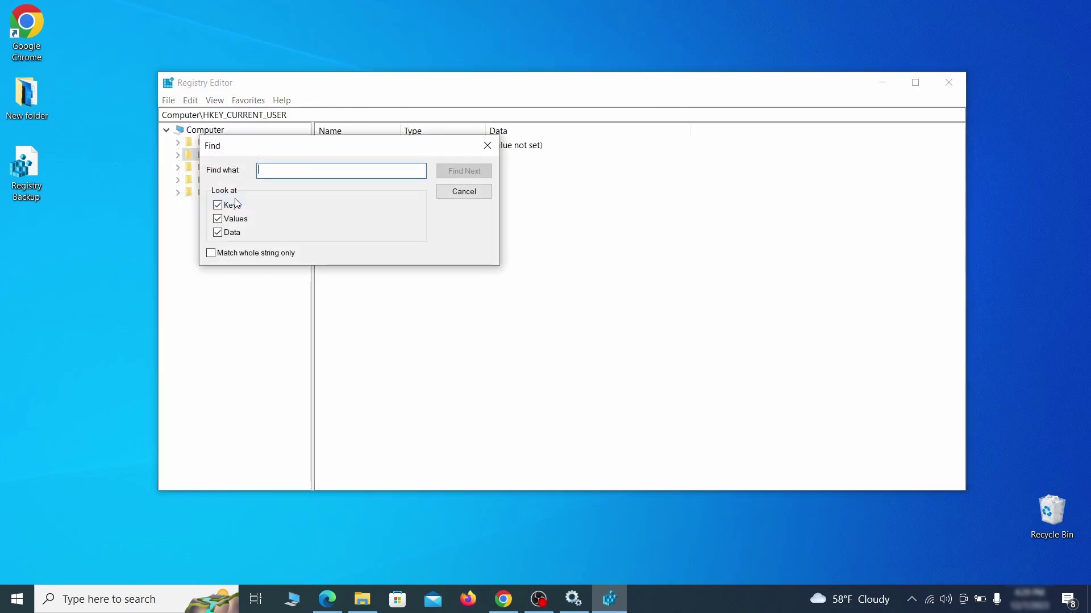
pyautogui.write('Example Malware App')
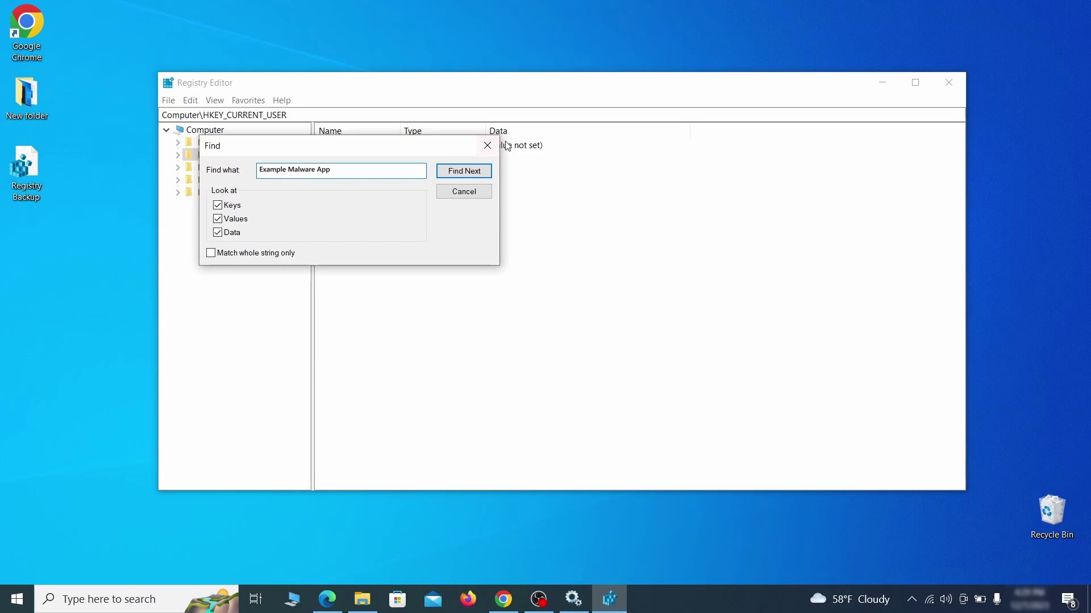
pyautogui.click(472, 171)
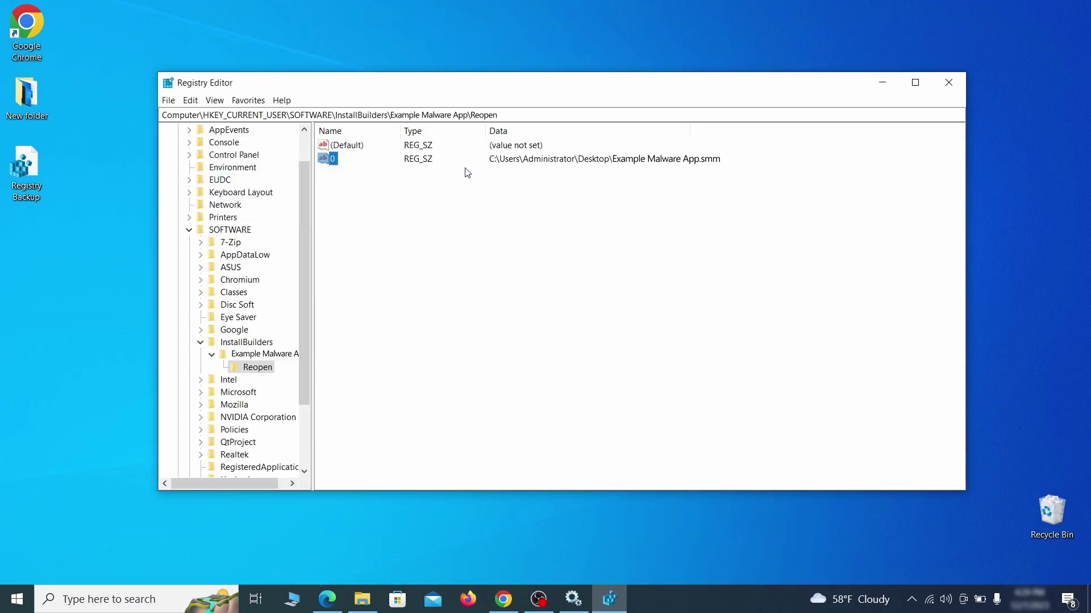
pyautogui.click(265, 370)
pyautogui.rightClick(265, 372)
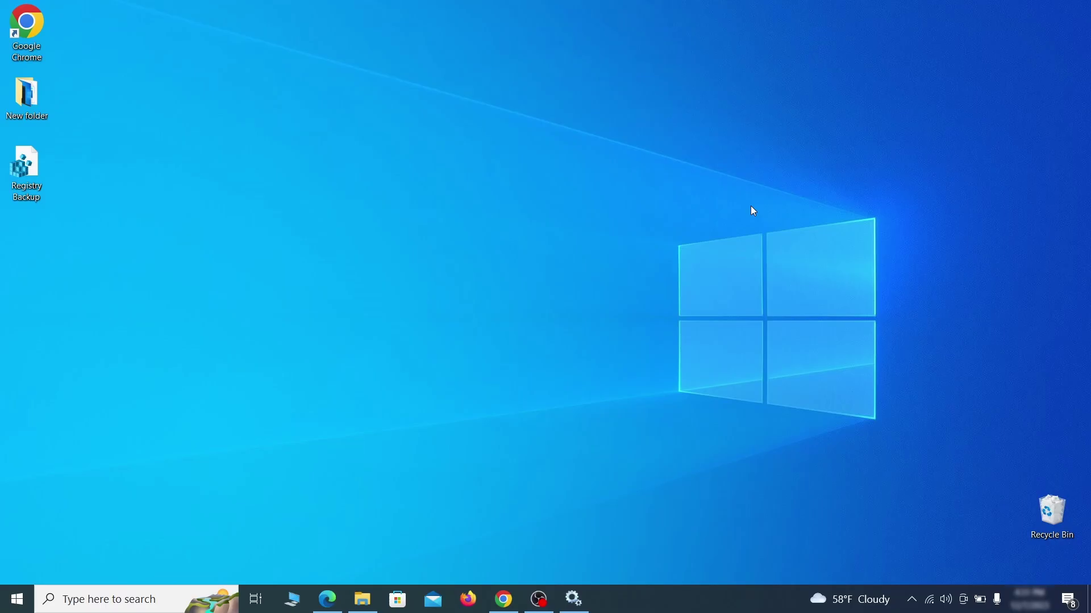
# - Launch MRT from the Run box and start a full system scan
pyautogui.press('super+r')
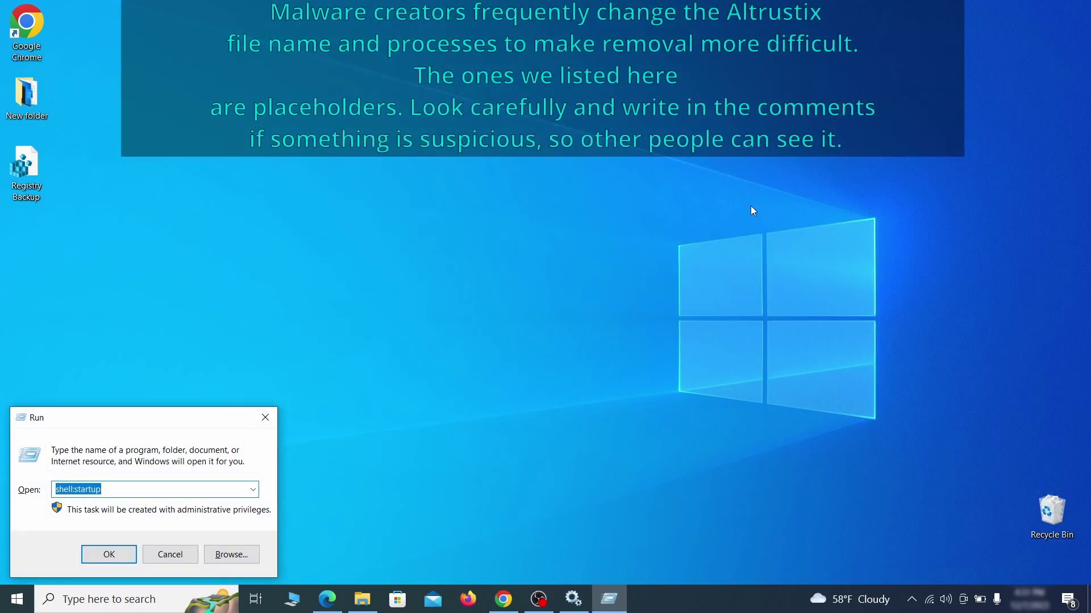
pyautogui.press('BackSpace')
pyautogui.write('M')
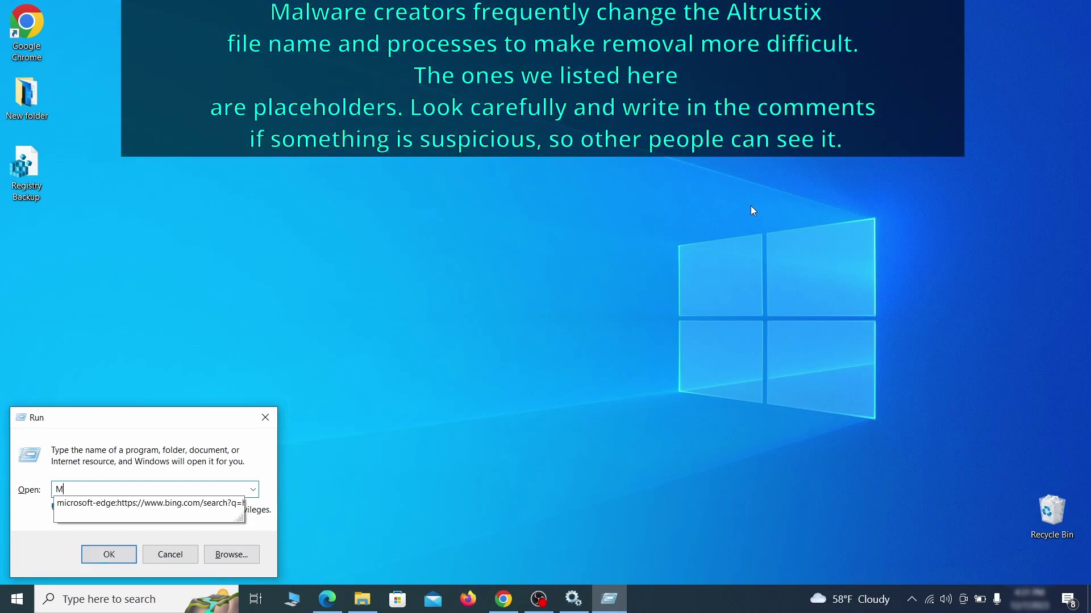
pyautogui.write('RT')
pyautogui.press('Return')
pyautogui.click(679, 400)
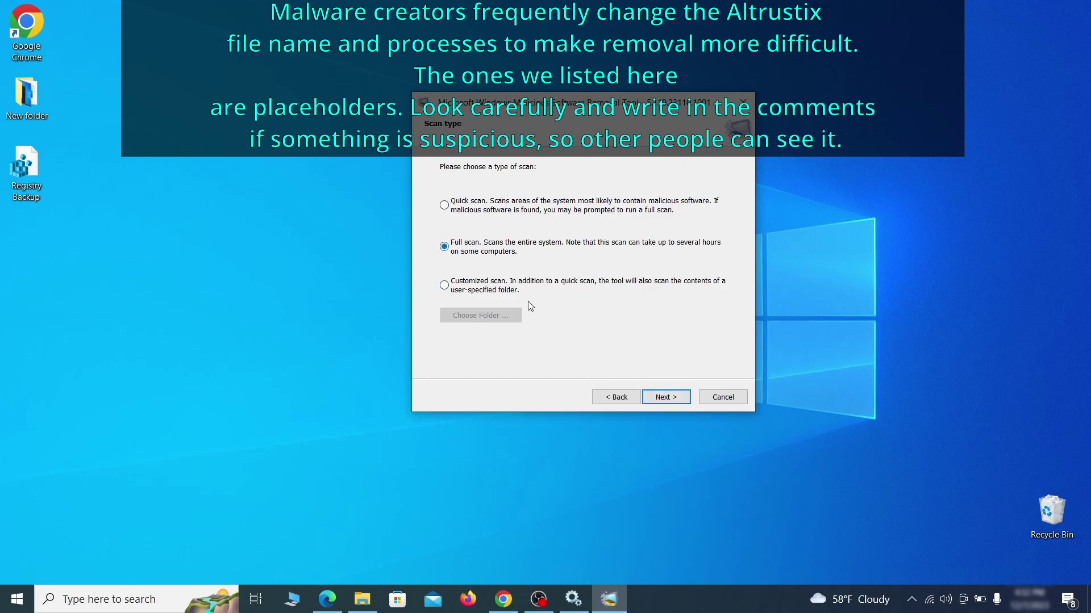
pyautogui.click(679, 401)
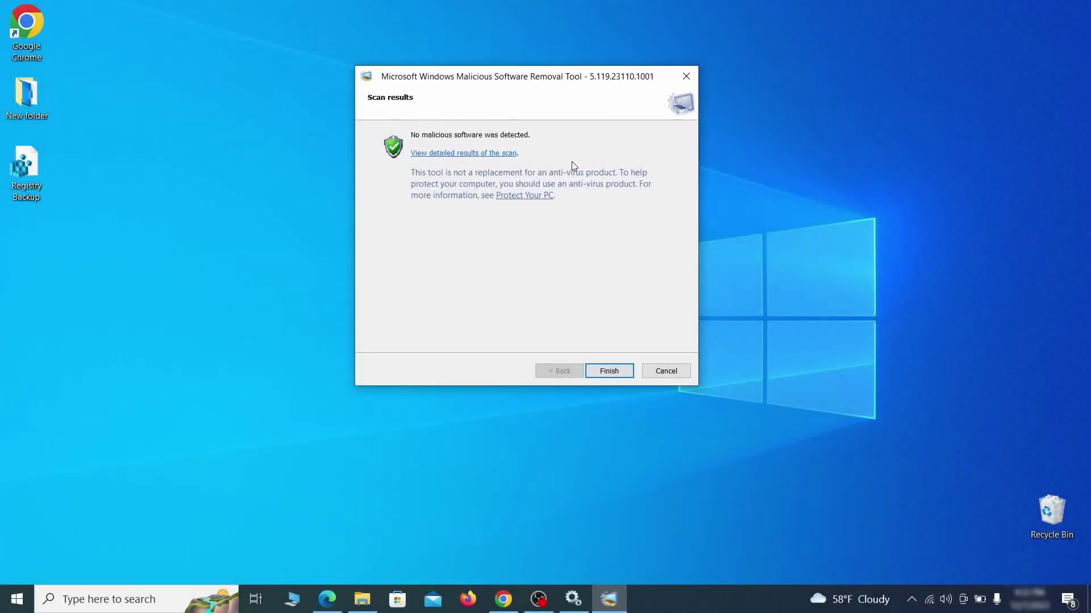
# - Close the scan results, then disable and remove Chrome's Add to Zola Button extension
pyautogui.click(610, 372)
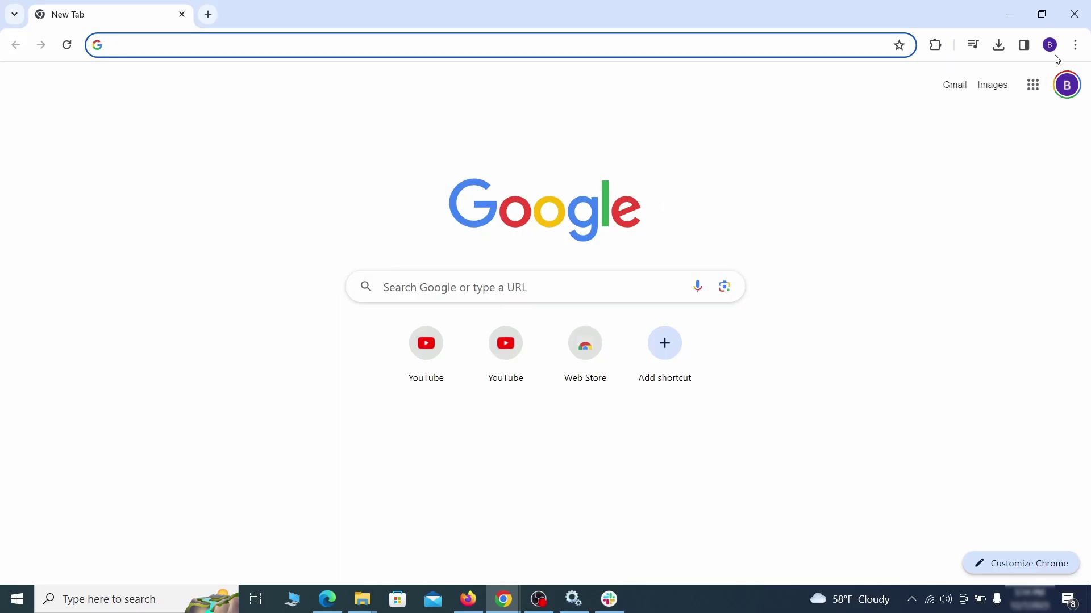
pyautogui.click(1076, 45)
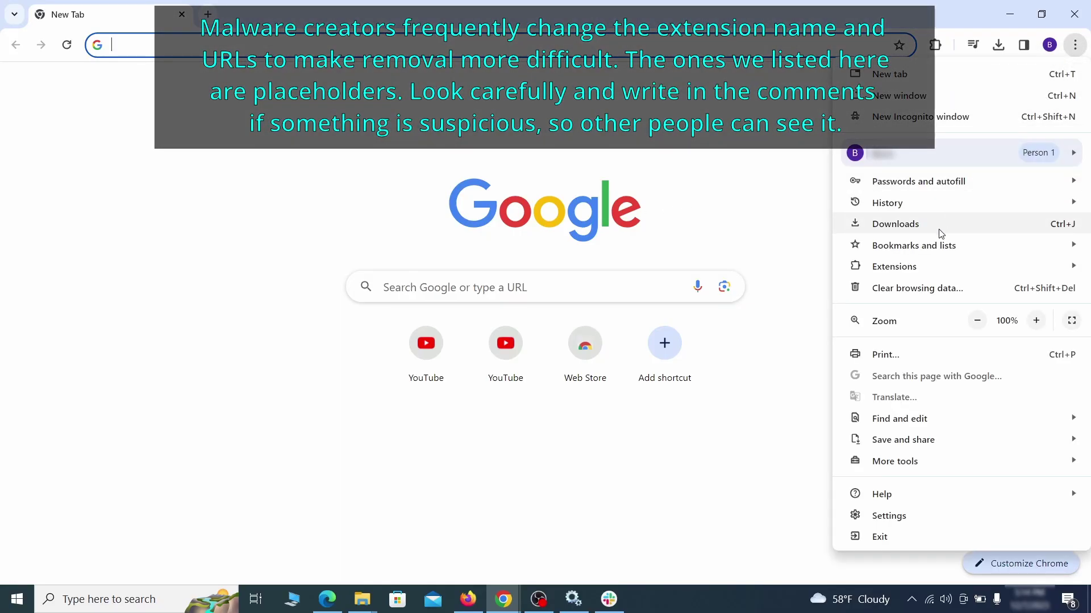
pyautogui.moveTo(921, 268)
pyautogui.click(798, 271)
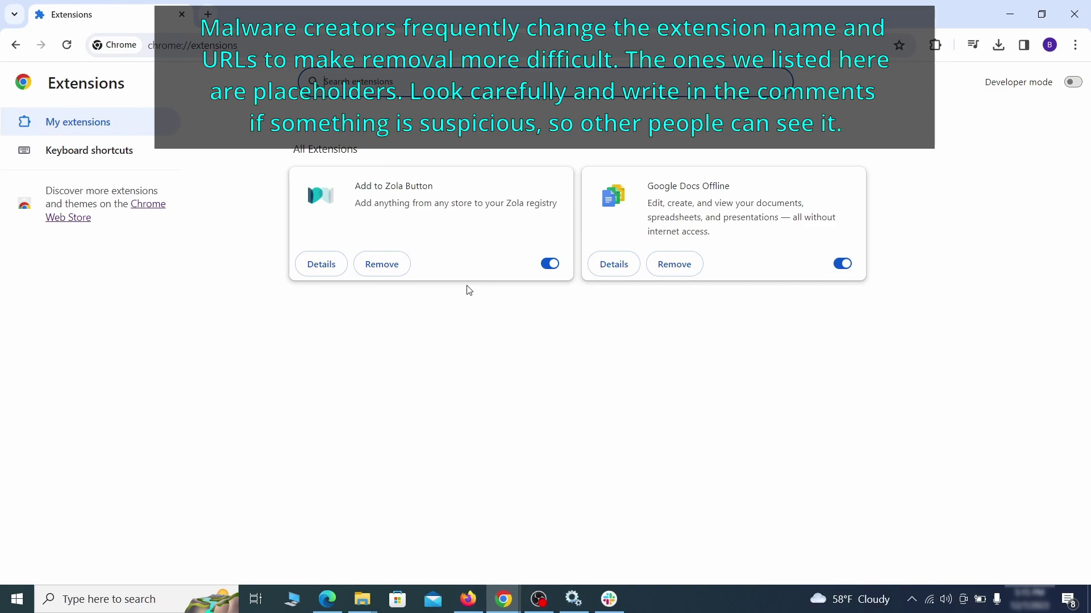
pyautogui.click(542, 267)
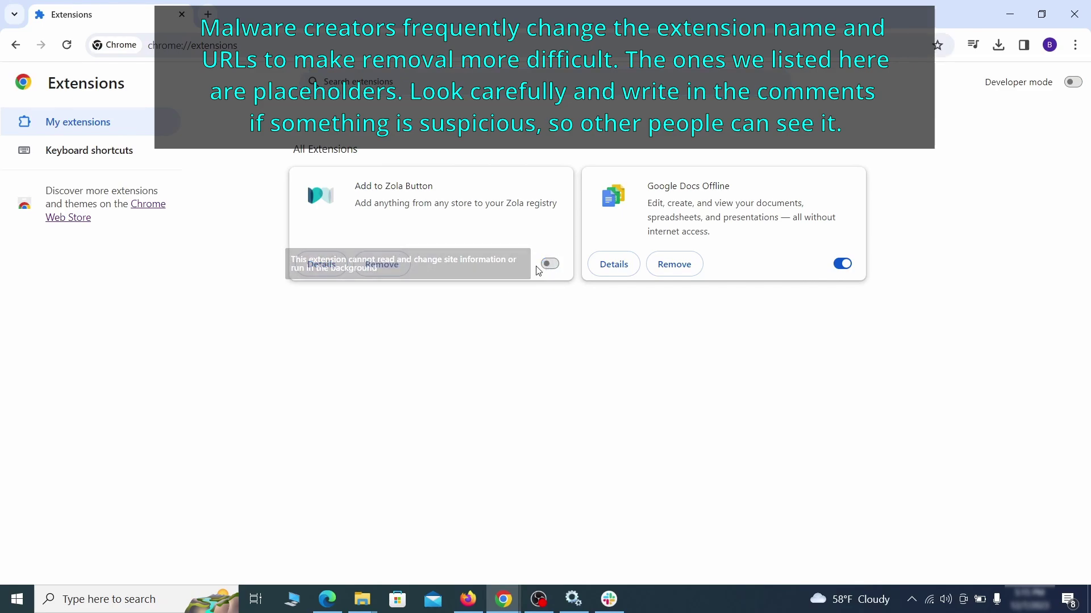
pyautogui.click(397, 272)
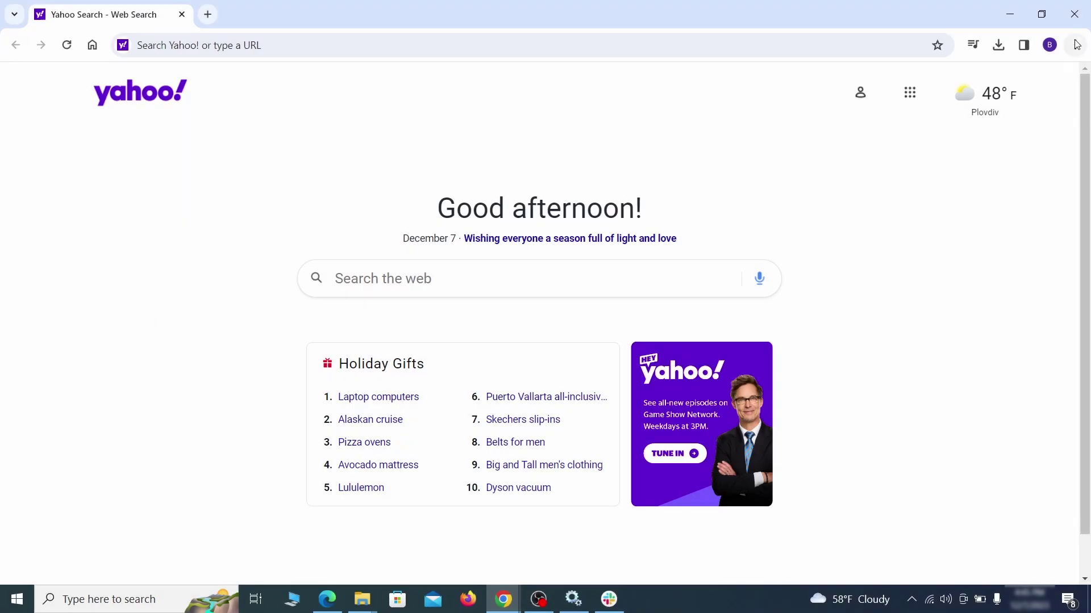
# - Clear Chrome's advanced browsing data, including autofill form data, site settings and hosted app data
pyautogui.click(1076, 45)
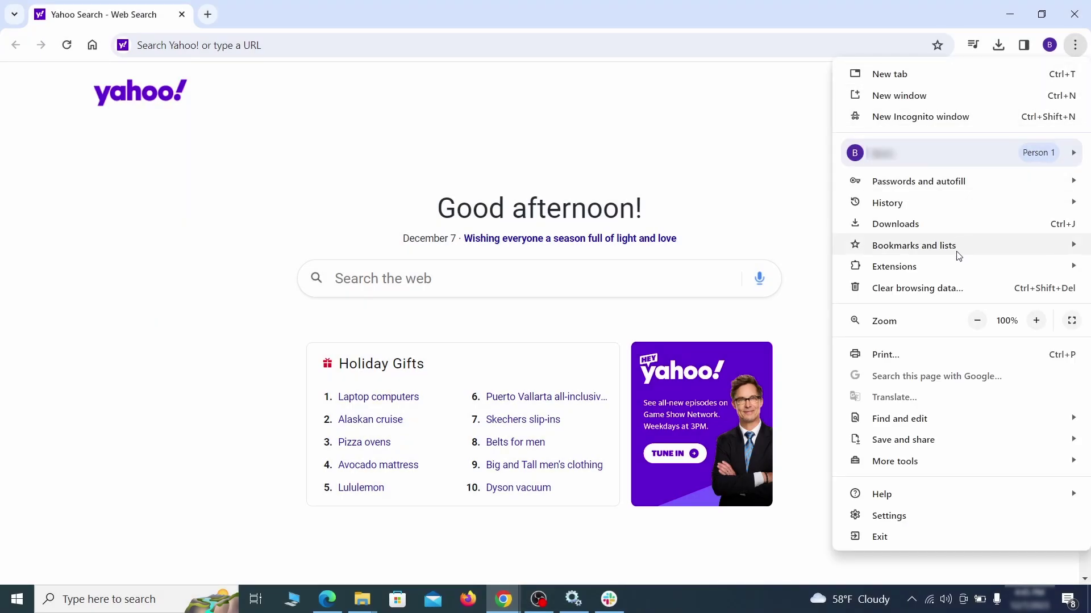
pyautogui.click(896, 514)
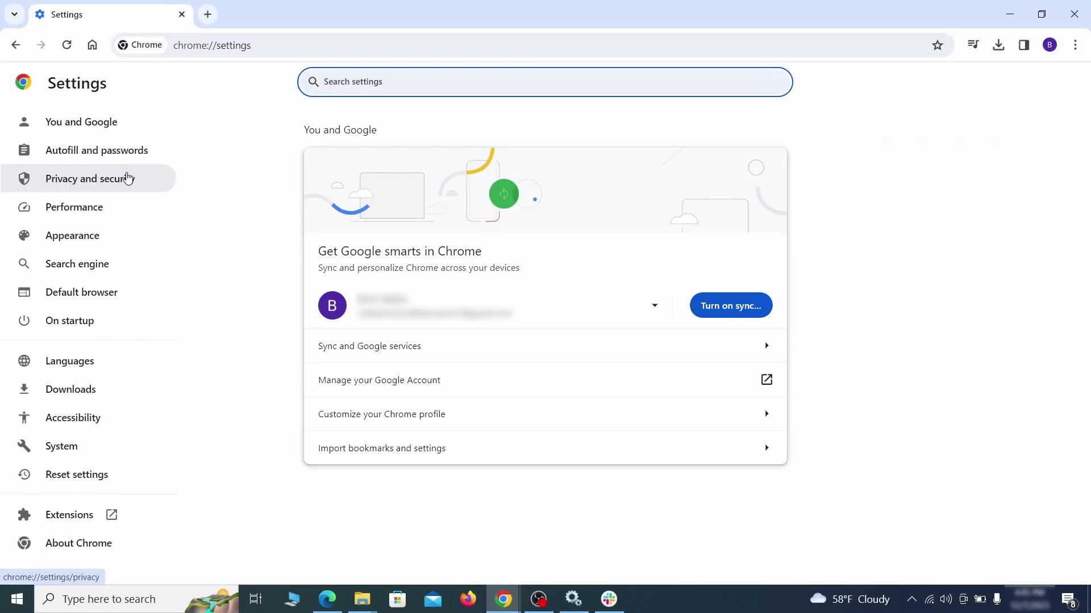
pyautogui.click(129, 178)
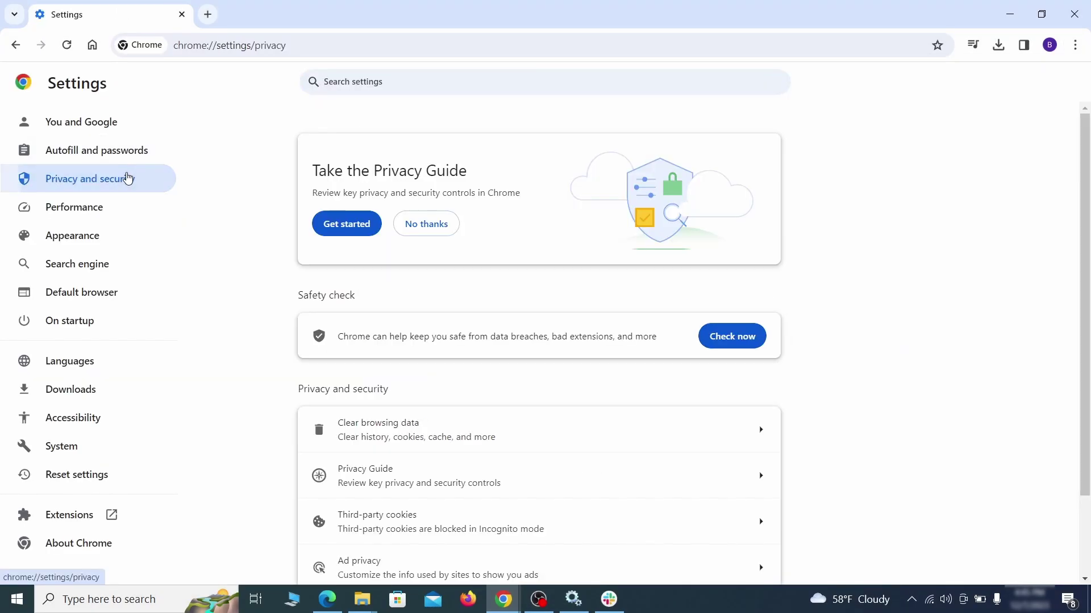
pyautogui.scroll(-1, 867, 372)
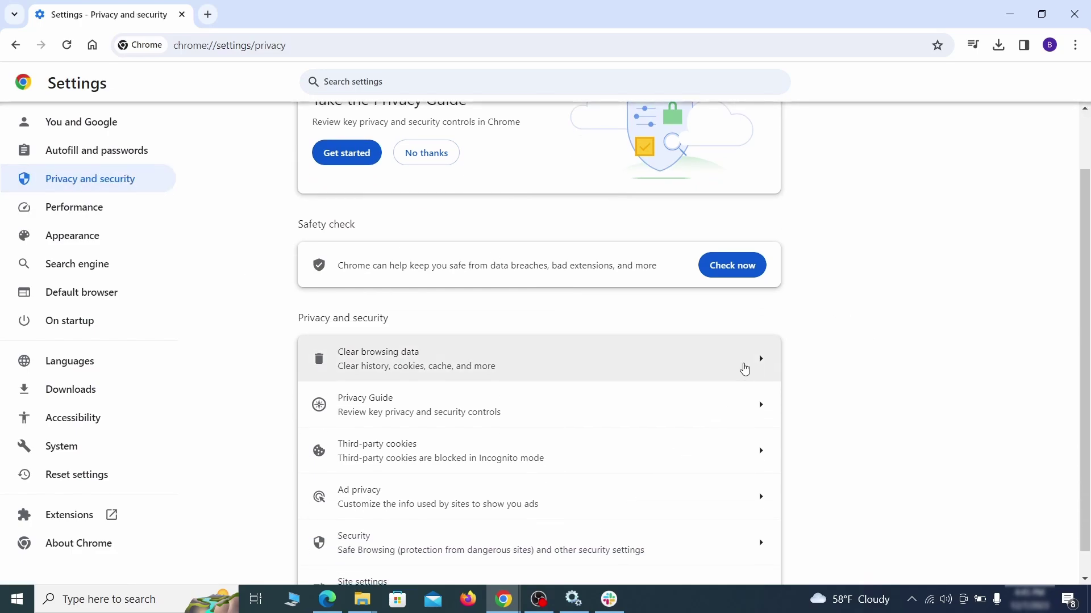
pyautogui.click(710, 368)
pyautogui.click(500, 205)
pyautogui.click(608, 205)
pyautogui.scroll(-2, 550, 324)
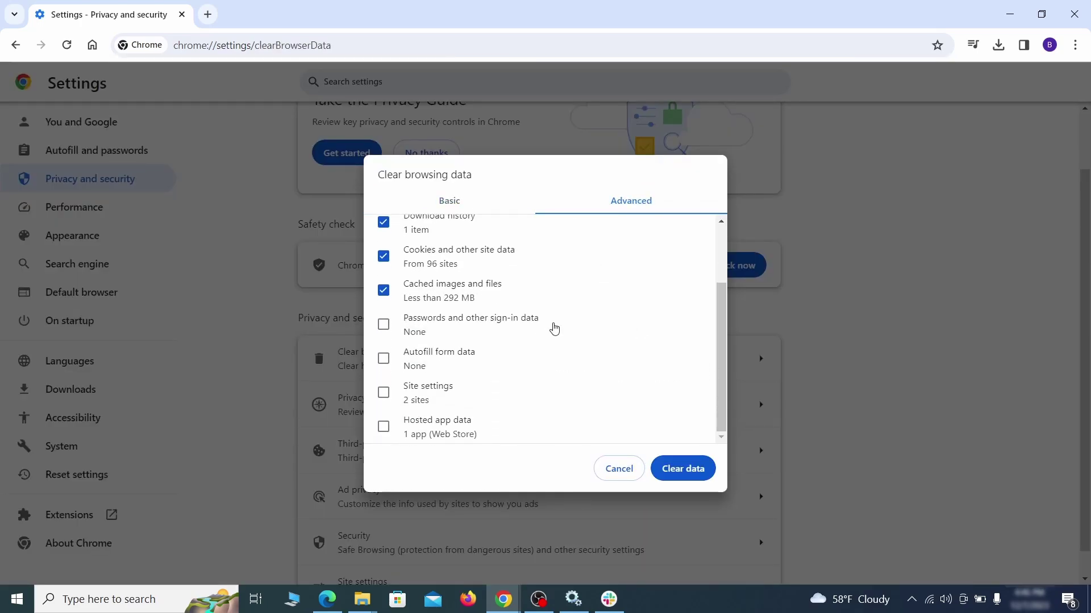
pyautogui.click(383, 358)
pyautogui.click(384, 392)
pyautogui.click(383, 427)
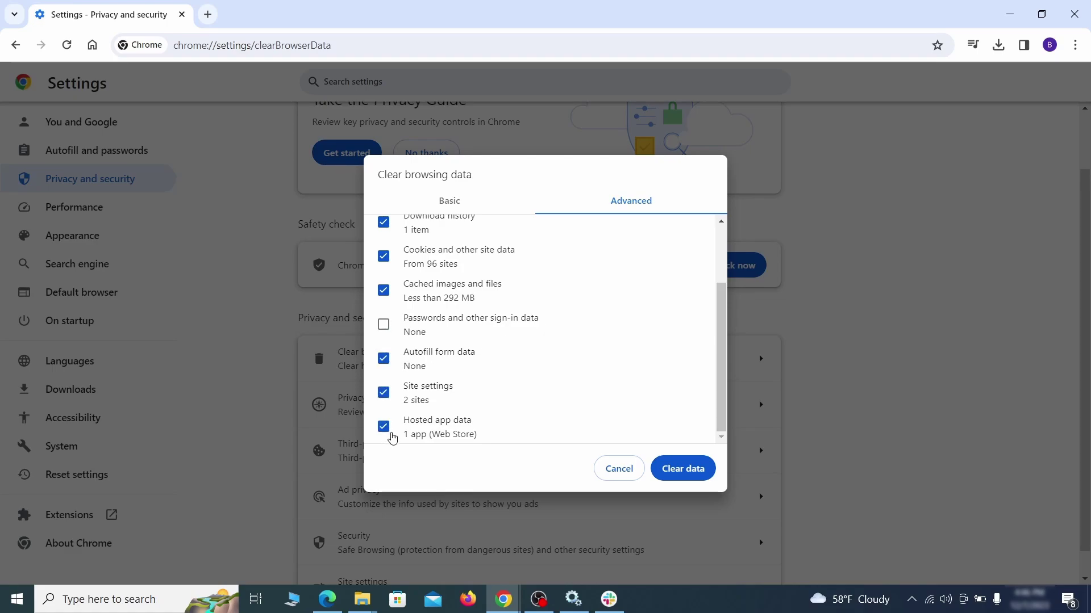
pyautogui.click(683, 469)
# - Review the Location and Camera permissions in Chrome's site settings
pyautogui.scroll(-1, 818, 373)
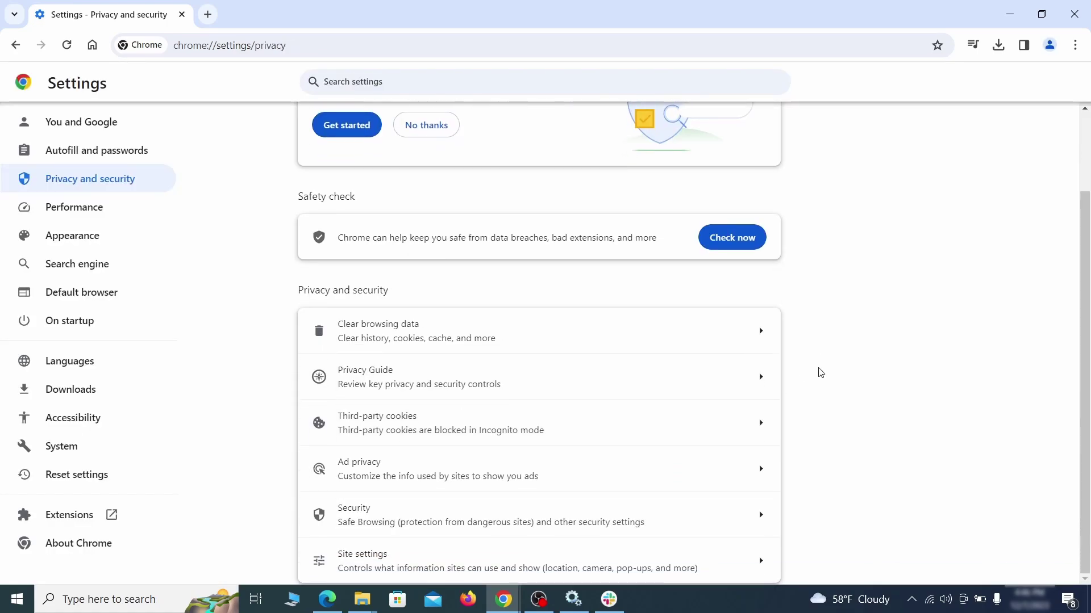
pyautogui.click(530, 555)
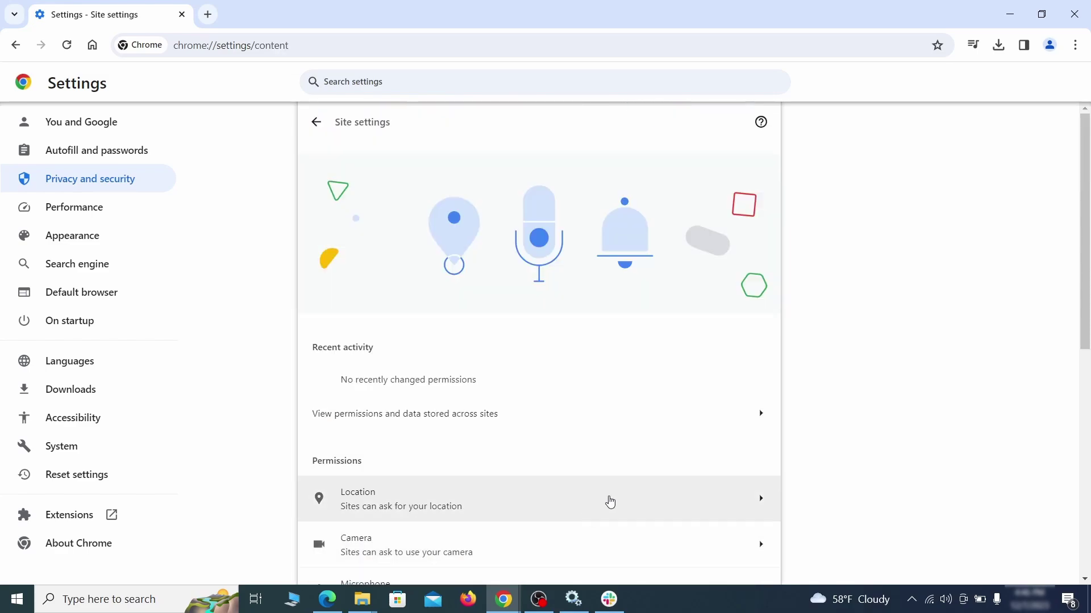
pyautogui.scroll(-4, 782, 347)
pyautogui.scroll(-1, 760, 263)
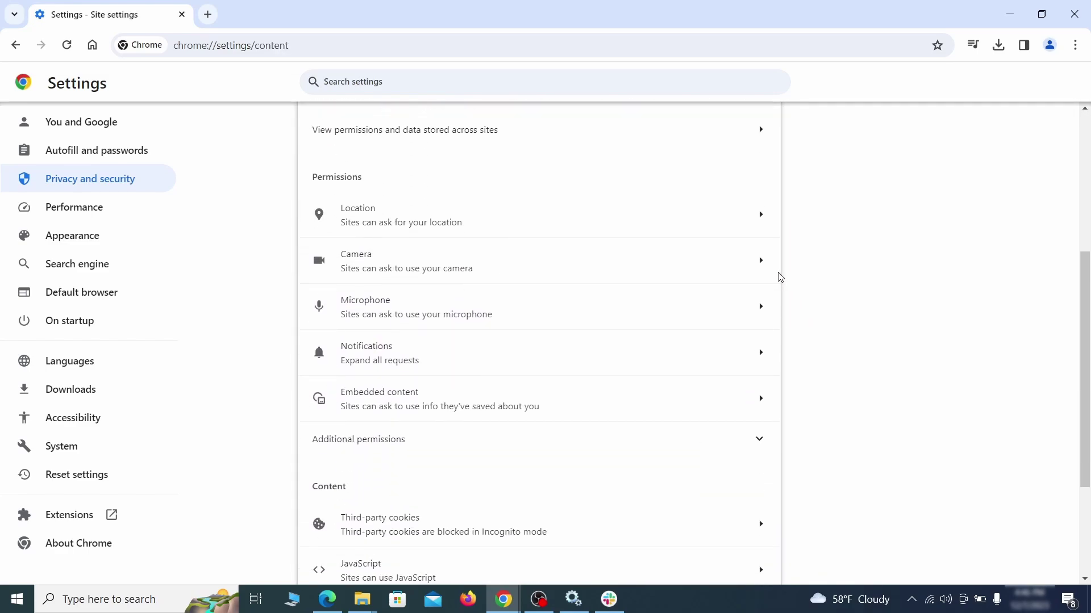
pyautogui.click(551, 222)
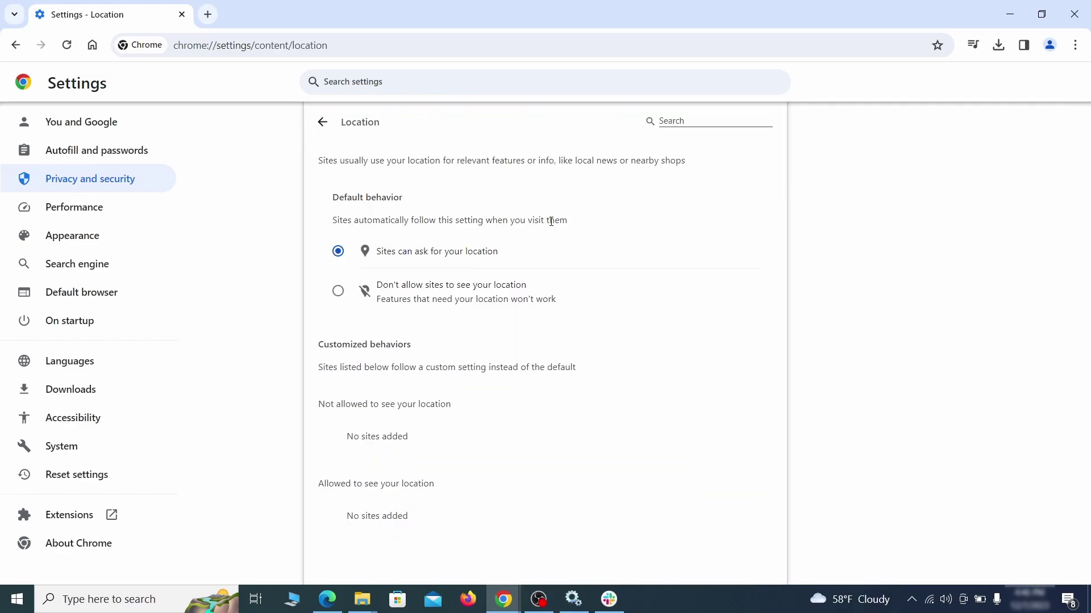
pyautogui.click(15, 45)
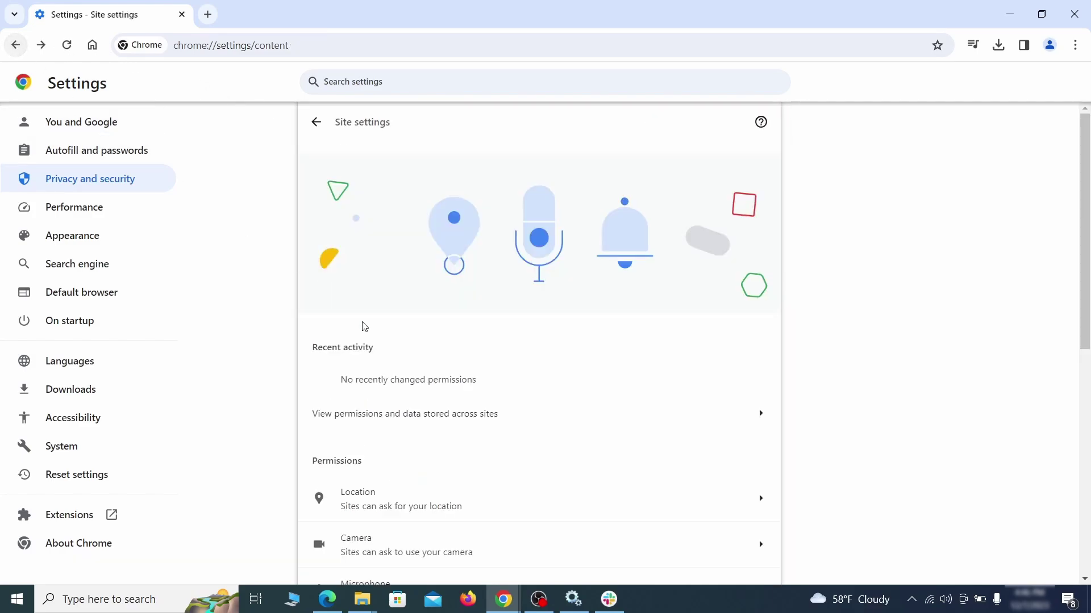
pyautogui.click(433, 268)
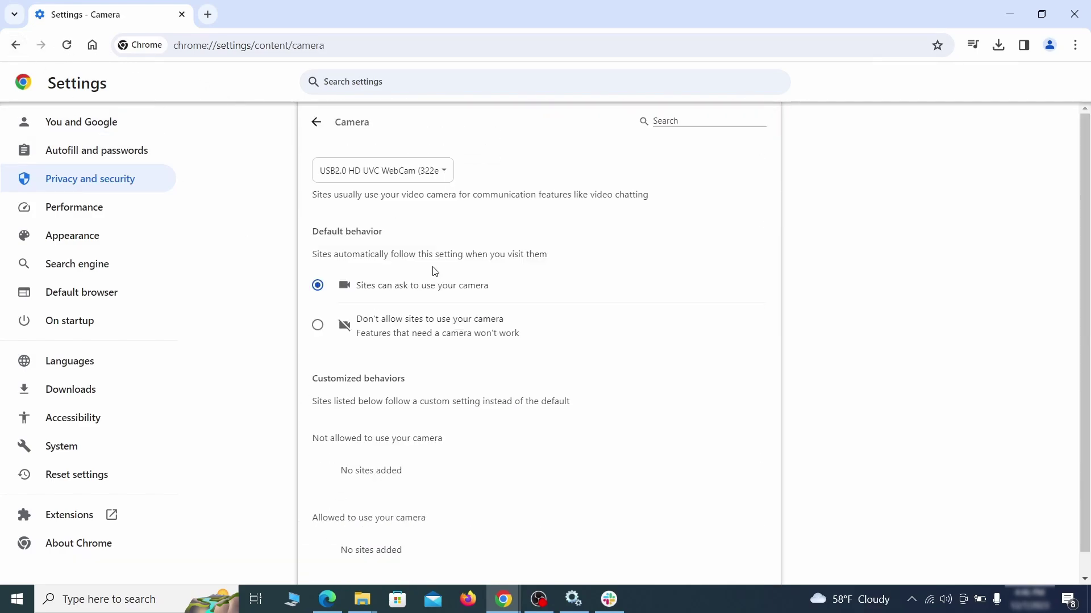
pyautogui.scroll(-1, 280, 370)
pyautogui.hotkey('alt', 'Left')
# - Remove ExampleRougeURL.com's notification permission and its third-party cookie exception
pyautogui.click(598, 406)
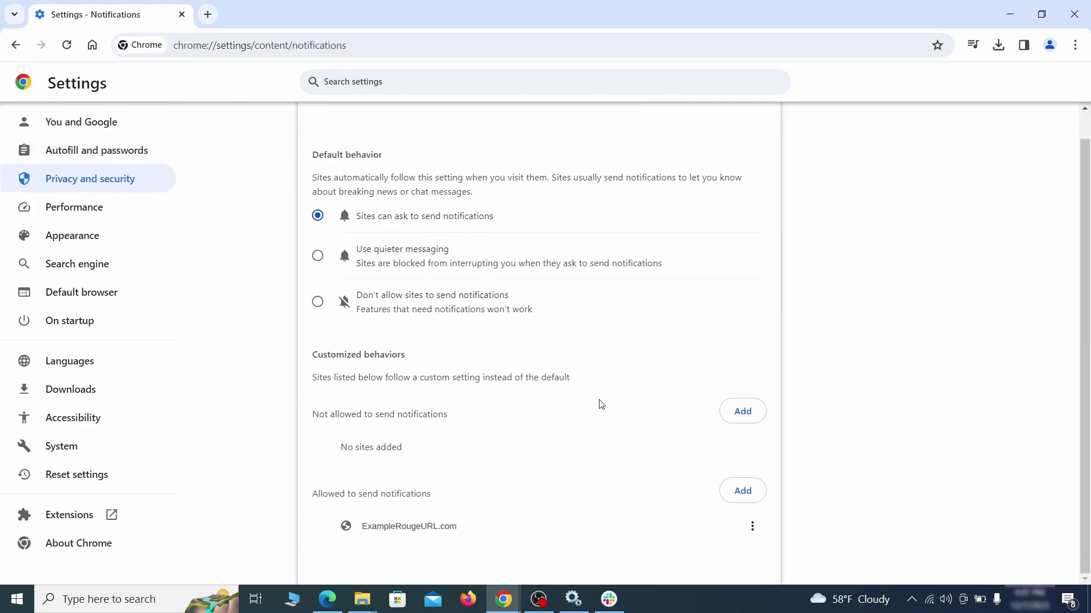
pyautogui.click(752, 526)
pyautogui.click(706, 520)
pyautogui.hotkey('alt', 'Left')
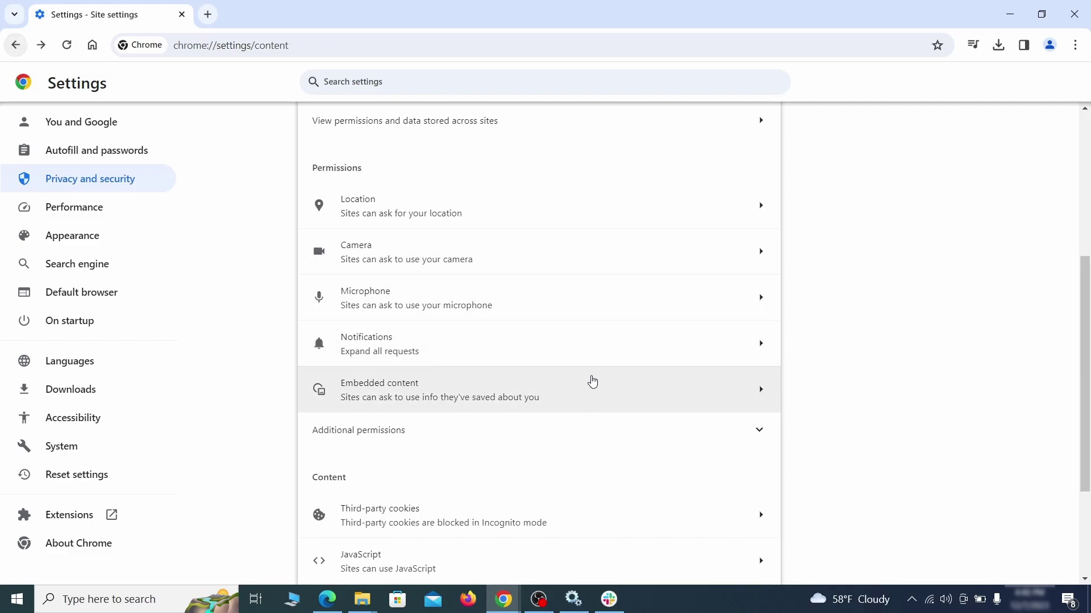
pyautogui.scroll(-2, 589, 380)
pyautogui.click(588, 379)
pyautogui.scroll(-5, 601, 421)
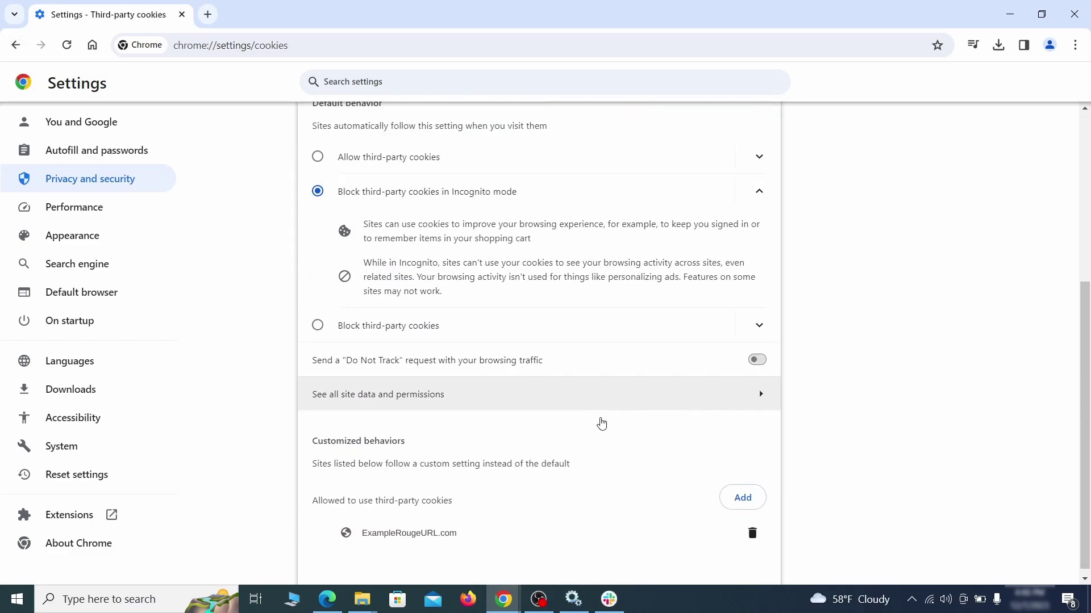
pyautogui.click(757, 540)
pyautogui.hotkey('alt', 'Left')
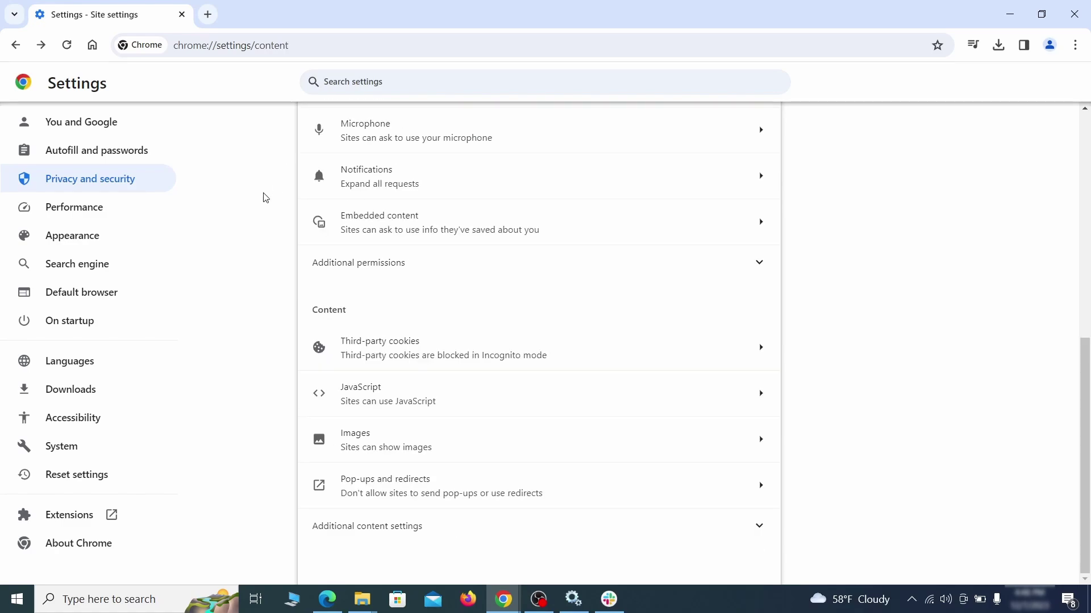
# - Delete the rogue ExampleRougeURL.com home page address in Appearance settings
pyautogui.click(149, 239)
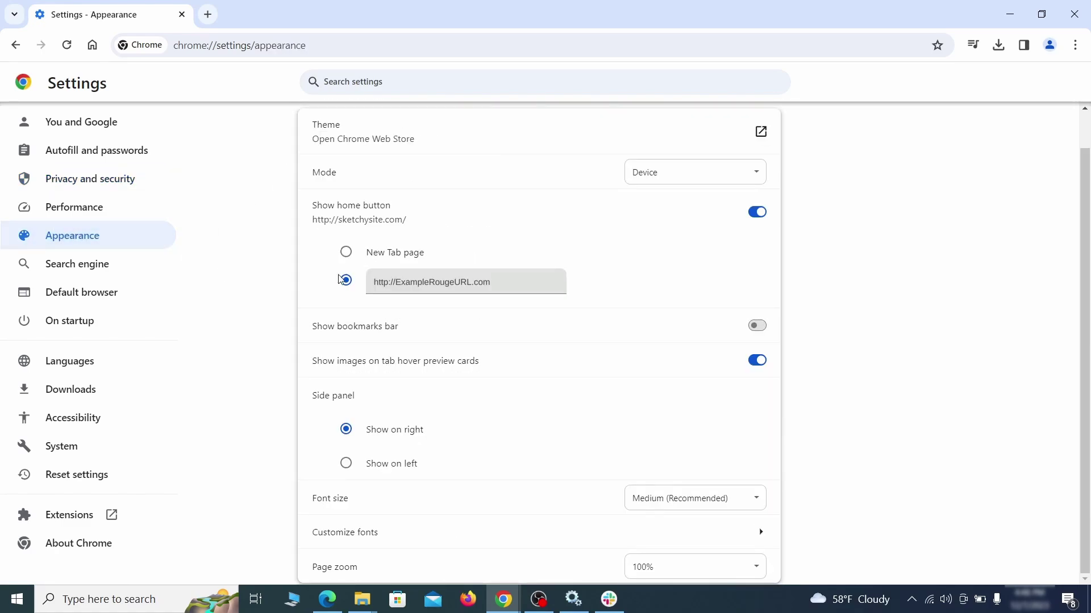
pyautogui.moveTo(484, 295); pyautogui.dragTo(362, 283)
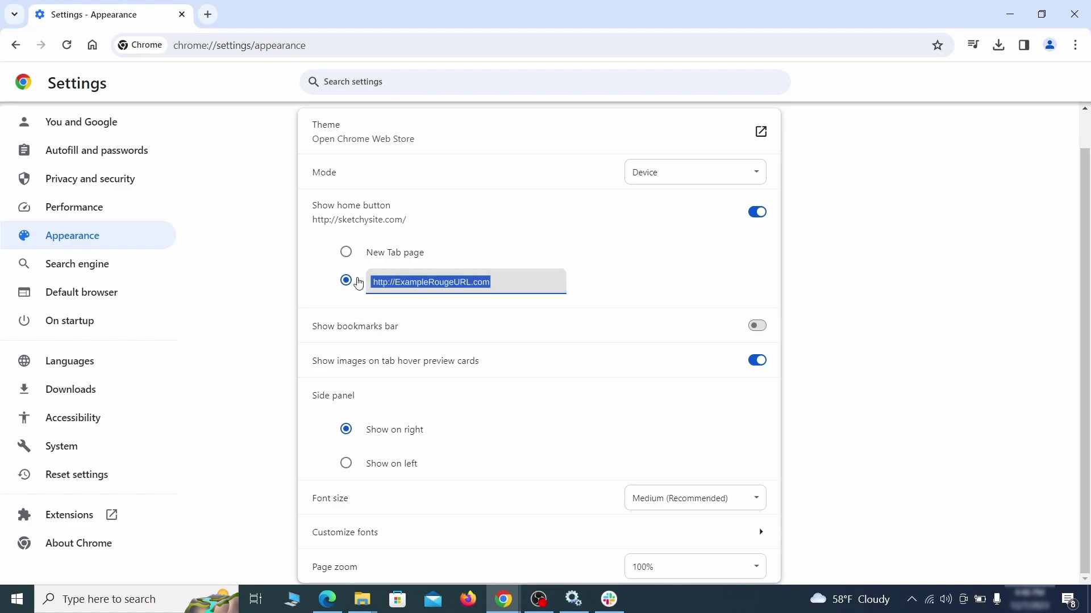
pyautogui.press('BackSpace')
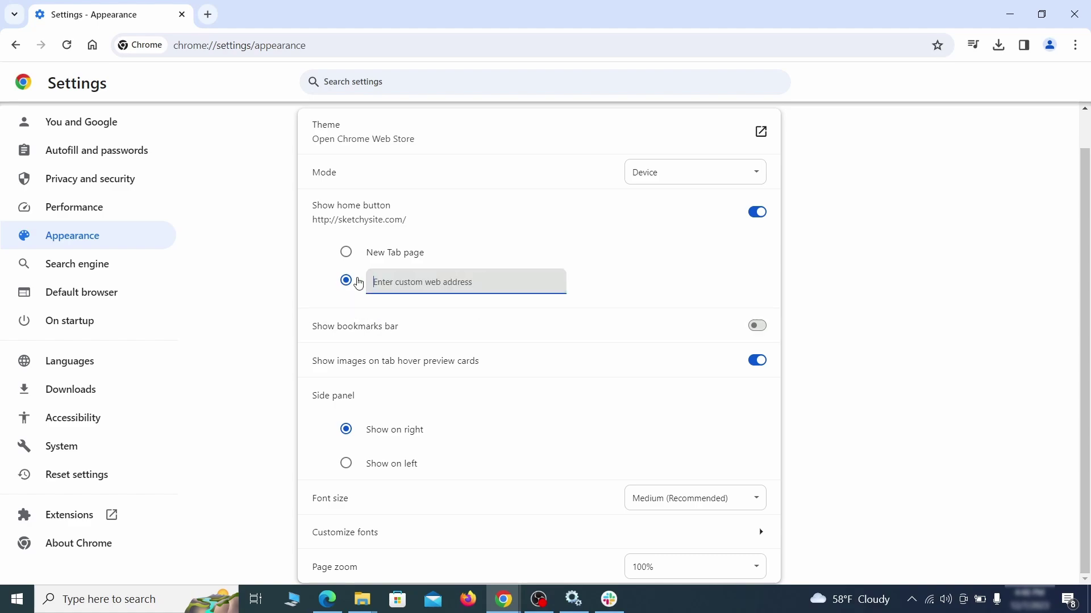
# - Make Google the address-bar search engine and delete the ExampleRougeURL.com site search shortcut
pyautogui.click(116, 268)
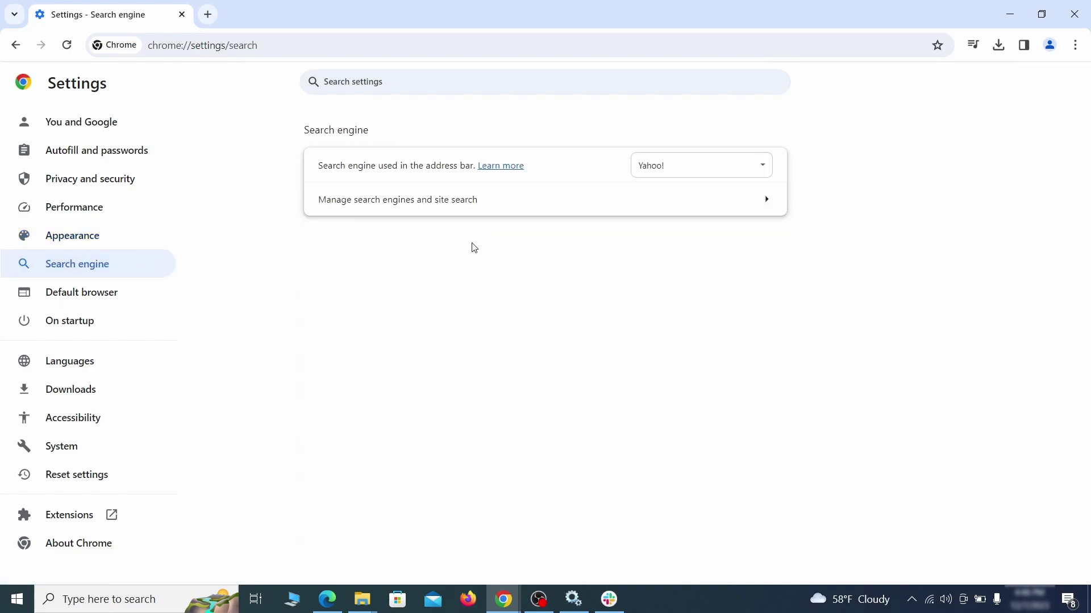
pyautogui.click(746, 170)
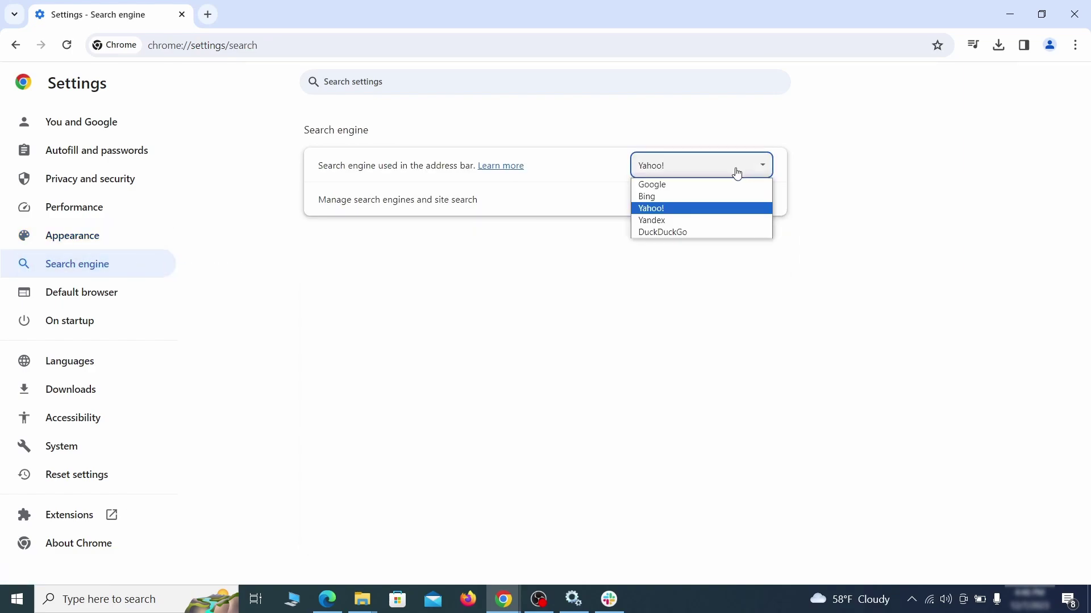
pyautogui.click(715, 185)
pyautogui.click(700, 209)
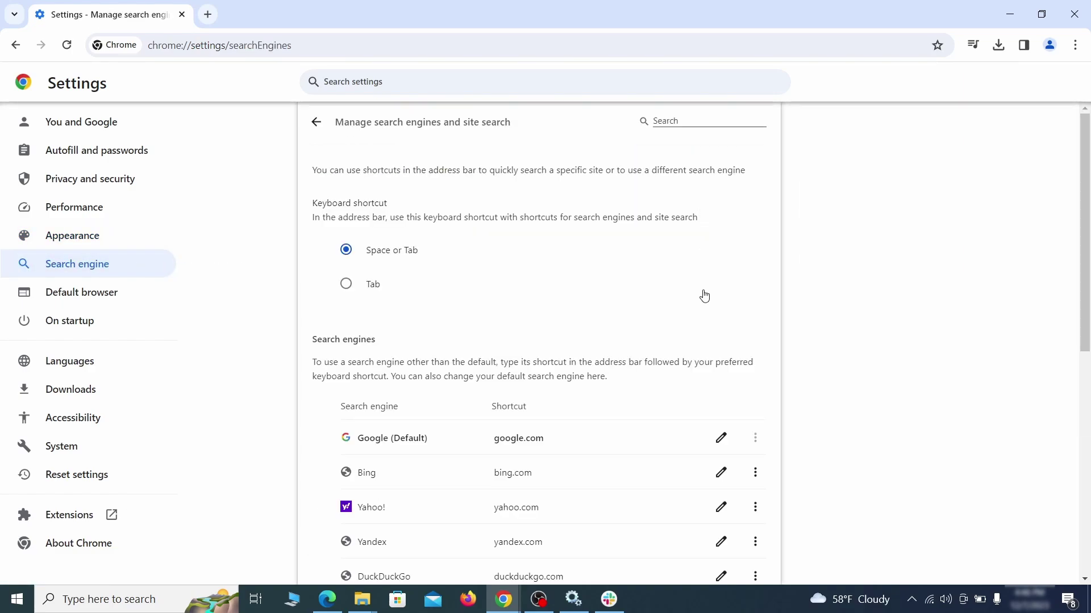
pyautogui.scroll(-8, 704, 296)
pyautogui.click(754, 349)
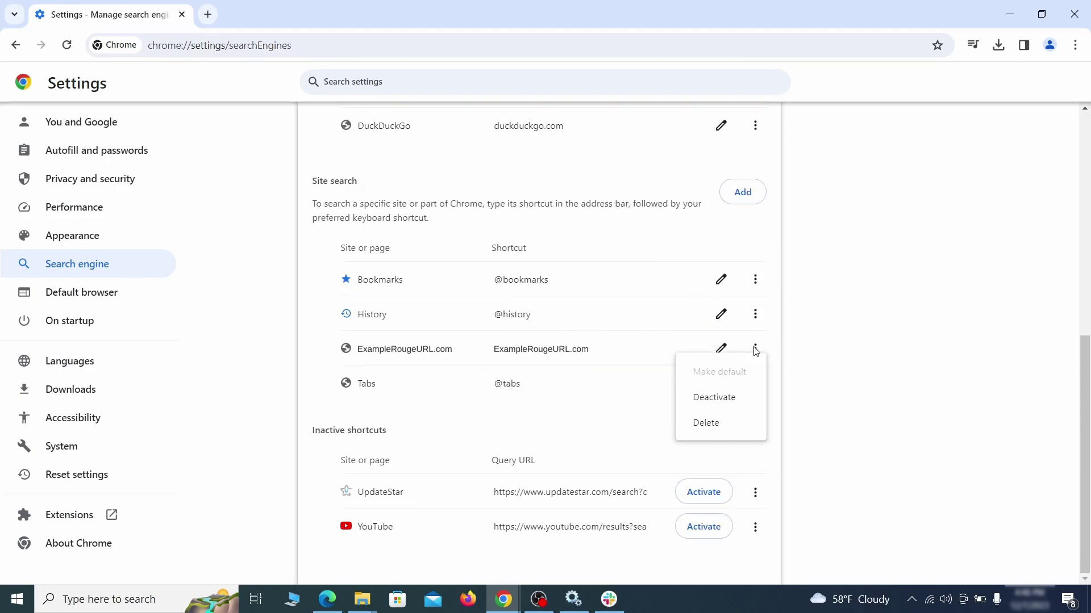
pyautogui.click(707, 425)
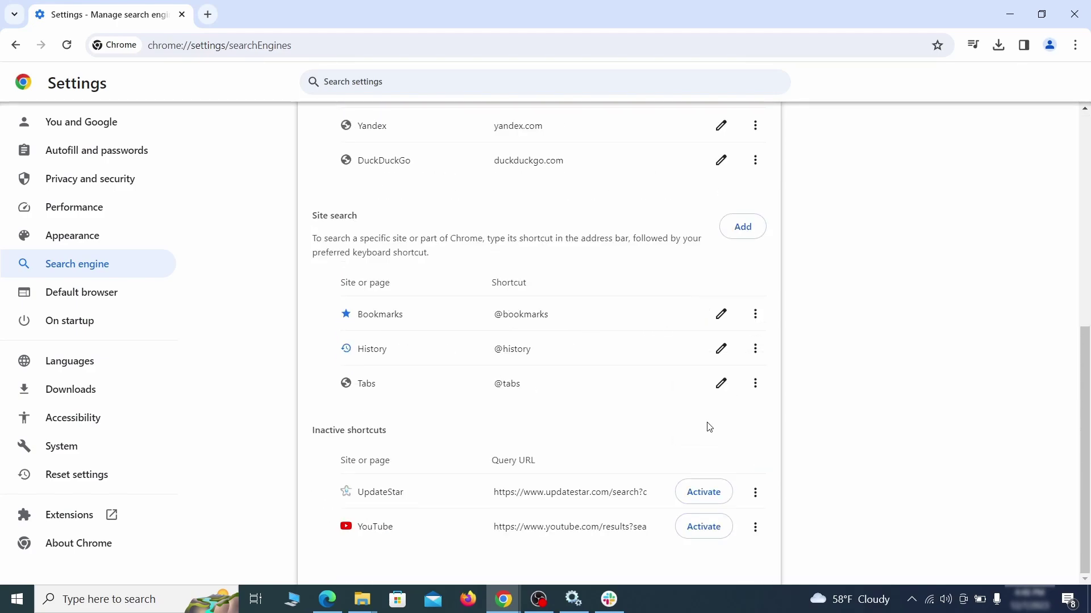
# - Remove ExampleRougeURL.com from Chrome's On startup pages
pyautogui.click(105, 313)
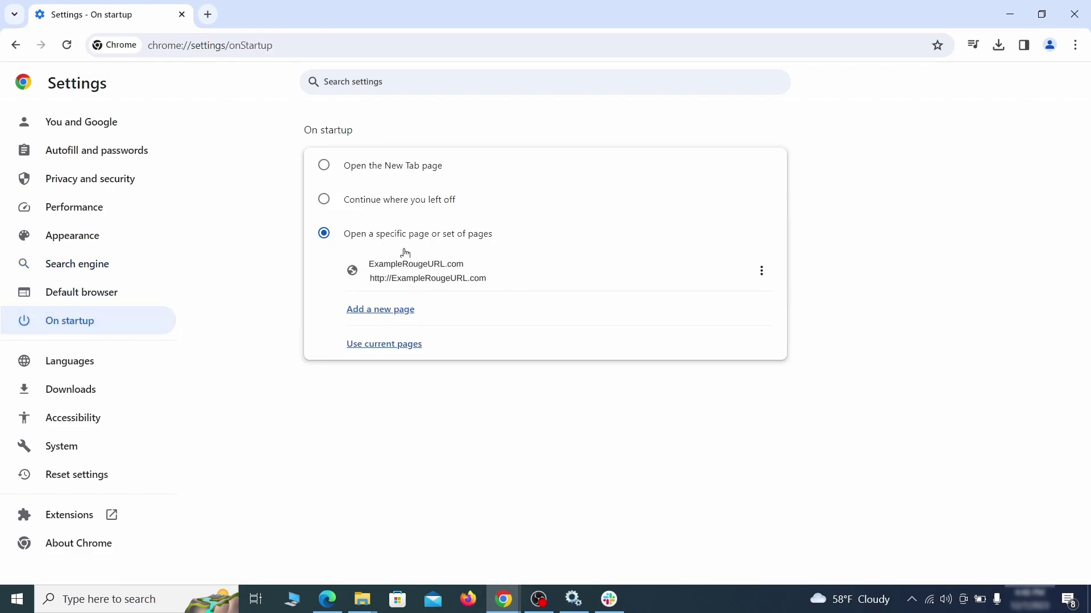
pyautogui.click(761, 271)
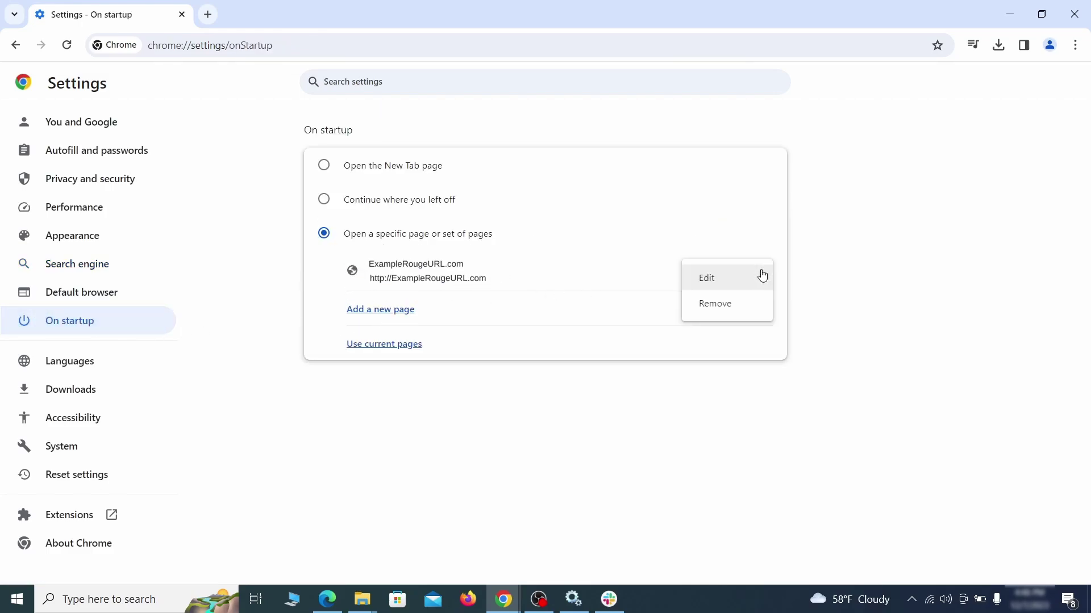
pyautogui.click(715, 304)
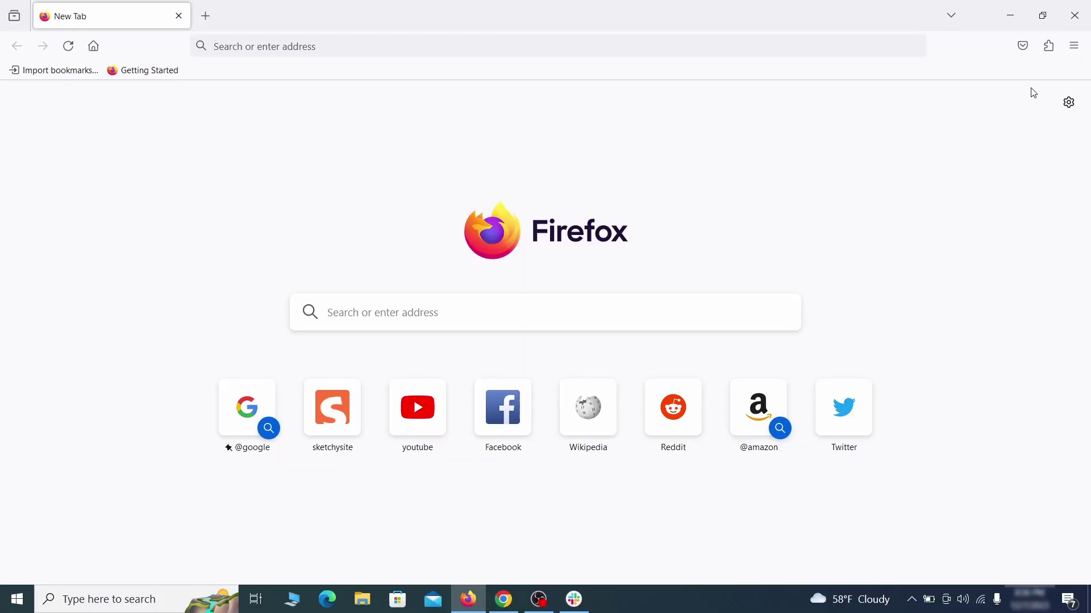
# - Disable and remove the Contenu+ extension in Firefox's extensions manager
pyautogui.click(1049, 46)
pyautogui.click(918, 187)
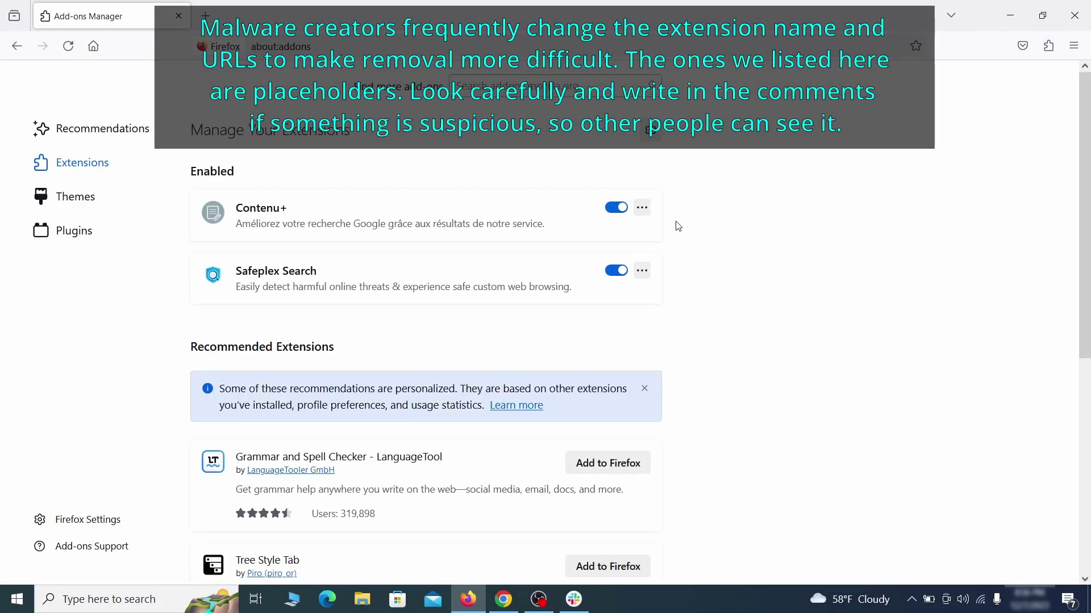
pyautogui.click(616, 207)
pyautogui.click(642, 208)
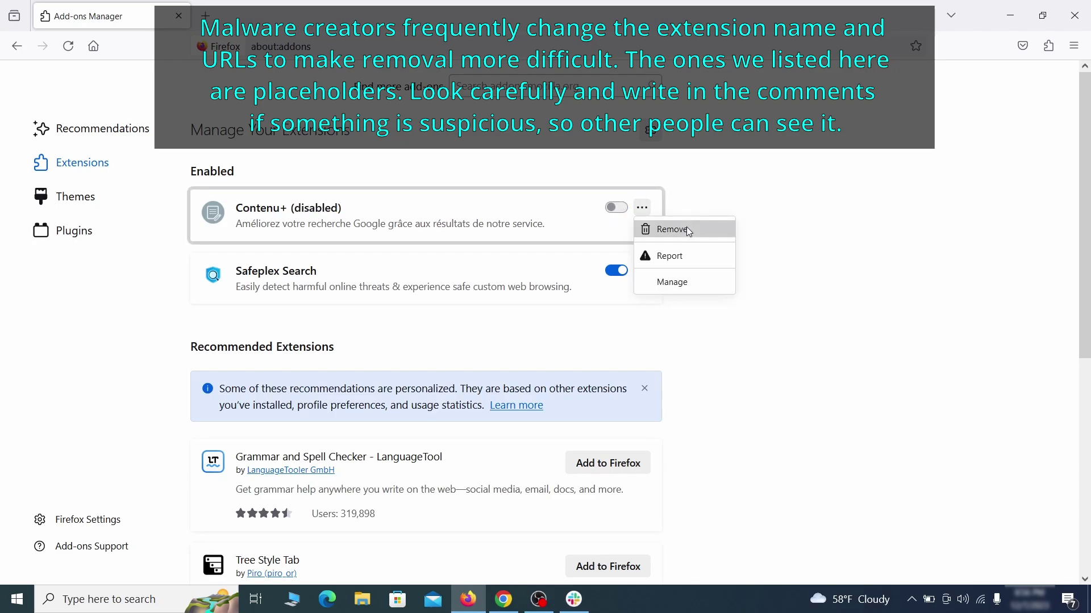
pyautogui.click(686, 227)
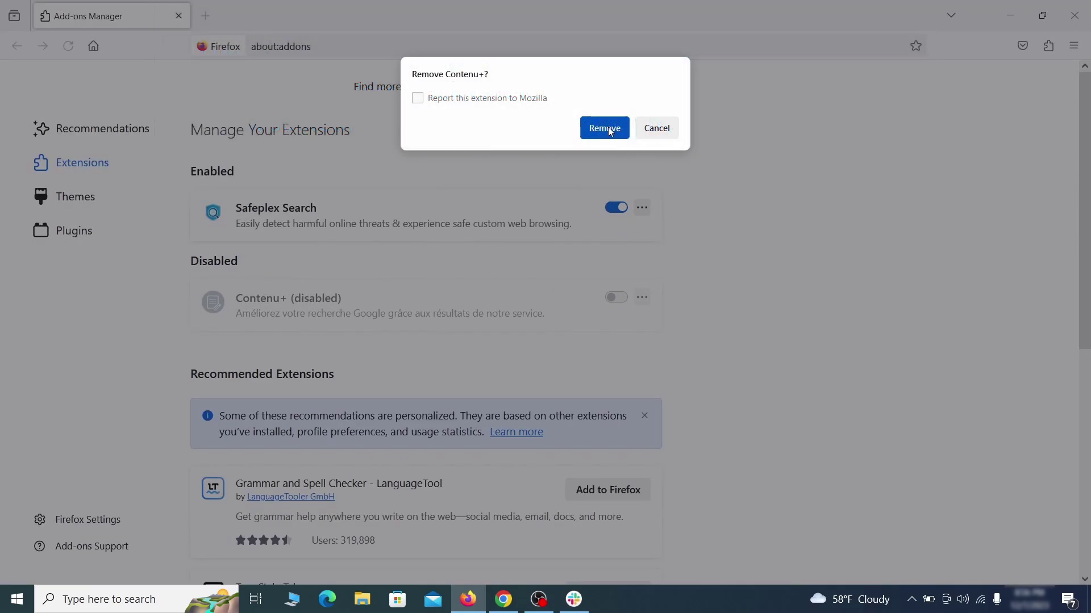
pyautogui.click(609, 131)
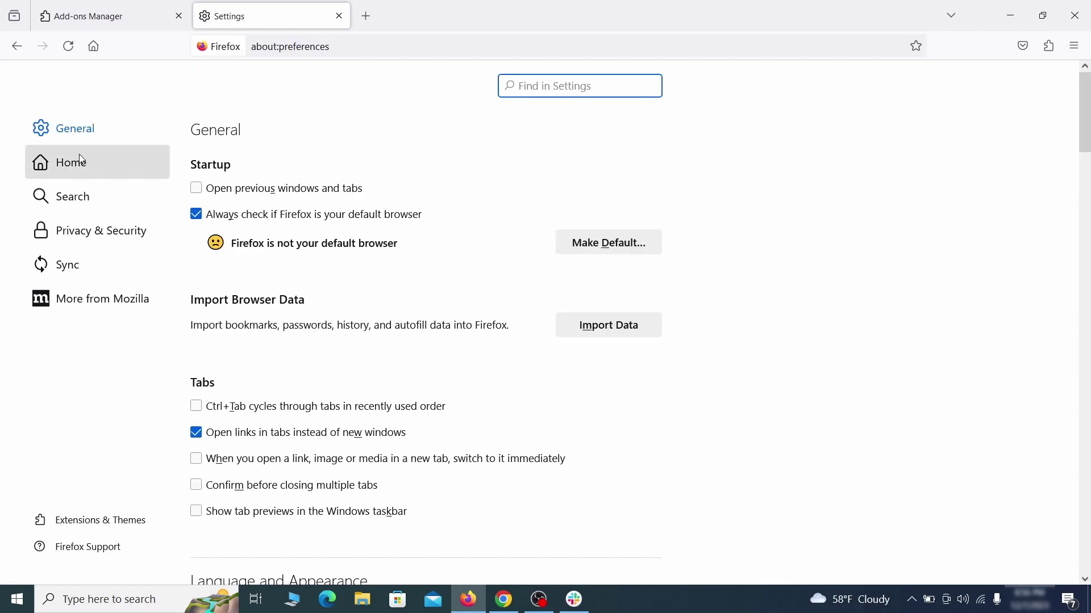
# - Clear the ExampleRougeURL.com address from Firefox's homepage field in Home settings
pyautogui.click(79, 161)
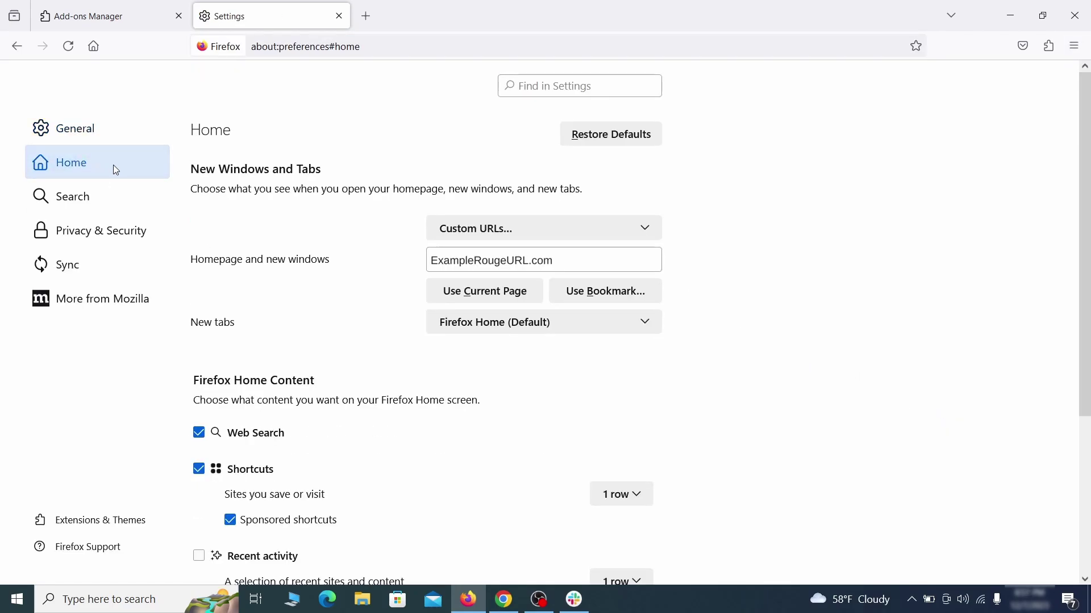
pyautogui.tripleClick(551, 261)
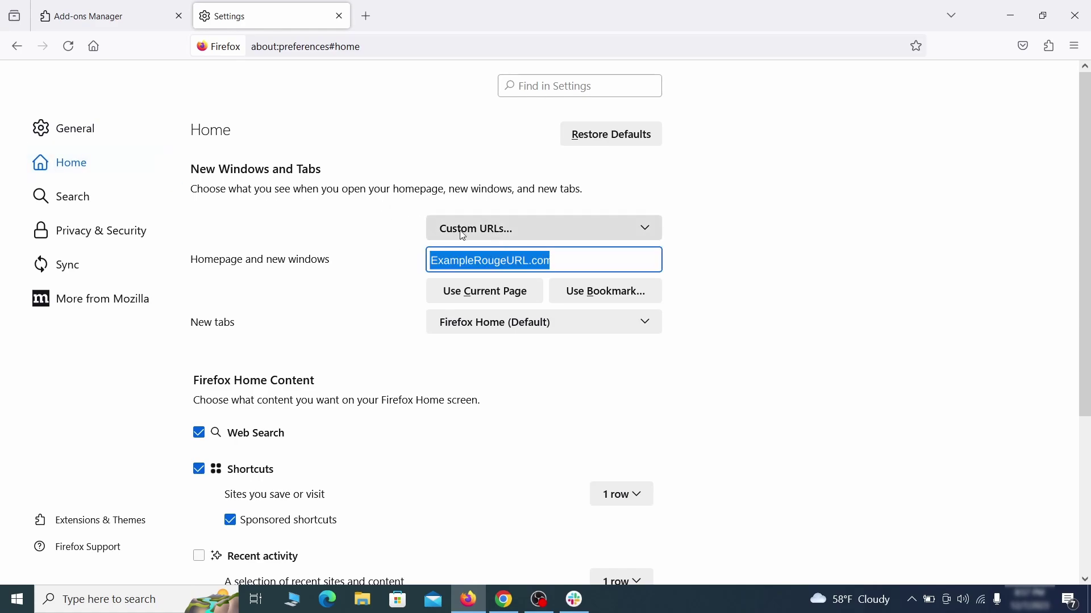
pyautogui.press('BackSpace')
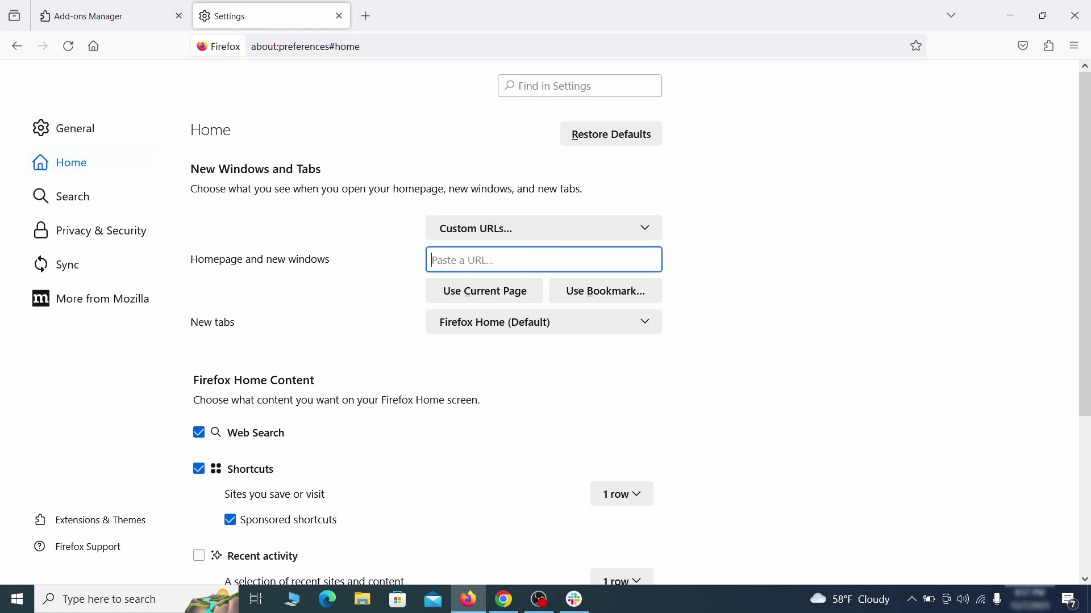
# - Set Firefox's default search engine to Google
pyautogui.click(77, 198)
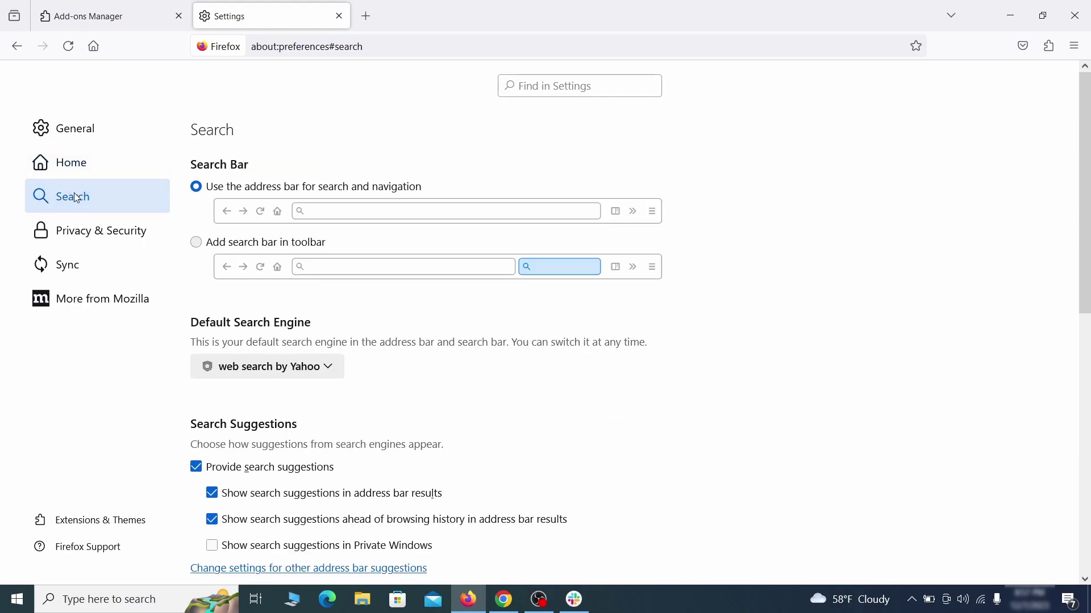
pyautogui.scroll(-2, 483, 318)
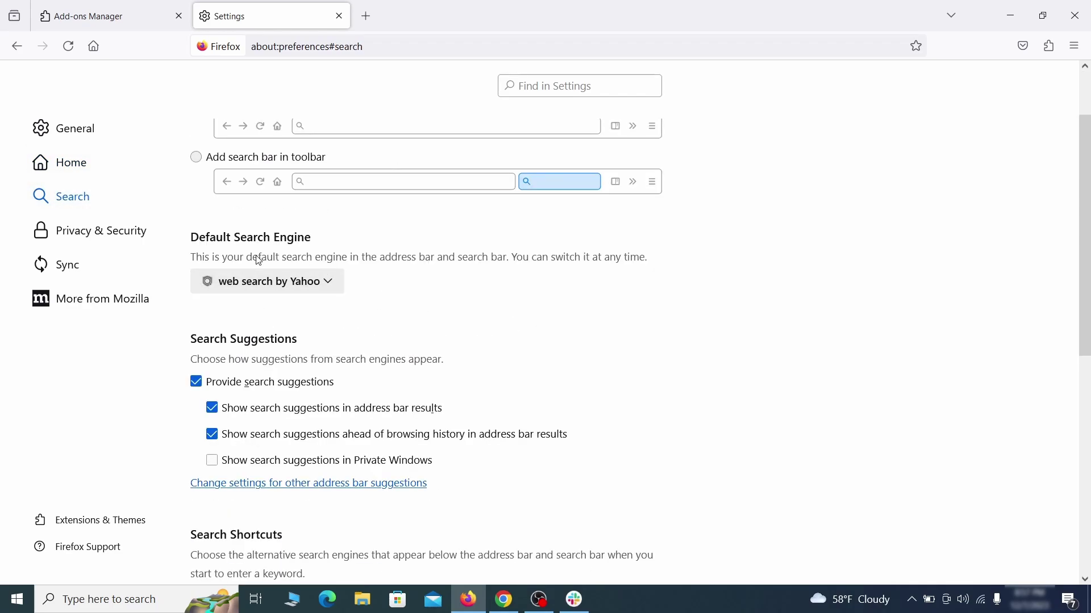
pyautogui.click(323, 287)
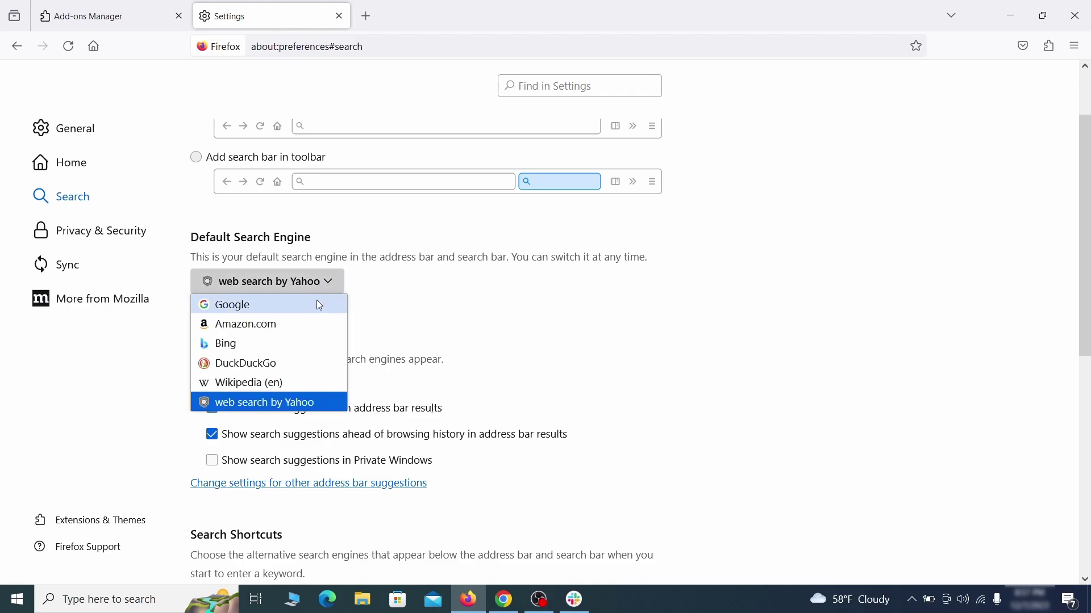
pyautogui.click(316, 304)
# - Remove the 'web search by Yahoo' entry from Search Shortcuts
pyautogui.scroll(-5, 516, 319)
pyautogui.scroll(-2, 584, 294)
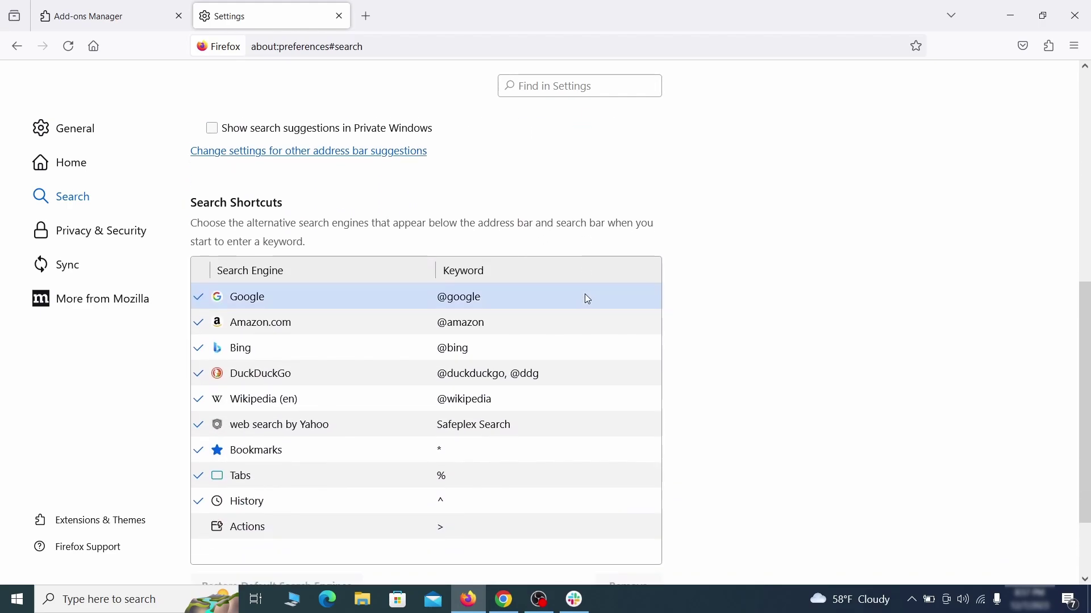
pyautogui.scroll(-2, 597, 286)
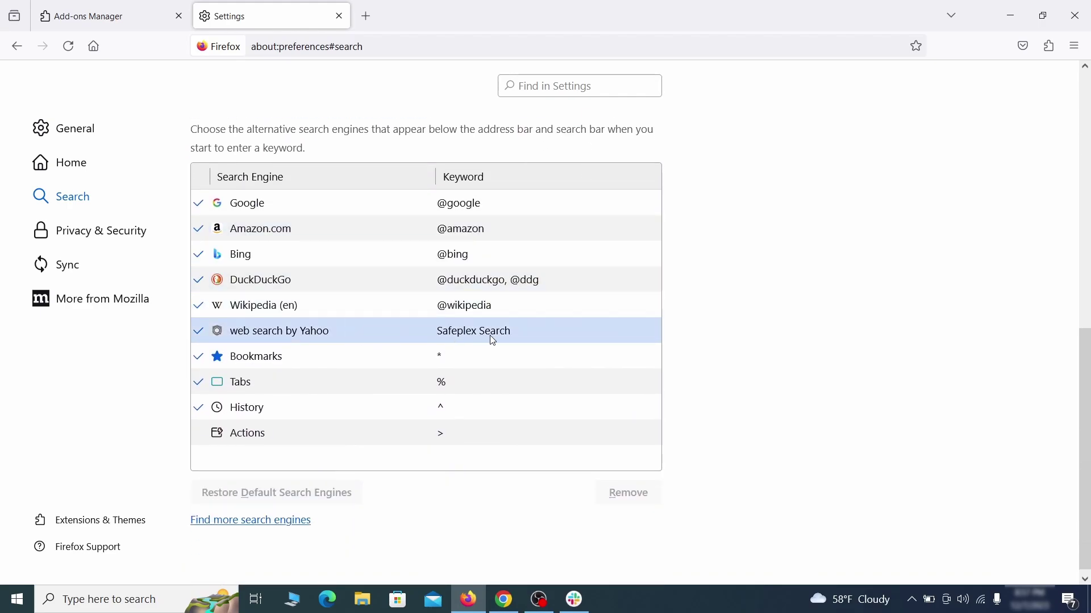
pyautogui.click(541, 335)
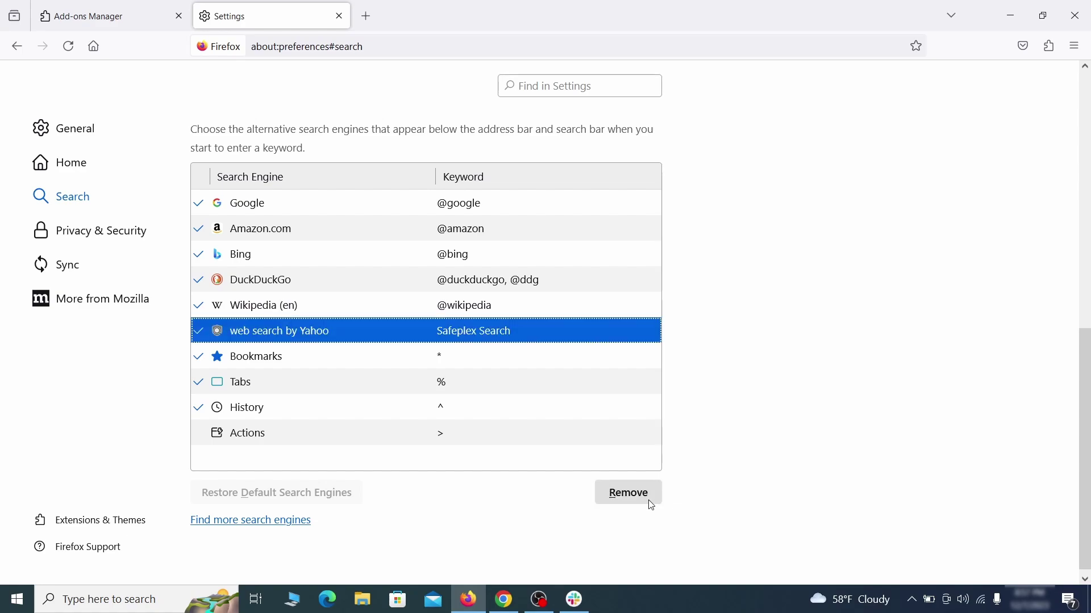
pyautogui.click(628, 494)
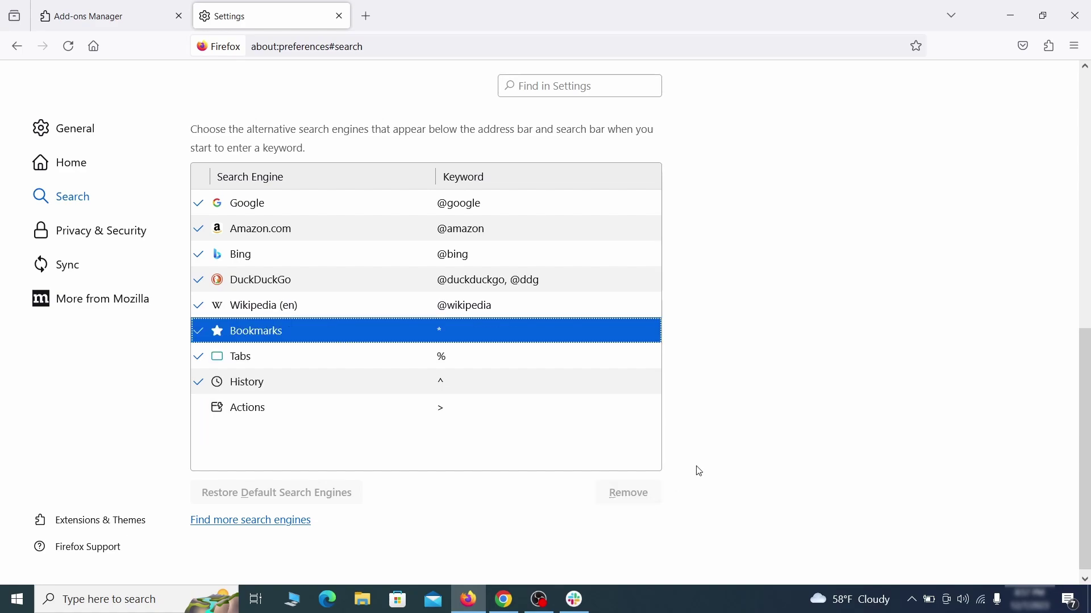
pyautogui.scroll(3, 516, 360)
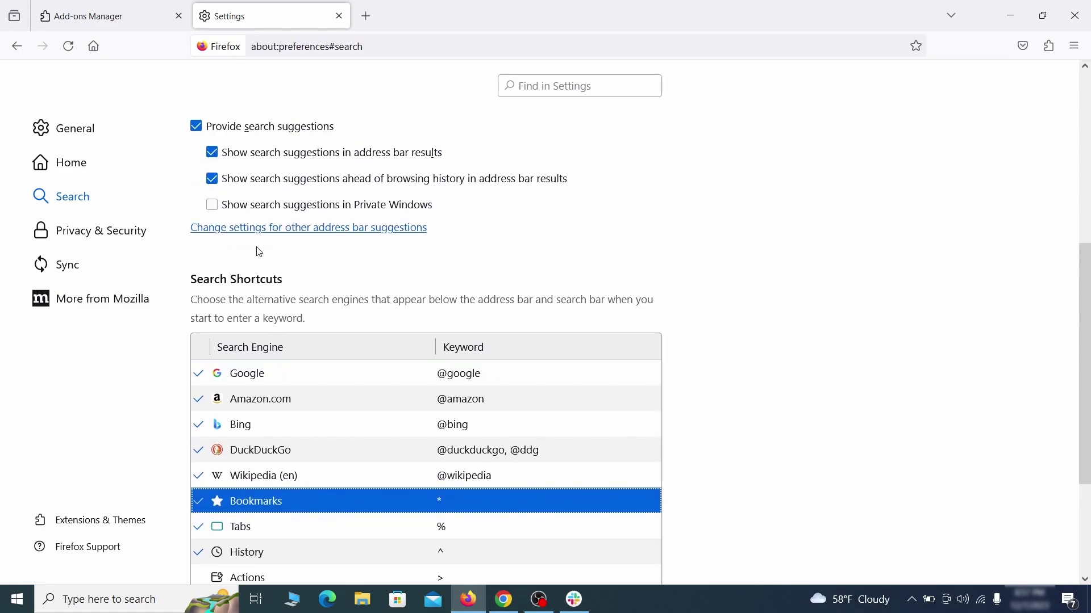
# - Clear Firefox's stored cookies and cached site data down to 0 bytes
pyautogui.click(104, 226)
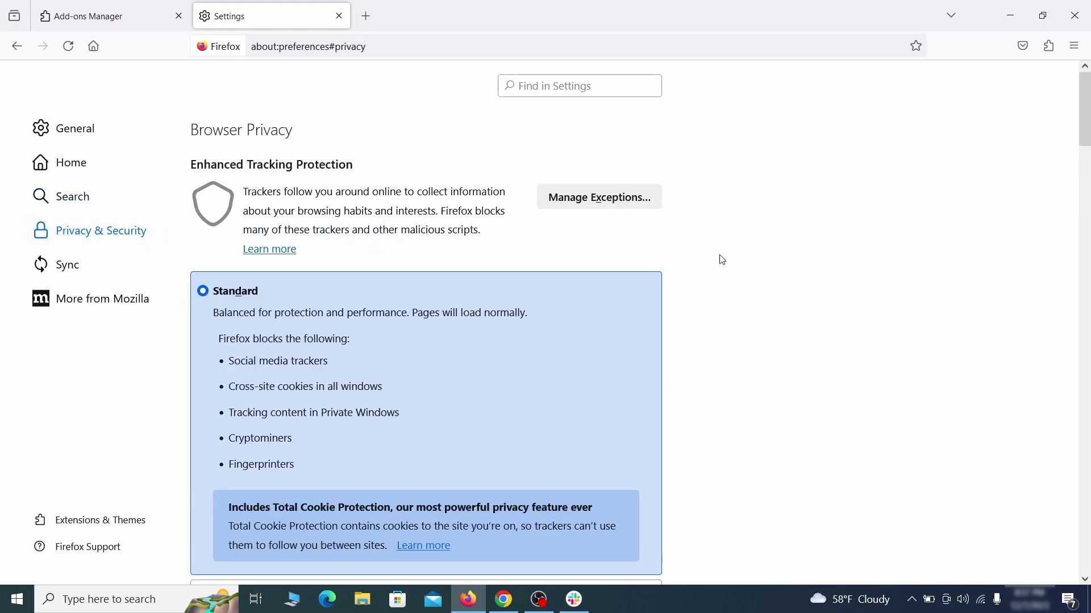
pyautogui.scroll(-5, 725, 262)
pyautogui.click(607, 360)
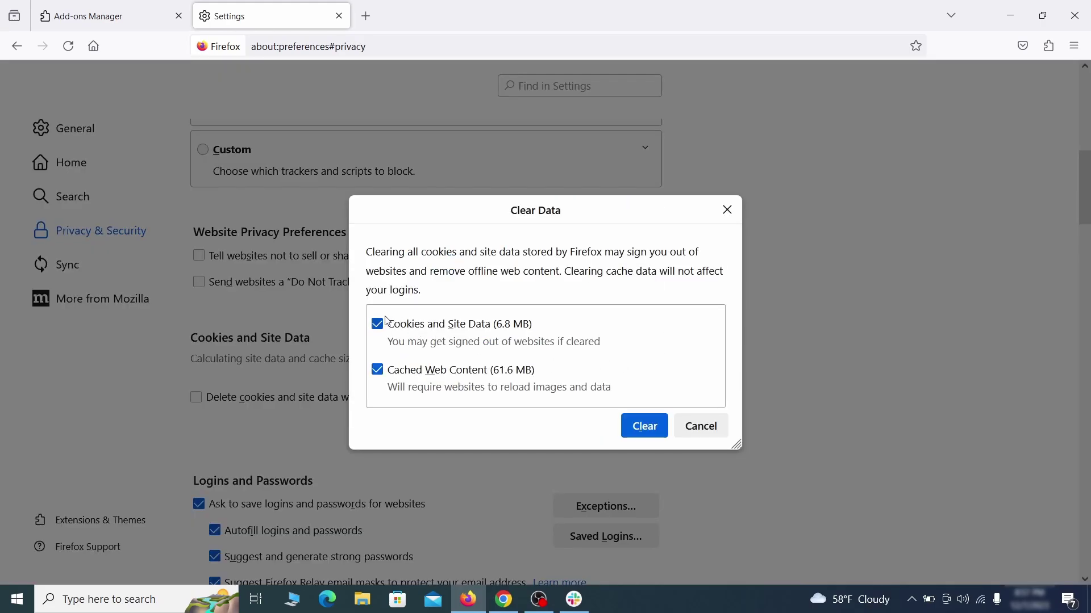
pyautogui.click(659, 430)
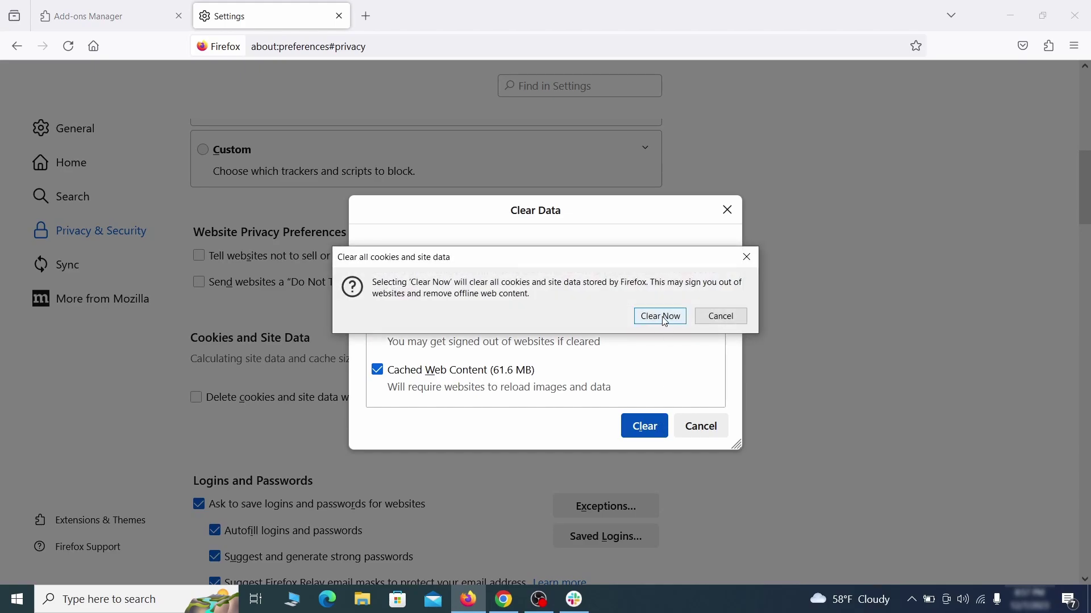
pyautogui.click(665, 319)
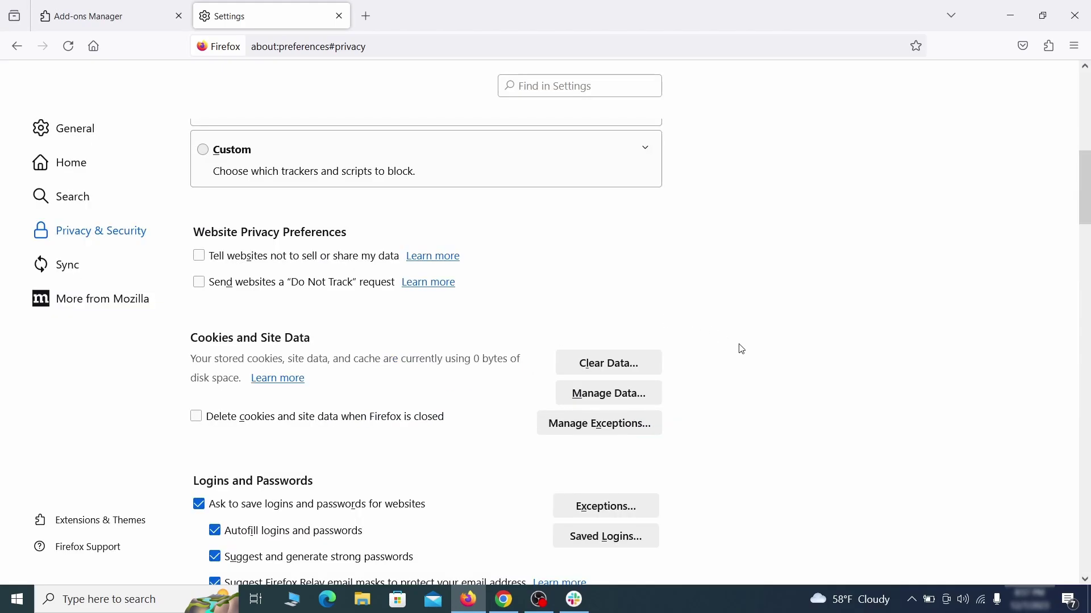
# - Show Firefox's website notification permissions list under Permissions
pyautogui.scroll(-10, 742, 350)
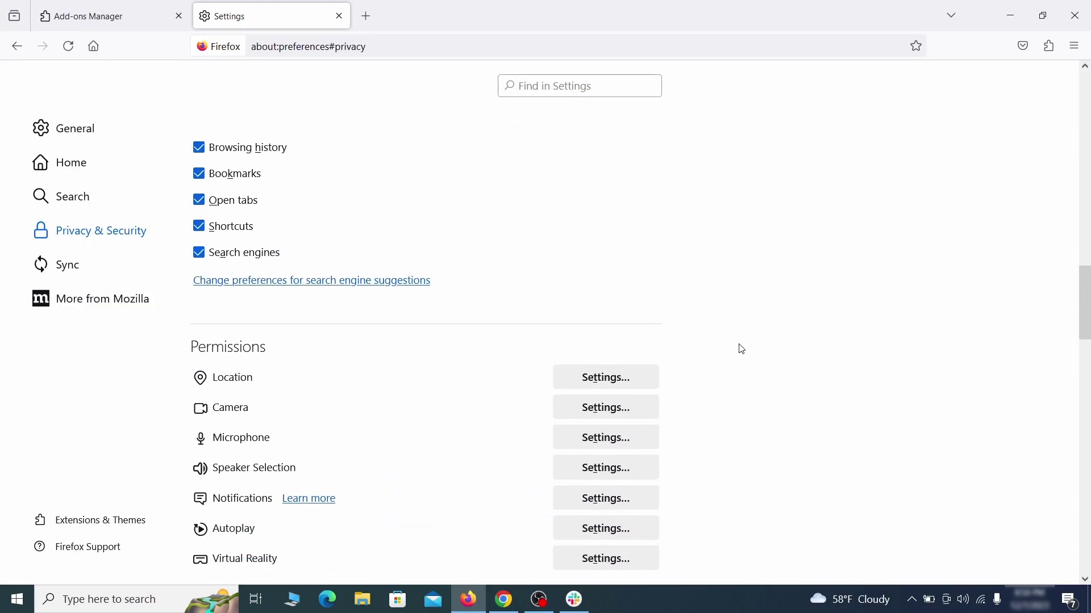
pyautogui.scroll(-2, 742, 349)
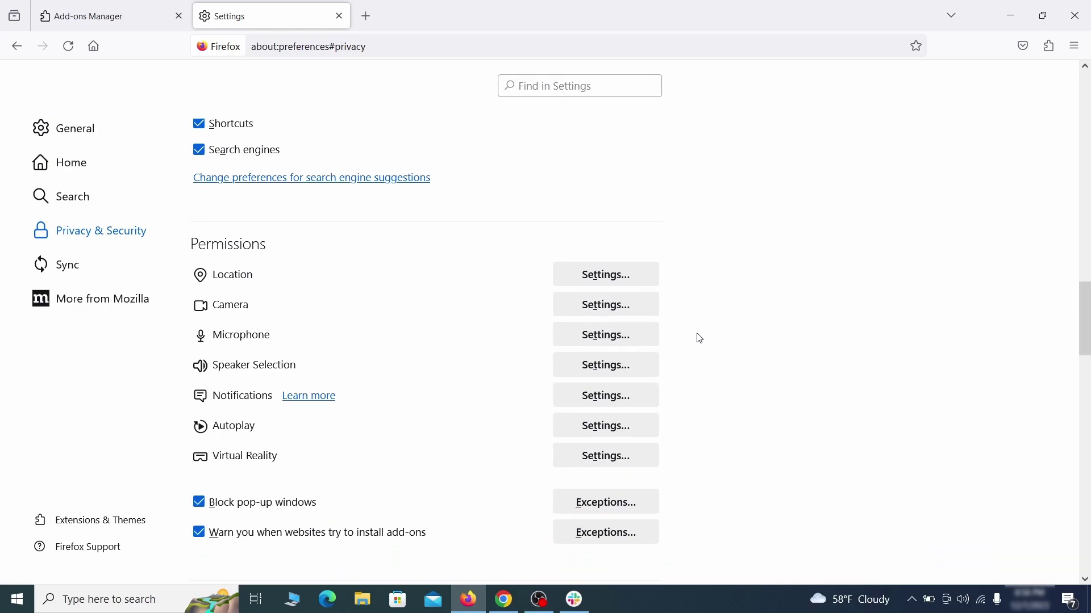
pyautogui.click(629, 400)
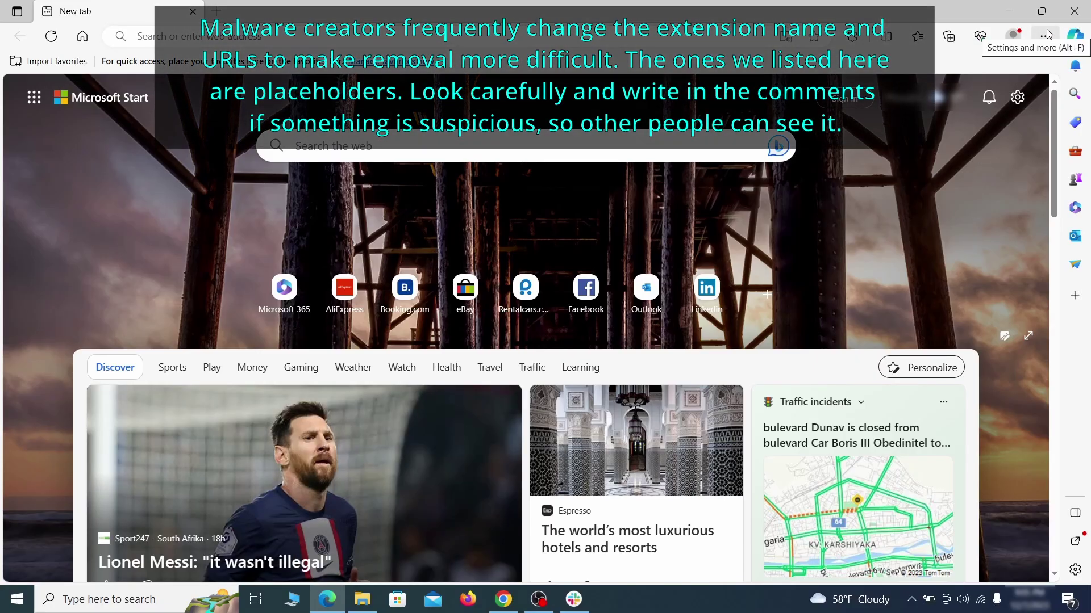
# - Switch off the Quidco Cashback Reminder extension in Edge and remove it from the browser
pyautogui.click(1045, 37)
pyautogui.click(937, 251)
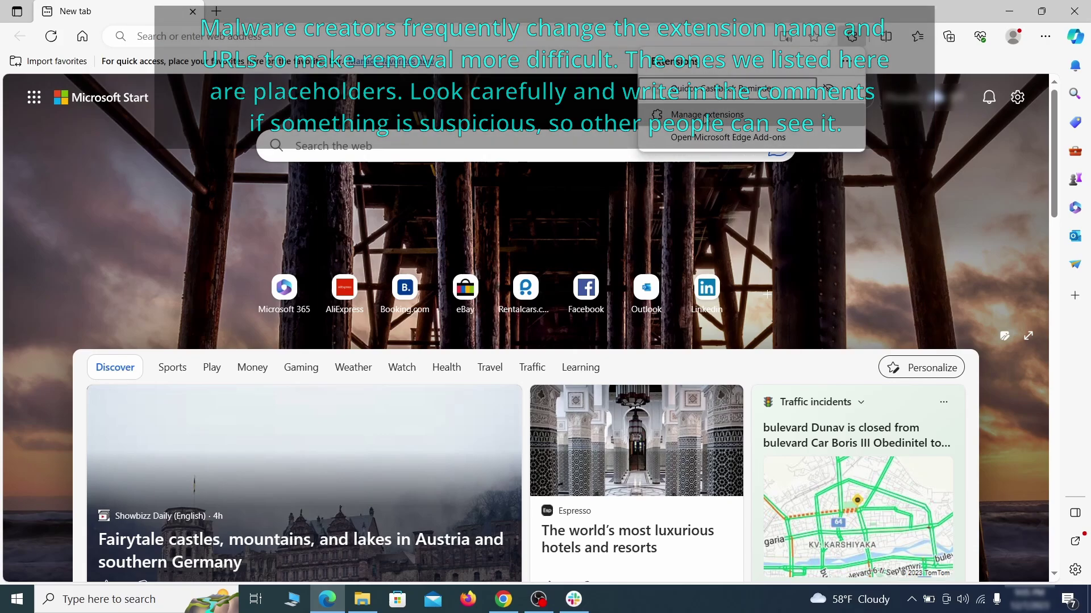
pyautogui.click(706, 117)
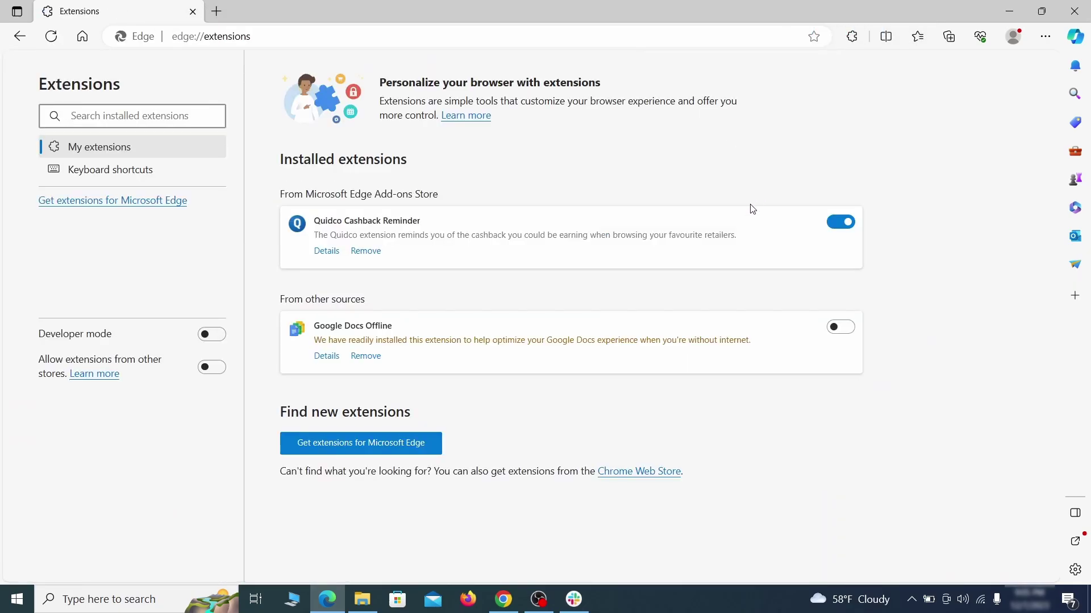
pyautogui.click(842, 223)
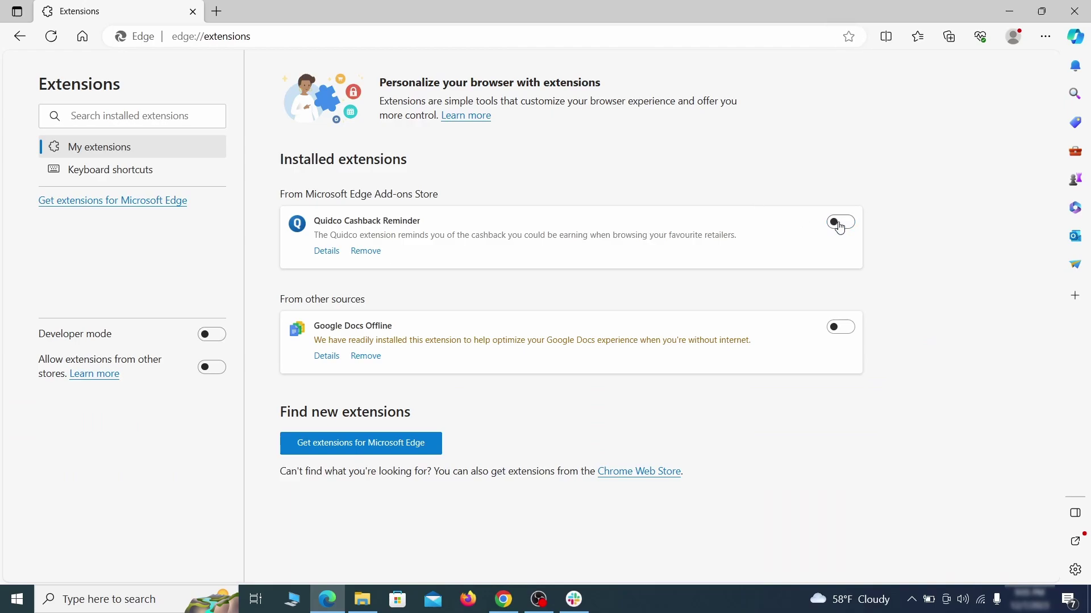
pyautogui.click(365, 252)
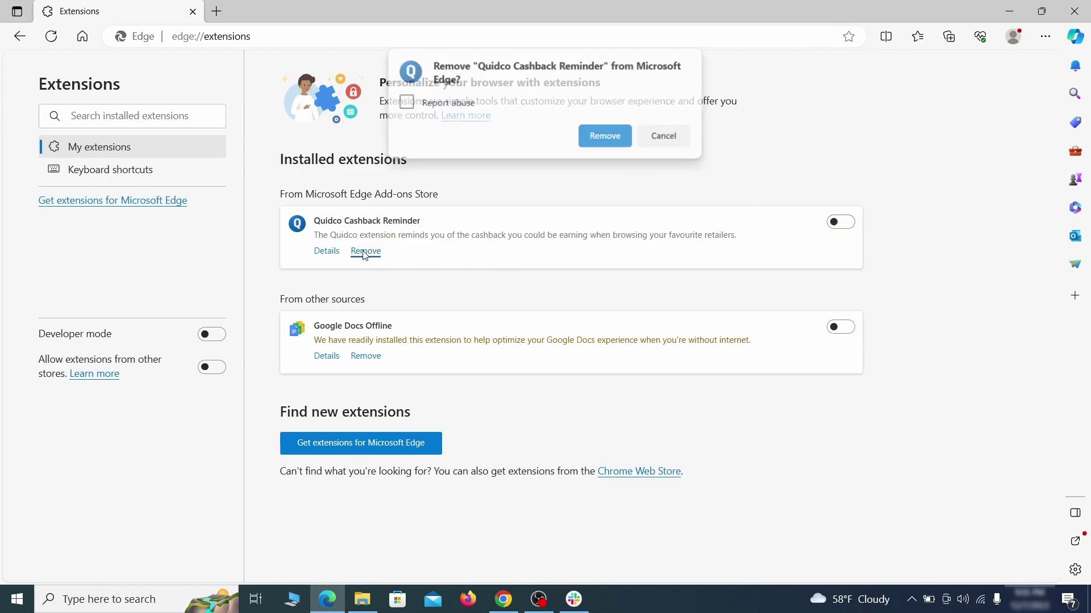
pyautogui.click(606, 137)
# - In Edge's Privacy, search, and services settings, review what to clear, then reach Address bar and search
pyautogui.click(1045, 37)
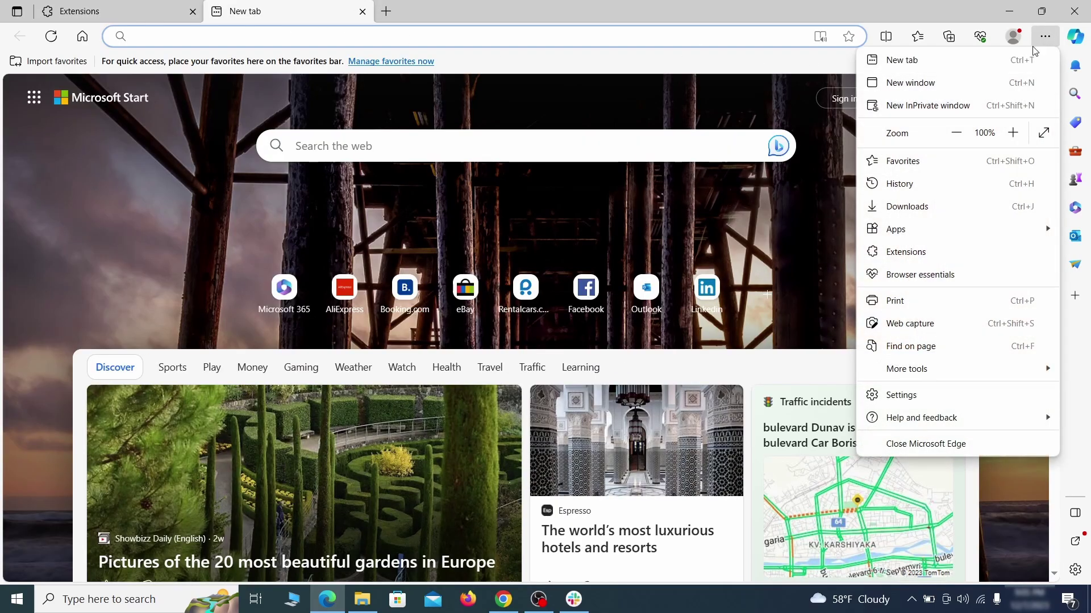
pyautogui.click(901, 395)
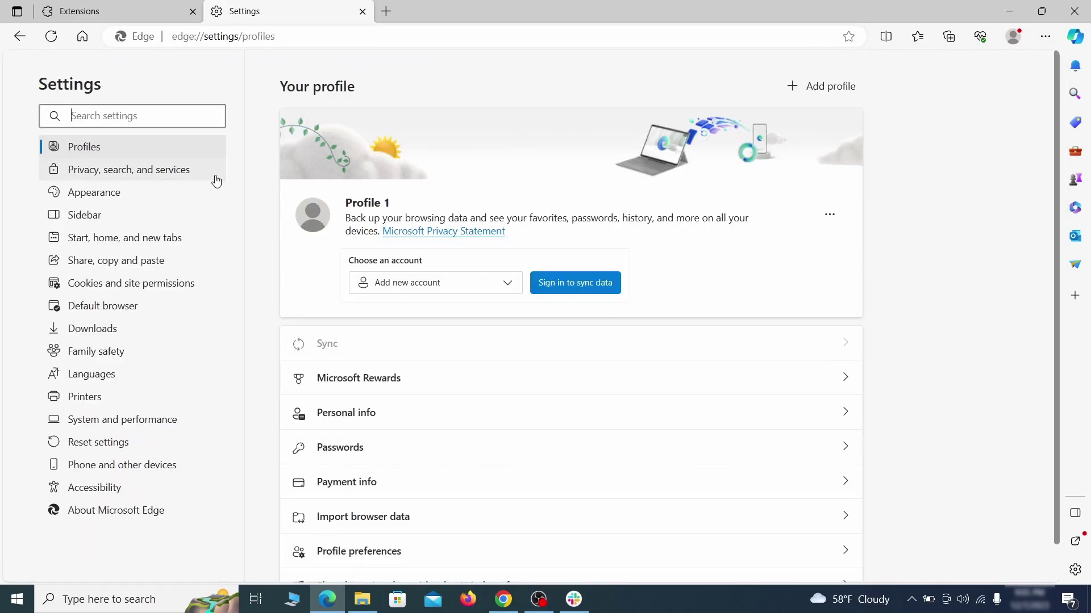
pyautogui.click(183, 172)
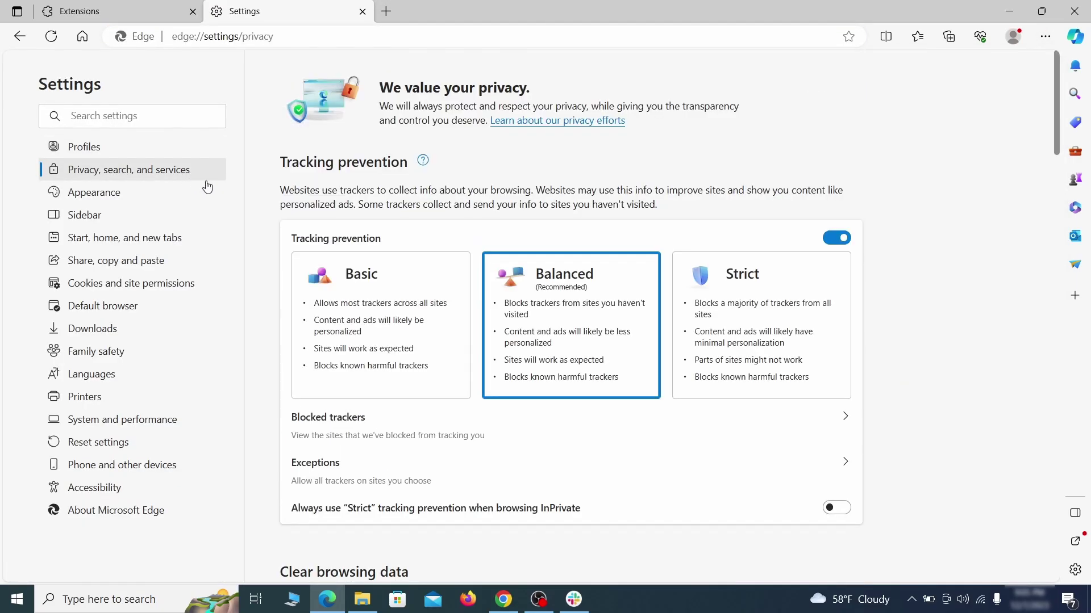
pyautogui.scroll(-4, 591, 348)
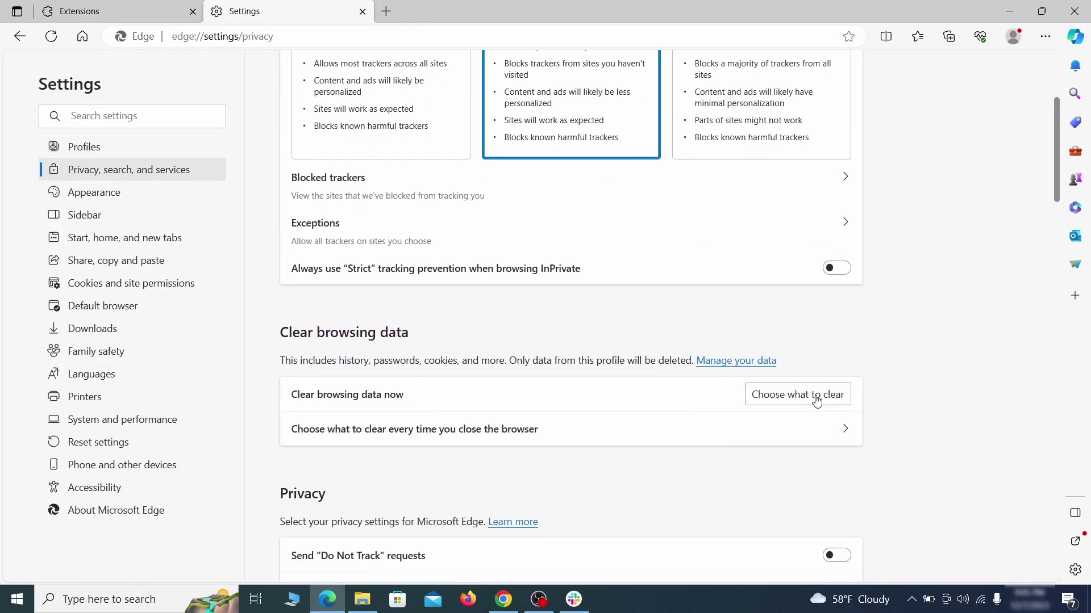
pyautogui.click(814, 395)
pyautogui.scroll(-5, 446, 328)
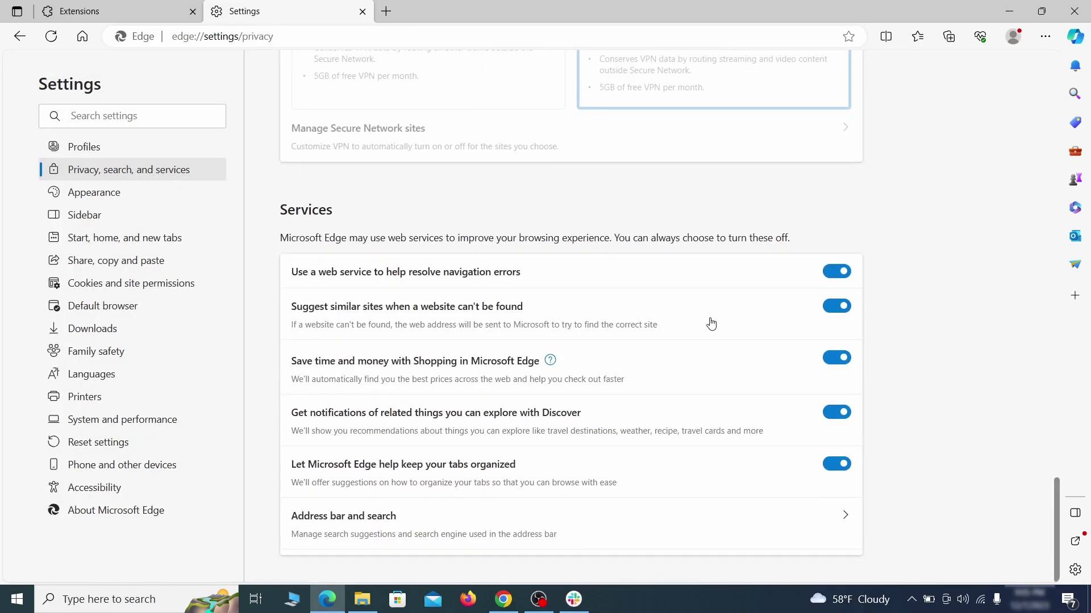
pyautogui.click(623, 538)
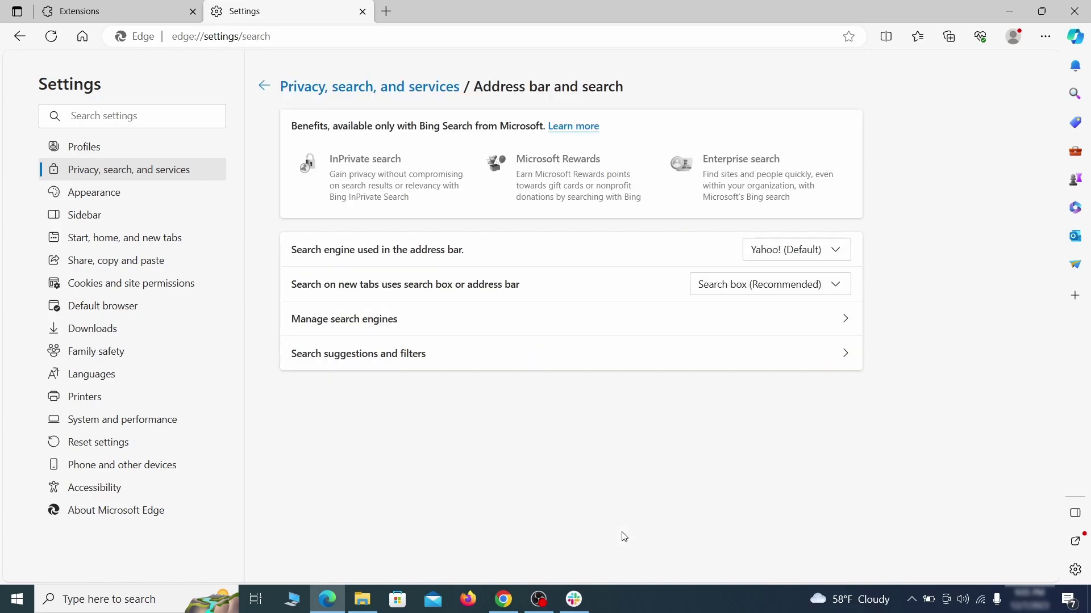
# - Make Google Edge's default search engine and remove ExampleRougeURL.com from the saved search engines
pyautogui.click(841, 252)
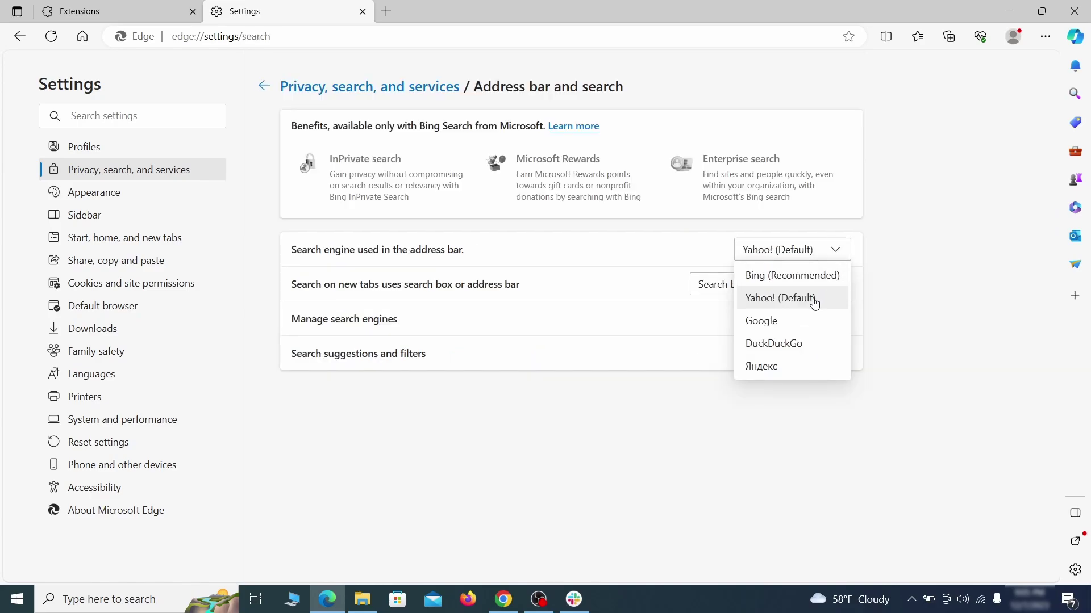
pyautogui.click(808, 319)
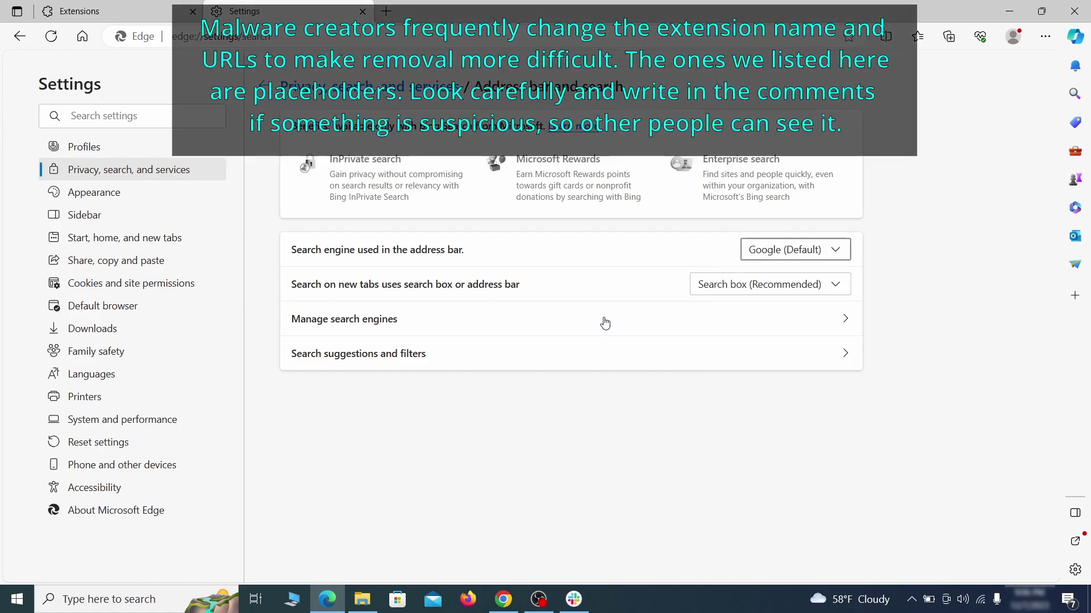
pyautogui.click(418, 326)
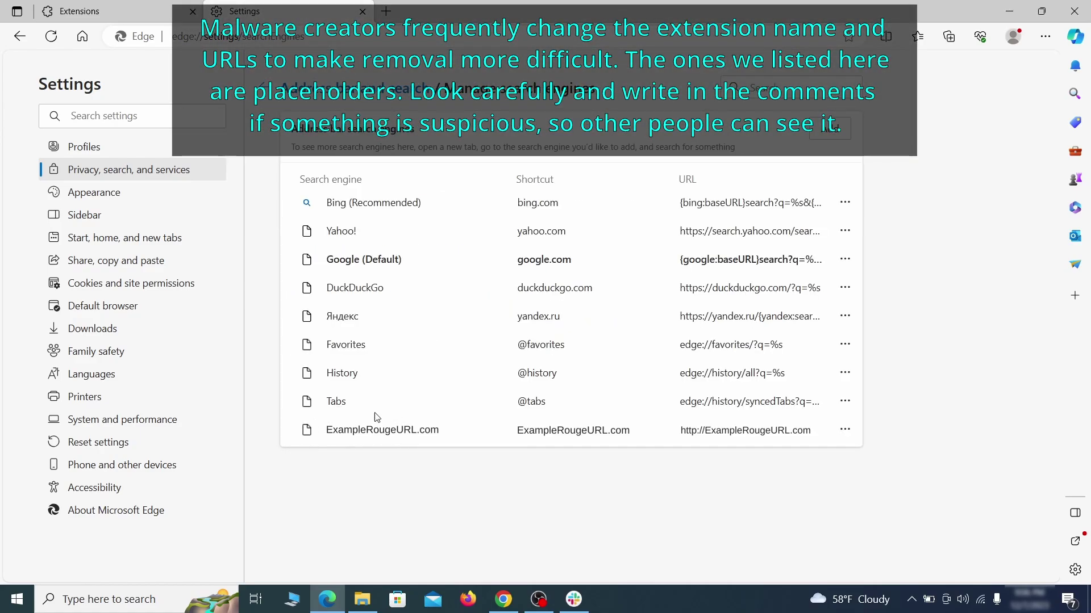
pyautogui.click(845, 430)
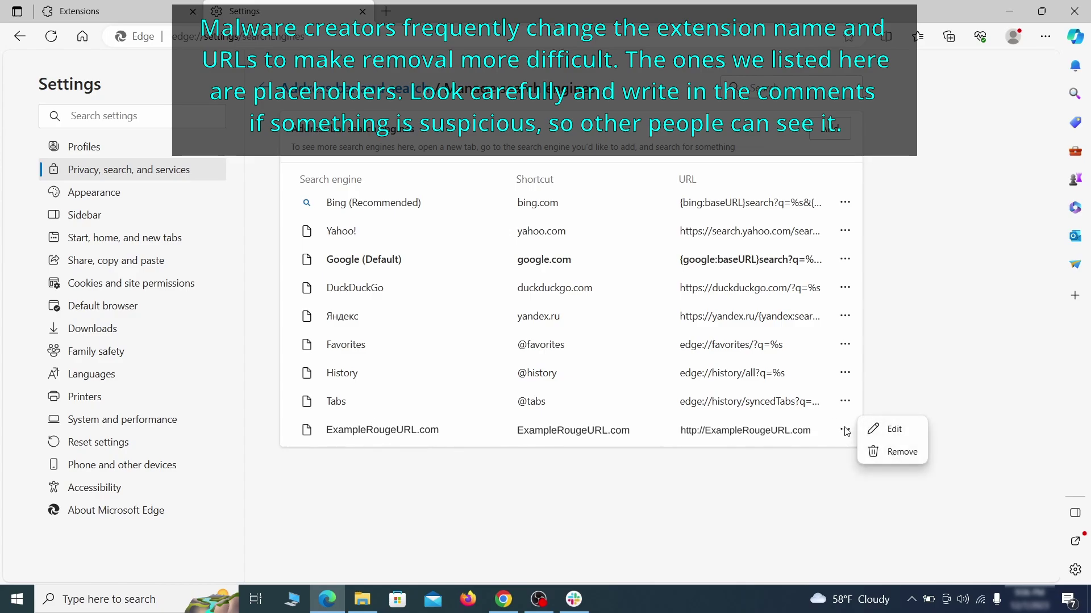
pyautogui.click(902, 452)
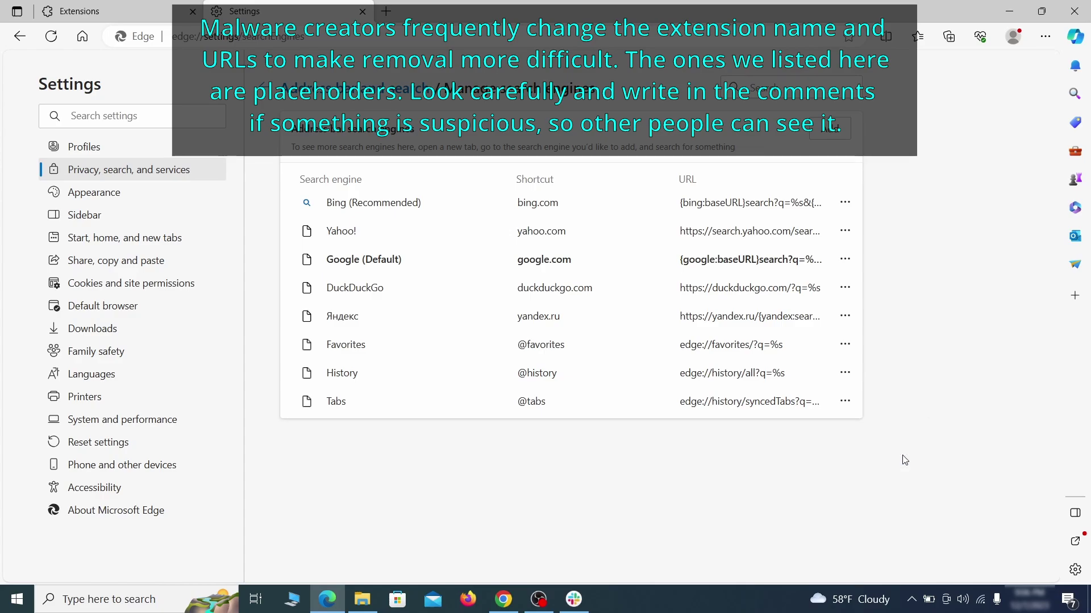
# - Delete the ExampleRougeURL.com startup page from Edge's Start, home, and new tabs settings
pyautogui.click(137, 240)
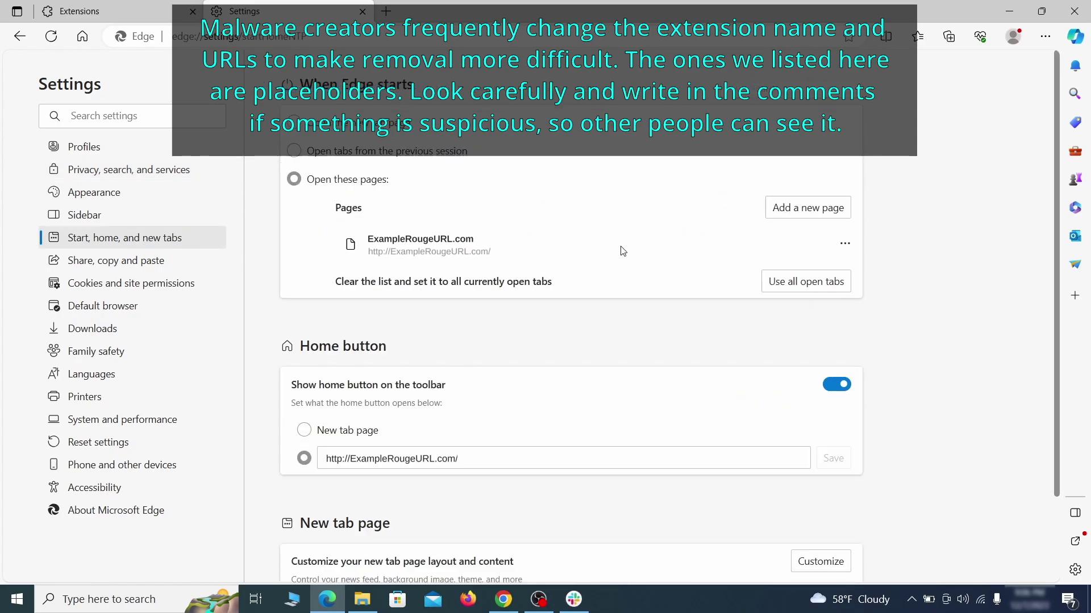
pyautogui.click(845, 244)
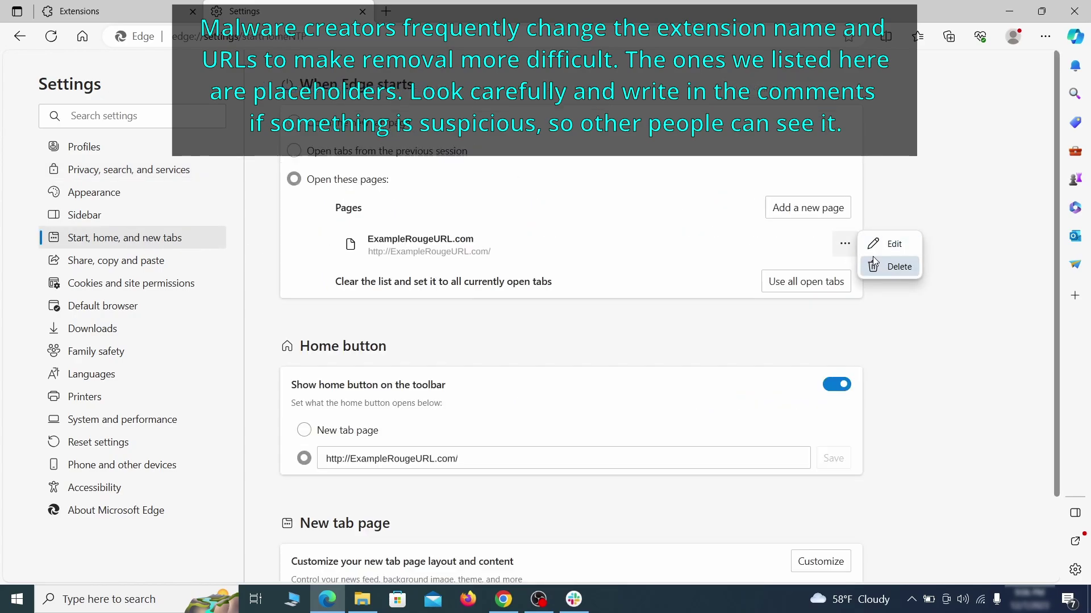
pyautogui.click(890, 267)
# - Erase the rogue home button address and set the home button to the New tab page
pyautogui.click(482, 406)
pyautogui.tripleClick(474, 407)
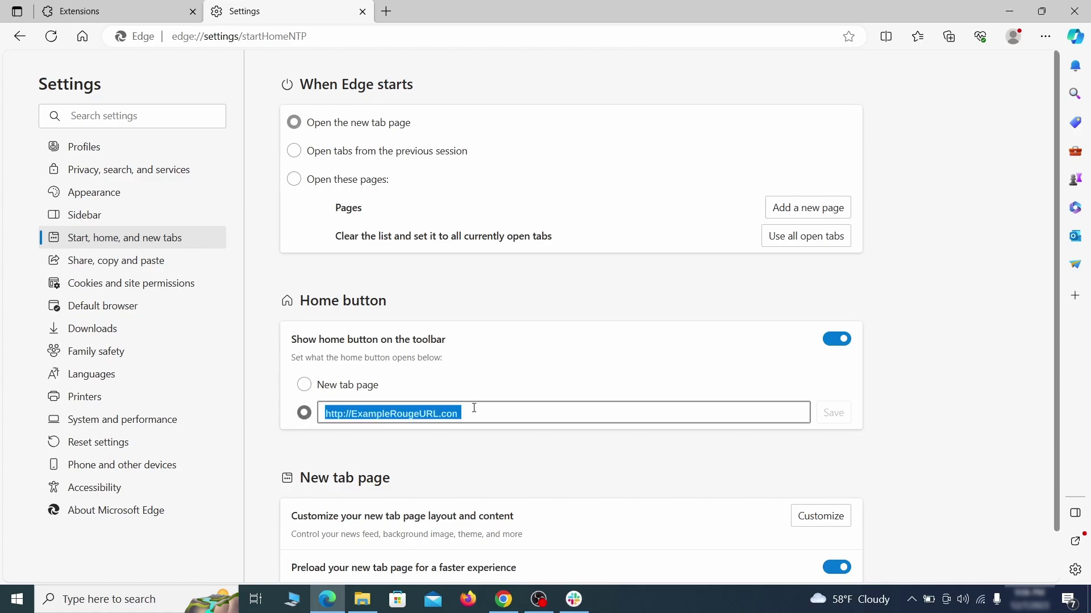
pyautogui.press('BackSpace')
pyautogui.click(304, 386)
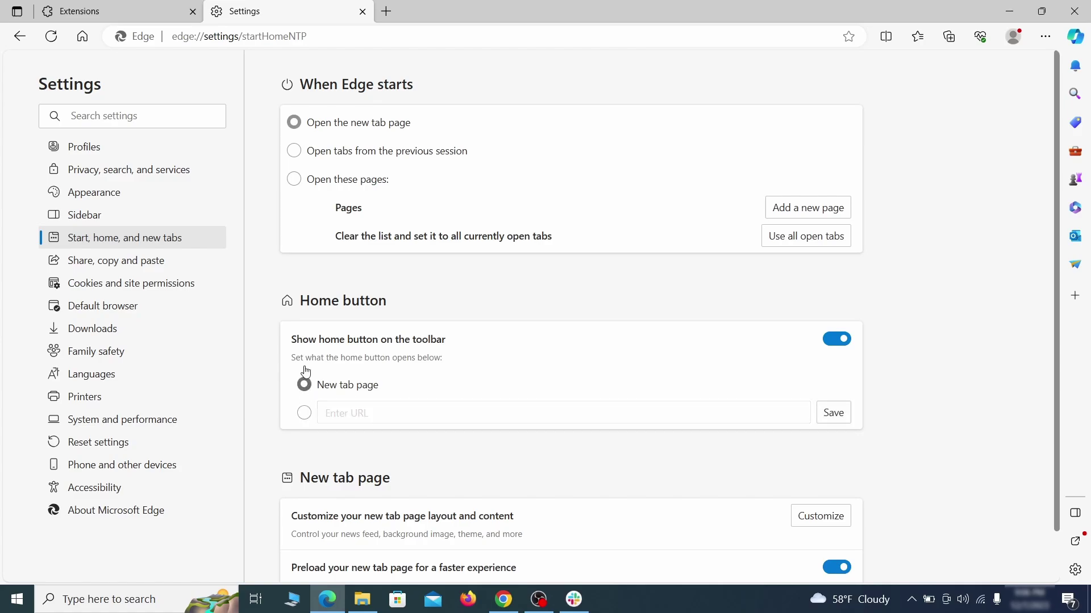
# - In Edge's Notifications permissions, bring up the options for the allowed ExampleRougeURL.com entry
pyautogui.click(294, 152)
pyautogui.click(200, 285)
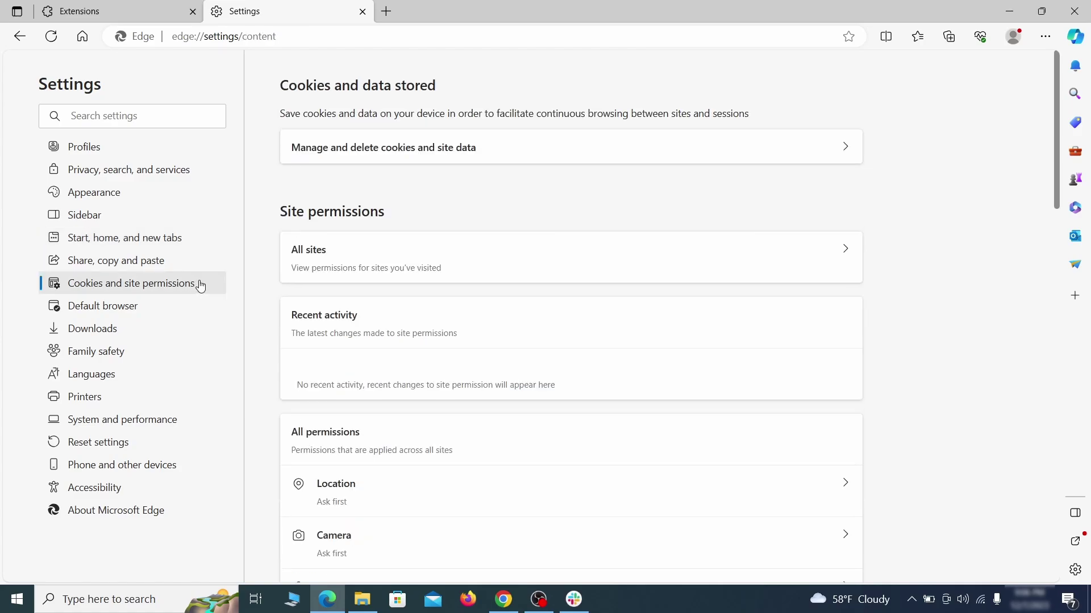
pyautogui.scroll(-5, 525, 294)
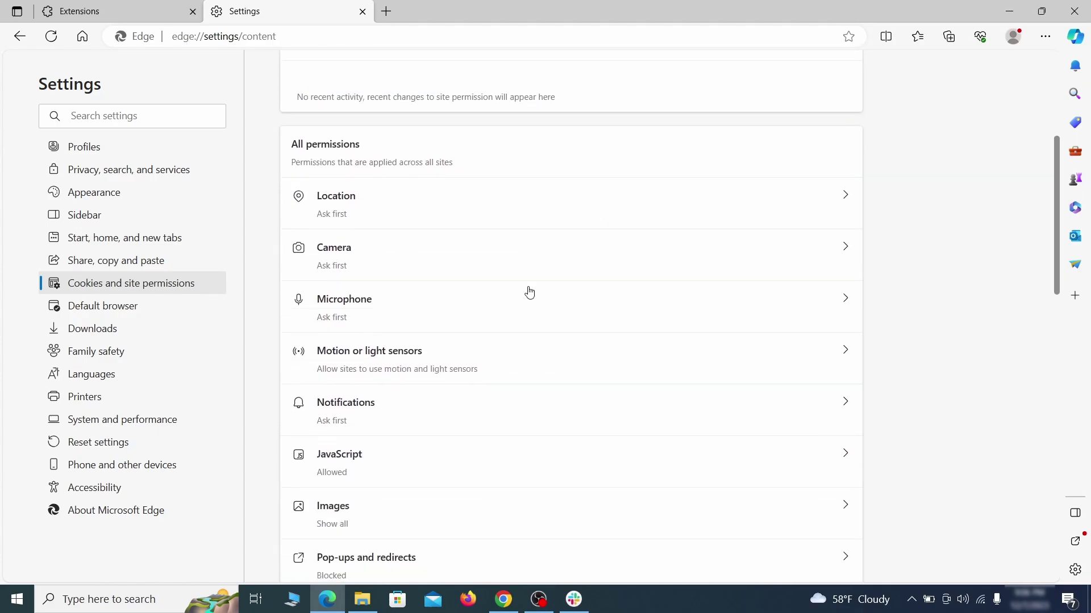
pyautogui.scroll(-1, 527, 296)
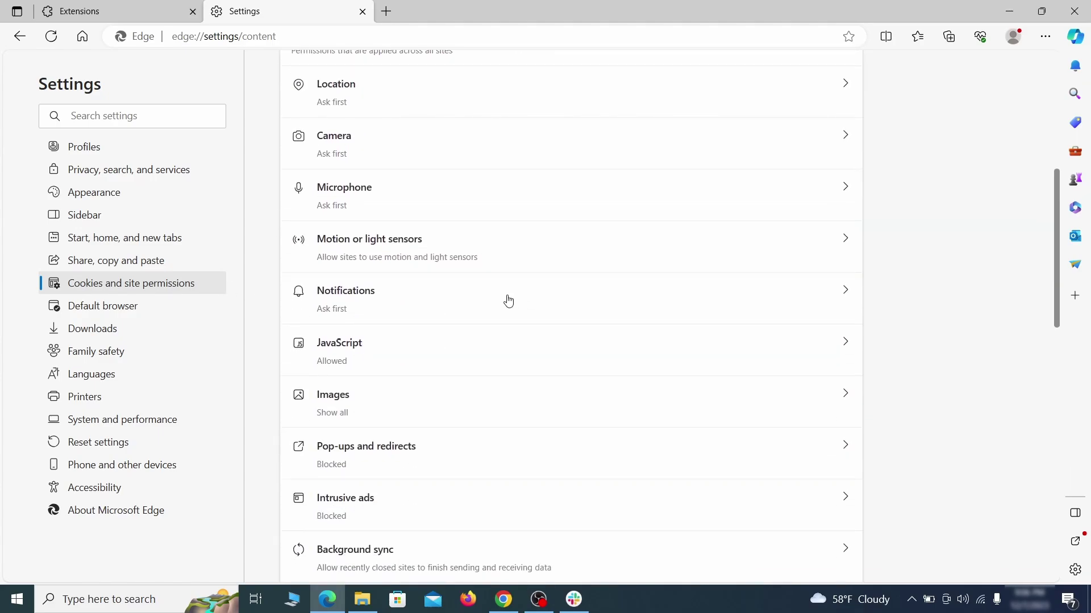
pyautogui.click(509, 301)
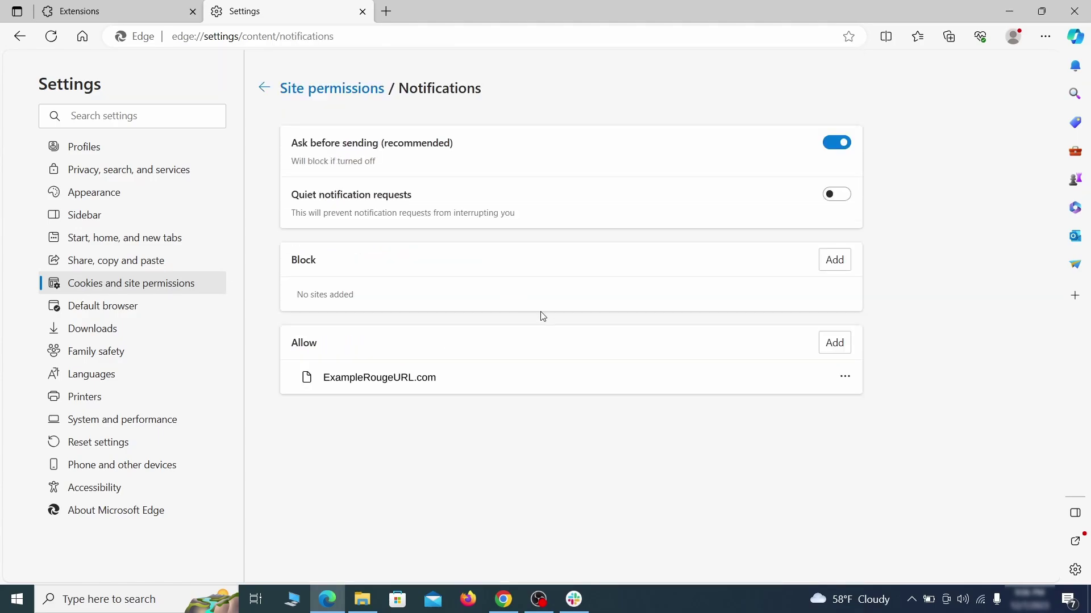
pyautogui.click(844, 376)
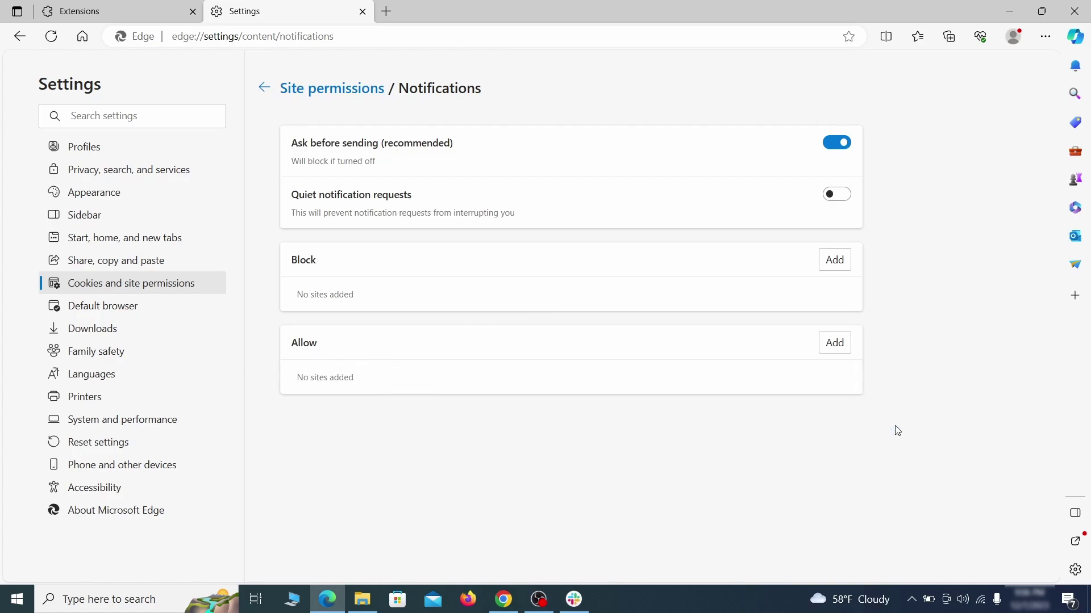